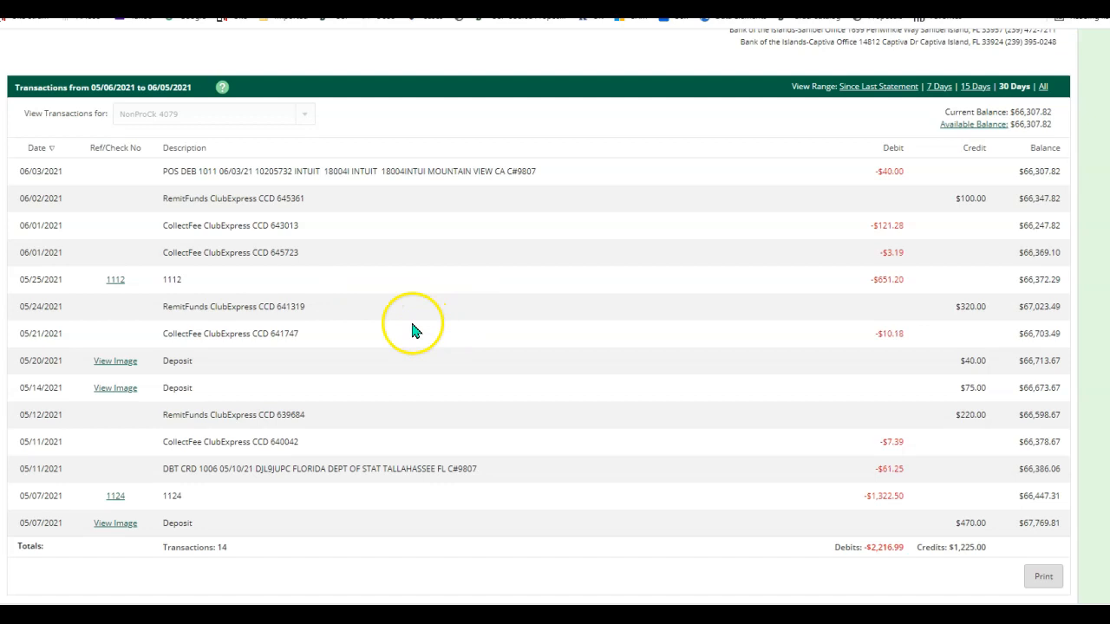
Download the Edison National Bank transactions as a CSV and float the Excel window over the bank page.
scroll(409, 311, up, 1)
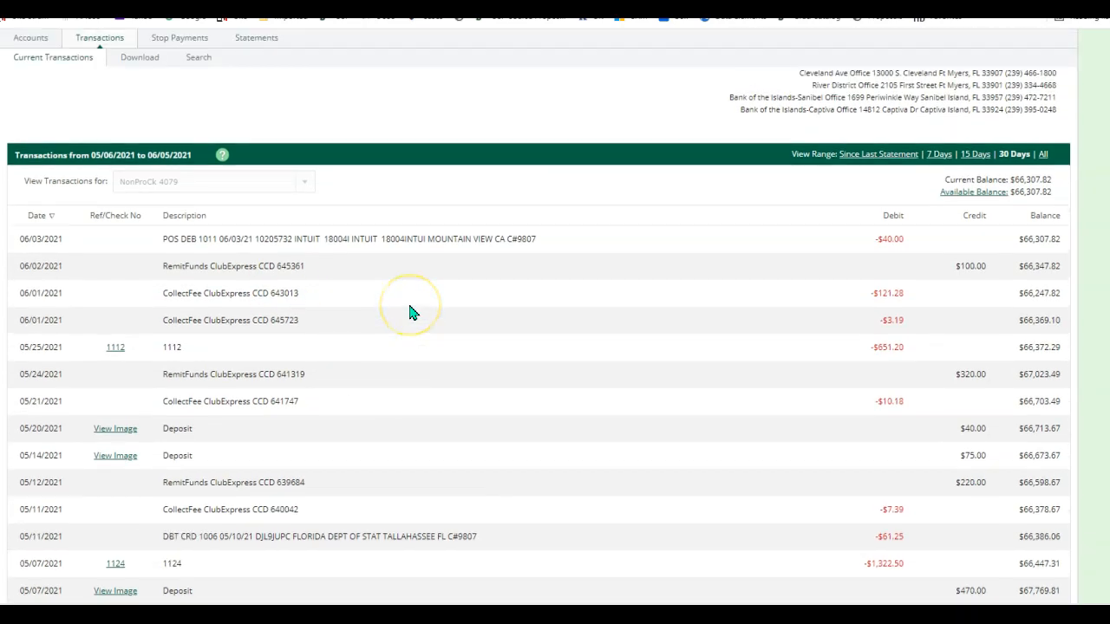
scroll(409, 310, up, 1)
scroll(402, 366, up, 1)
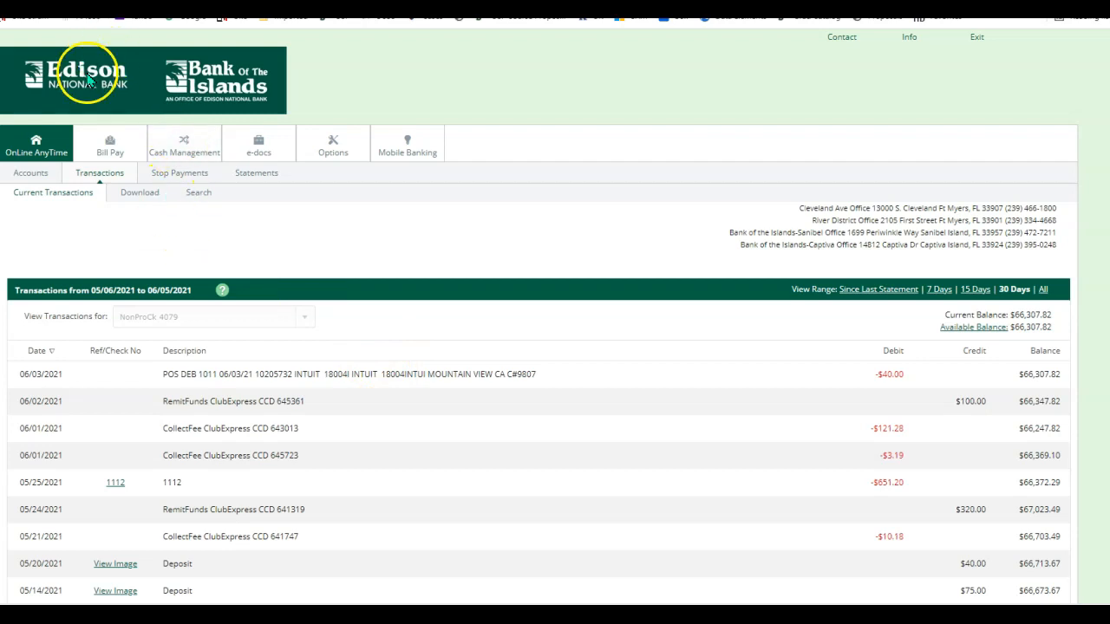
scroll(322, 329, down, 2)
scroll(313, 321, up, 2)
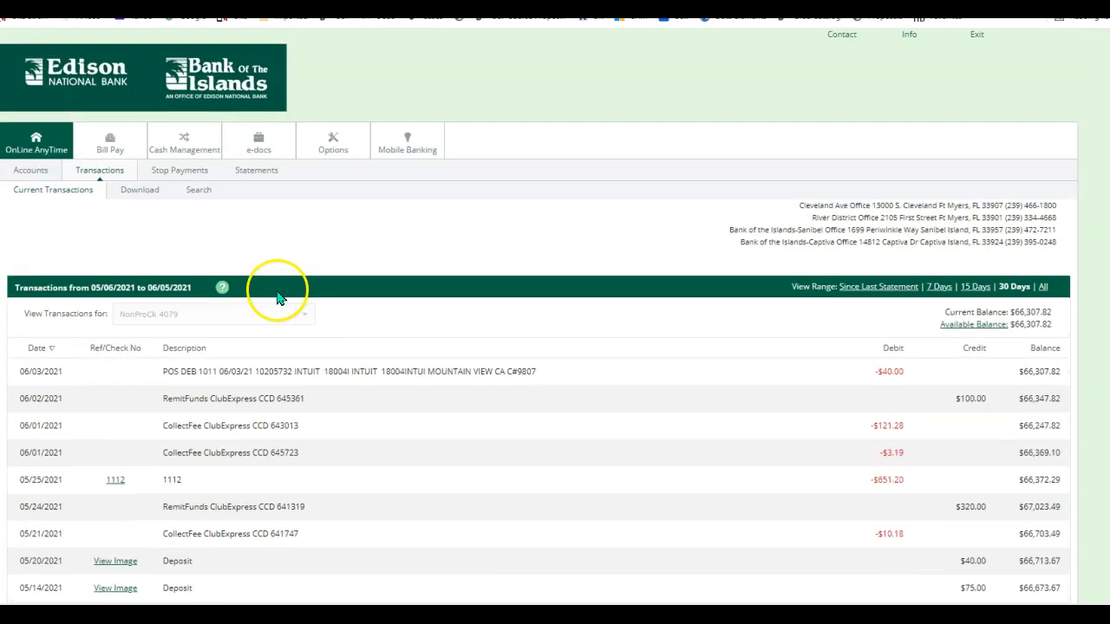
click(137, 193)
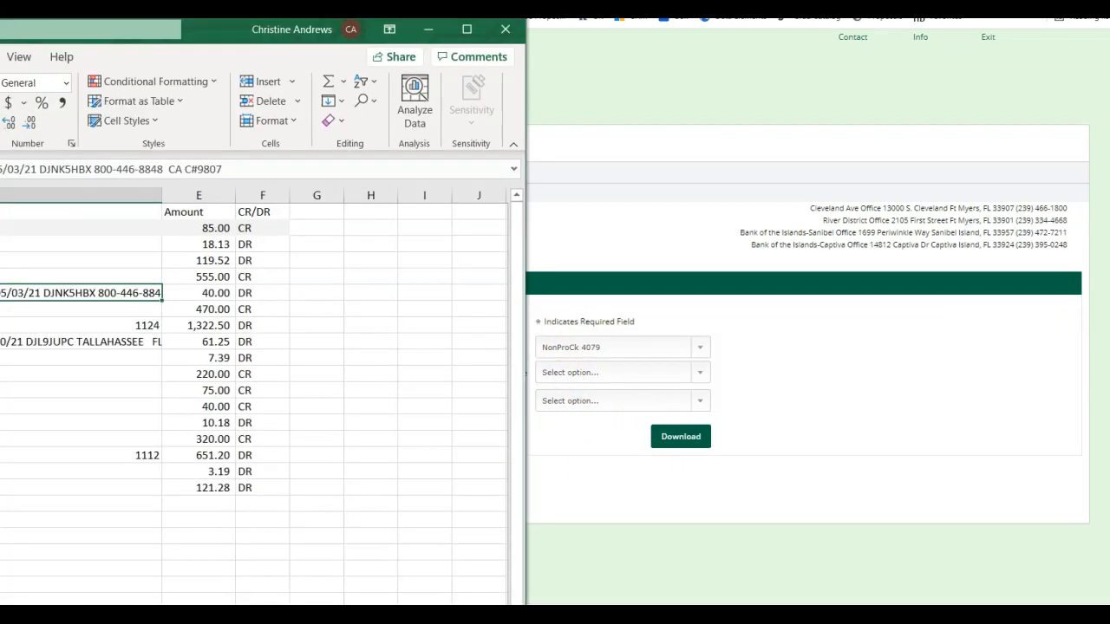
drag(240, 33, 401, 59)
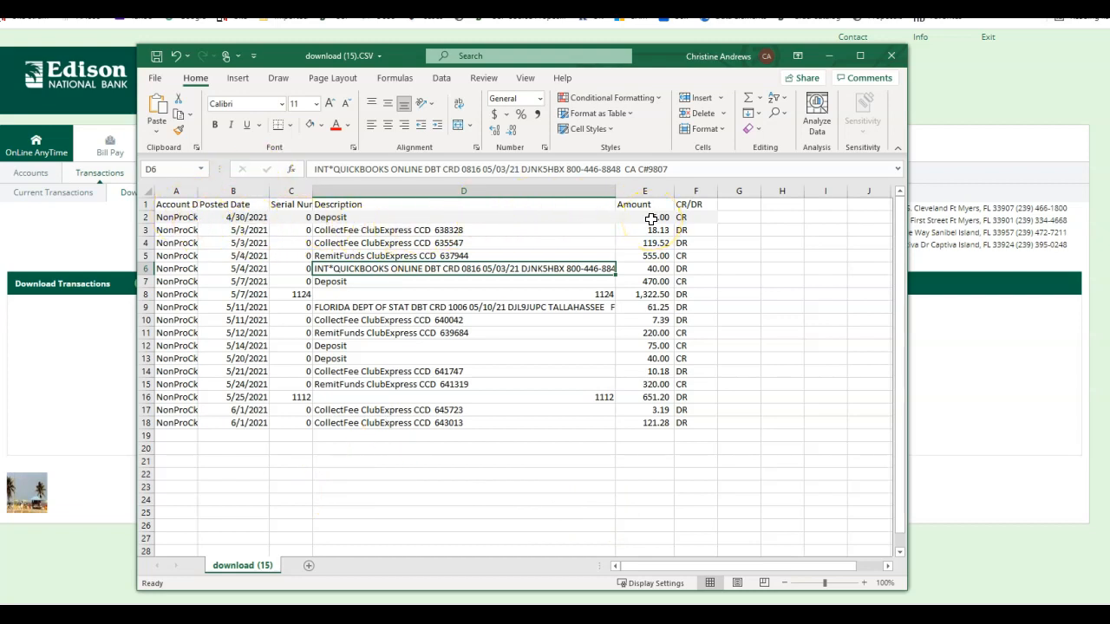
Fill rows 17–18 (the 6/1/2021 CollectFee entries) light grey, then move the Excel window aside.
drag(188, 414, 678, 427)
click(308, 126)
click(387, 472)
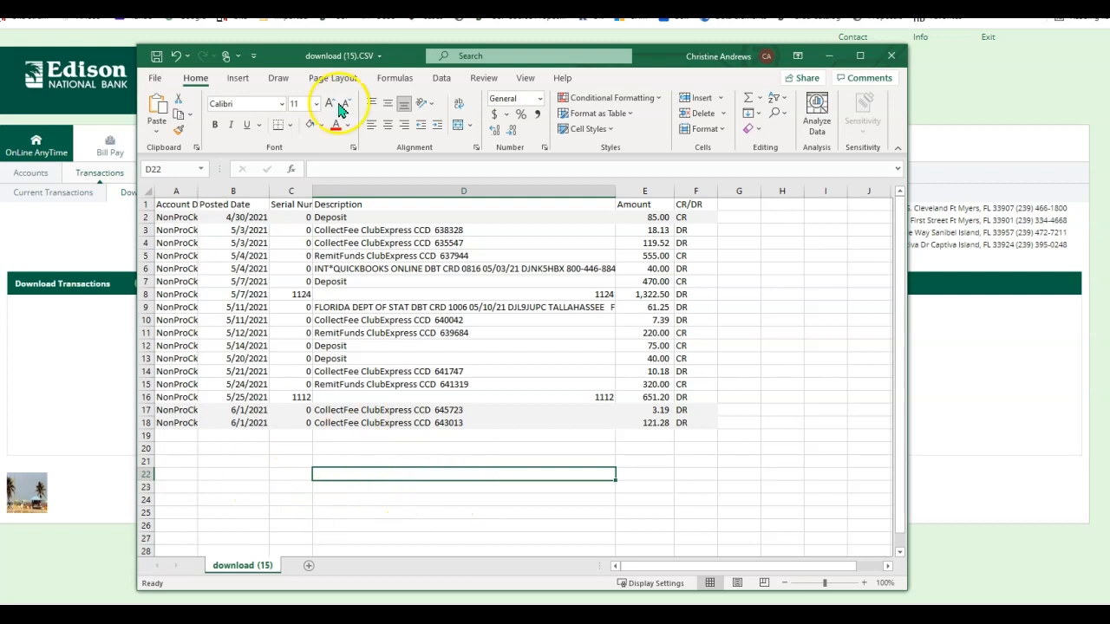
drag(404, 50, 364, 61)
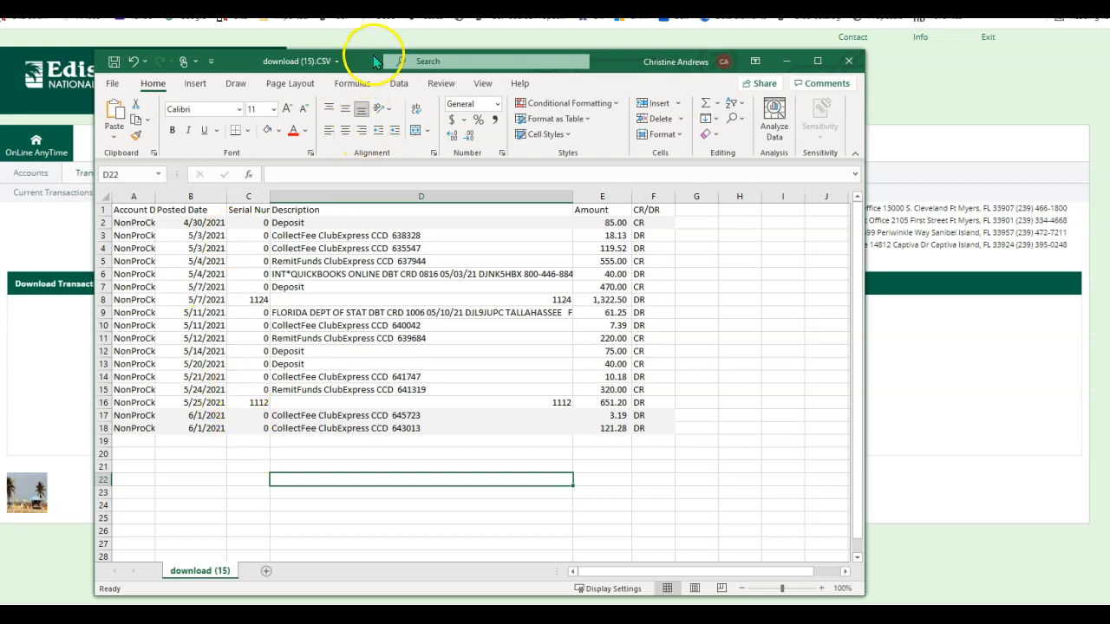
mouse_move(368, 61)
mouse_down()
mouse_move(368, 90)
mouse_move(366, 45)
mouse_up()
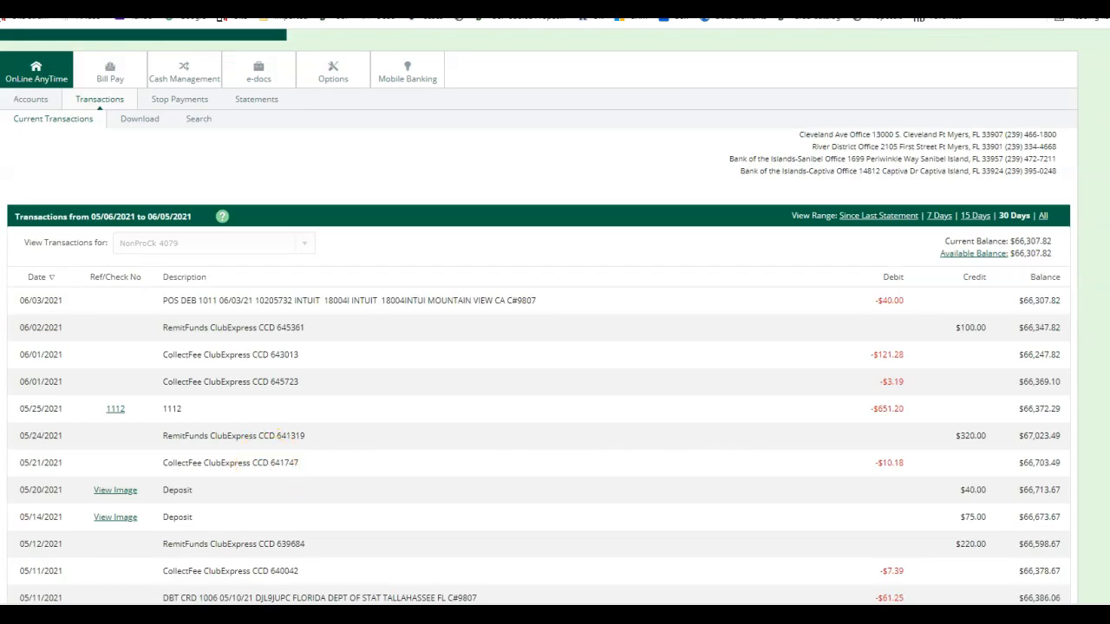
Drag the download (15).CSV window back over the bank's transaction list.
drag(0, 57, 295, 117)
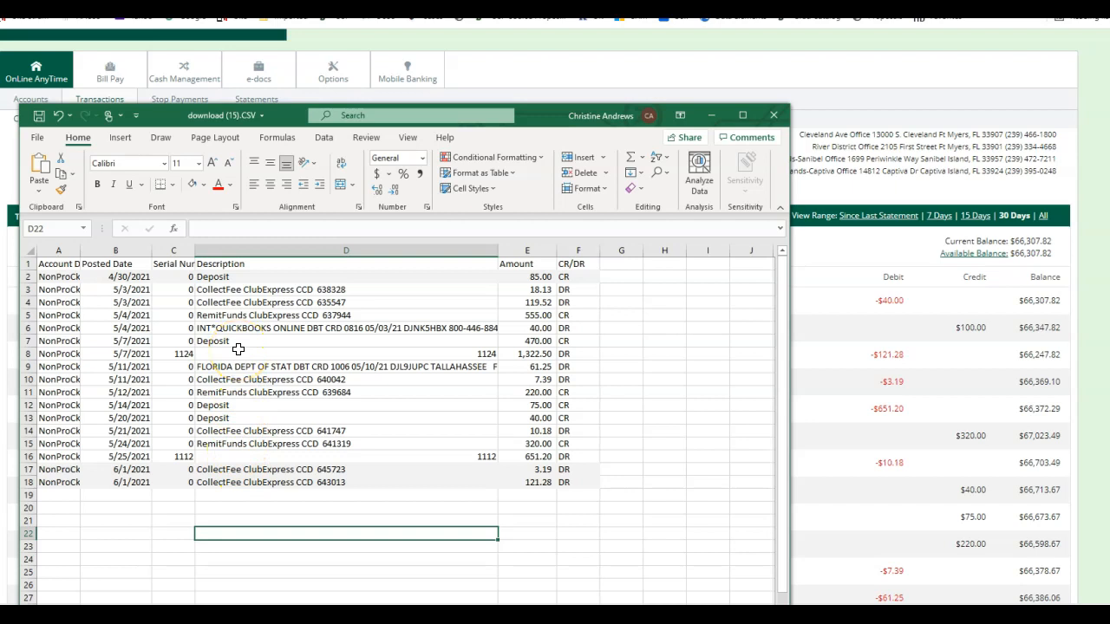
Check the RemitFunds 637944 entry in D5, then move the spreadsheet off to the side.
click(238, 315)
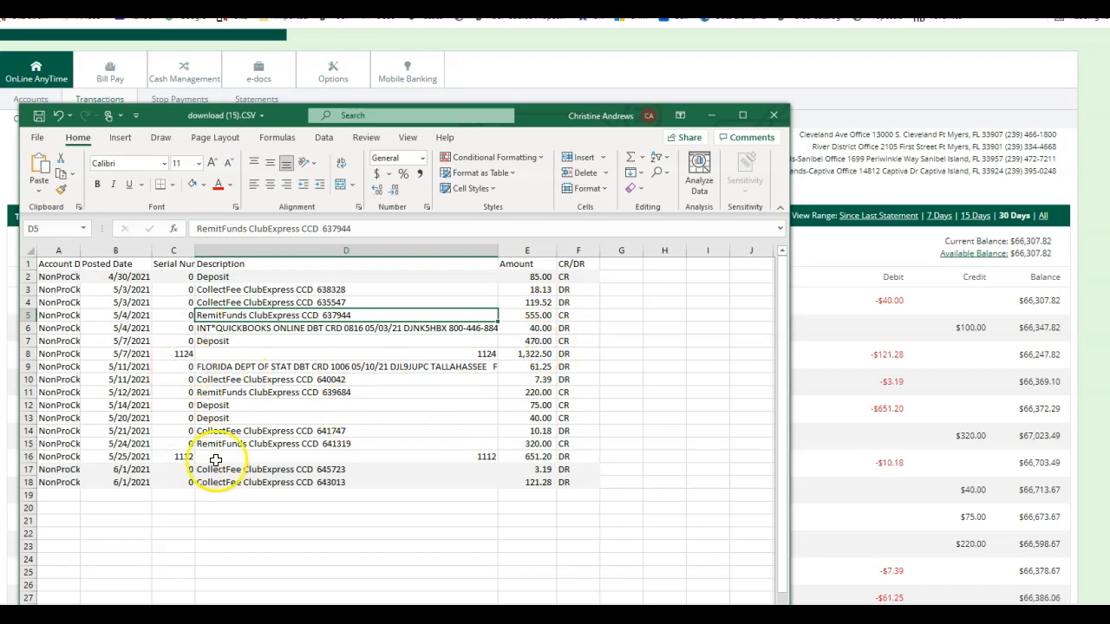
click(535, 116)
drag(536, 116, 0, 165)
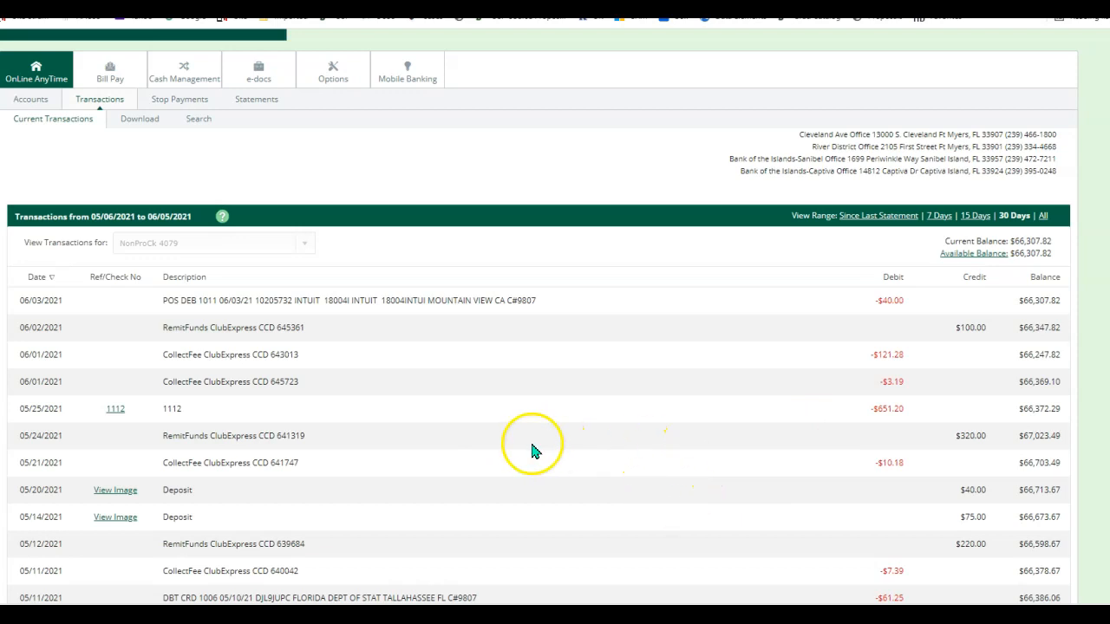
Scroll to the bottom of the transaction list and view the image of check 1124.
scroll(525, 454, down, 2)
scroll(526, 453, down, 1)
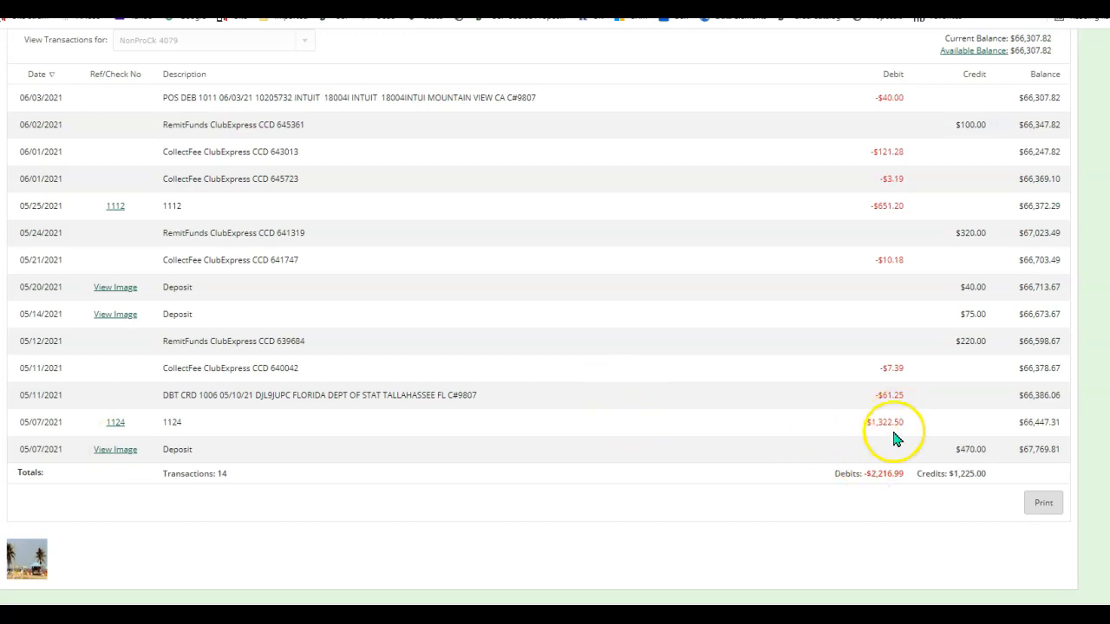
click(113, 424)
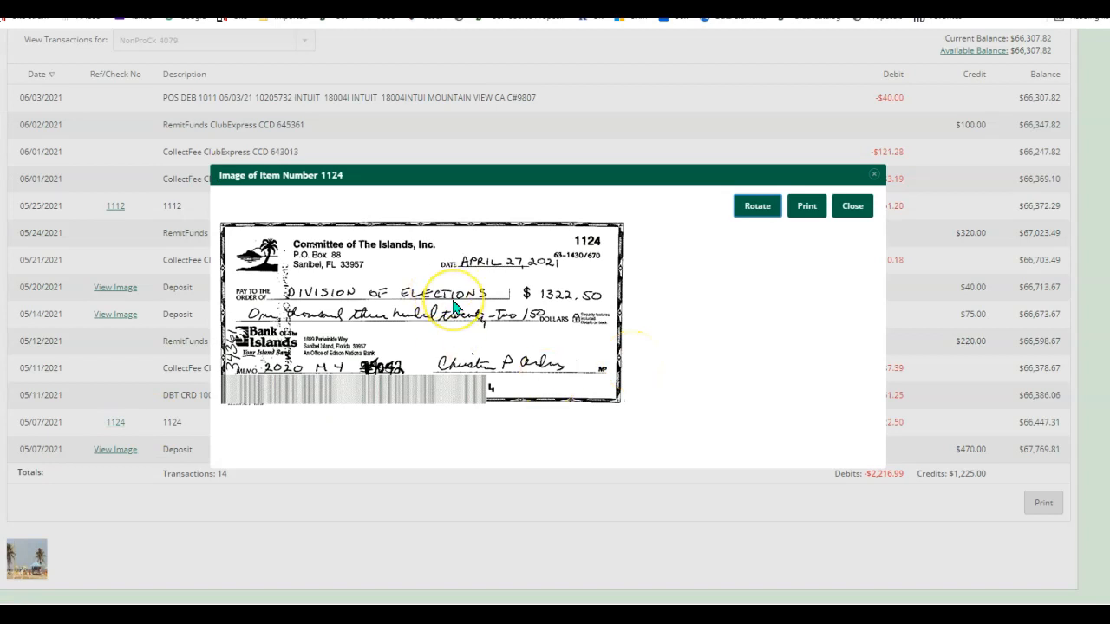
Read check 1124 ($1,322.50 to Division of Elections, April 27, 2021) and close the image.
scroll(622, 438, down, 2)
scroll(623, 438, up, 3)
scroll(619, 442, up, 1)
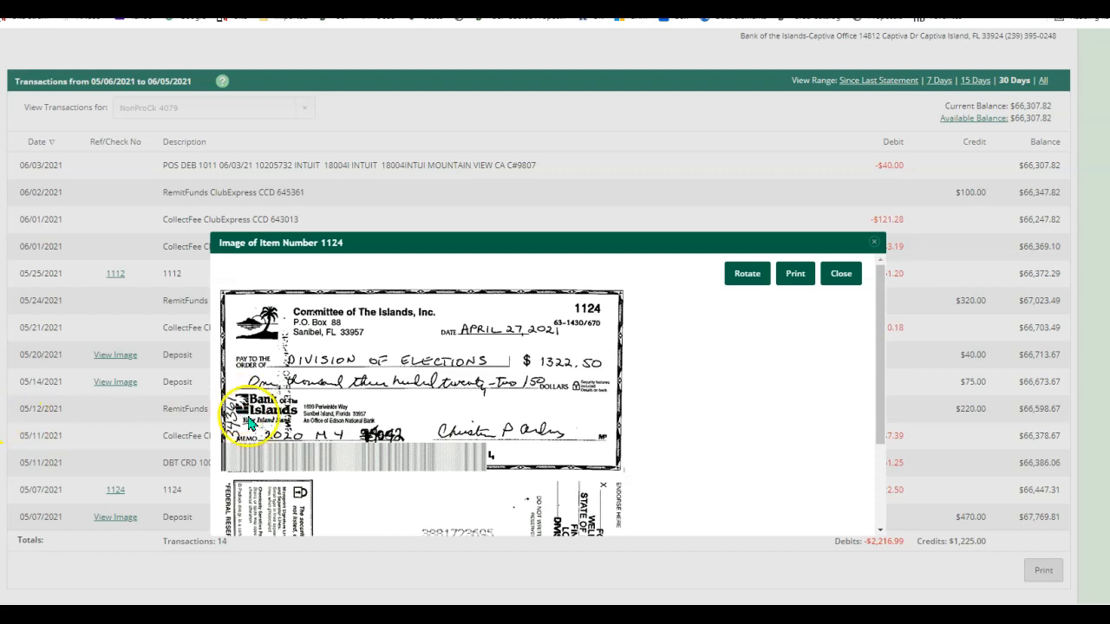
click(845, 275)
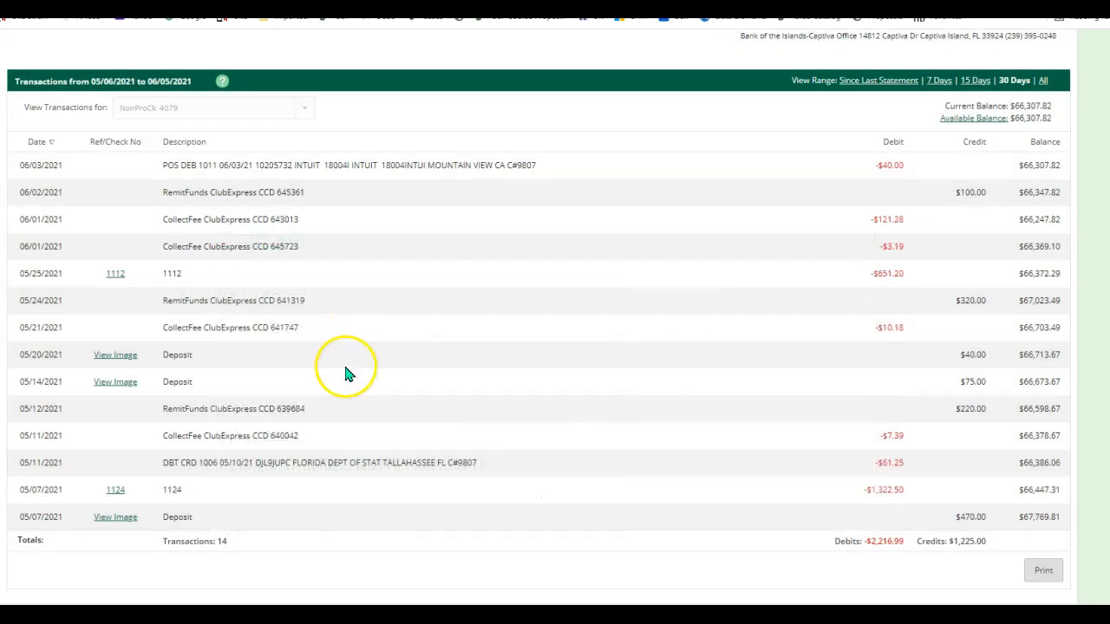
Switch the View Range to All transactions.
scroll(347, 364, down, 1)
scroll(346, 369, up, 3)
scroll(345, 373, down, 3)
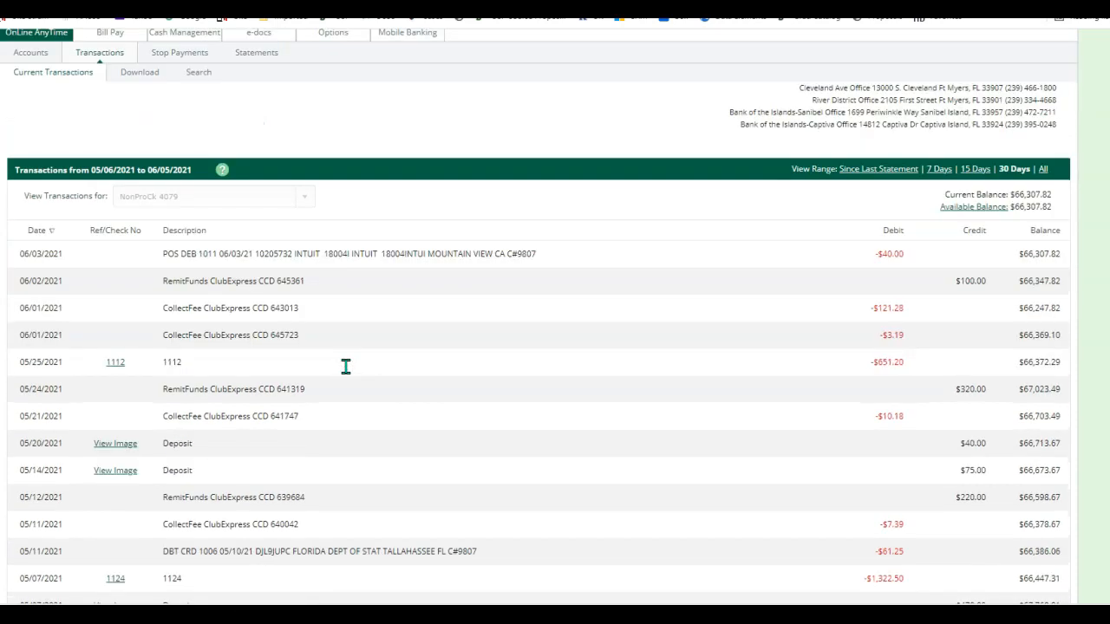
scroll(345, 373, up, 4)
click(1043, 290)
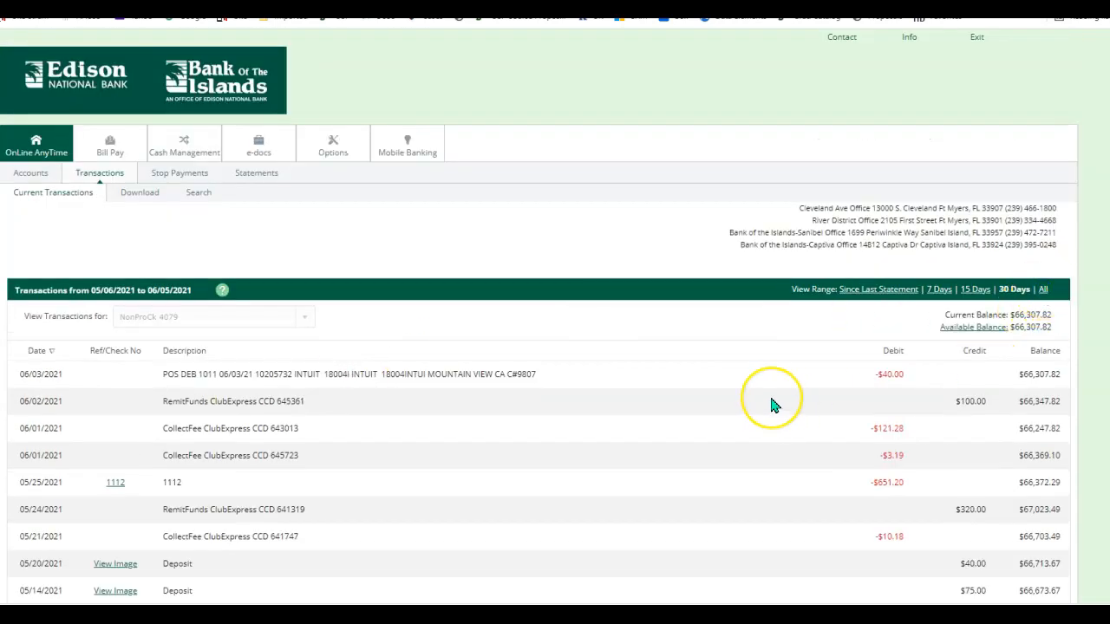
Open the image of check 1112 from the full list.
scroll(663, 393, down, 5)
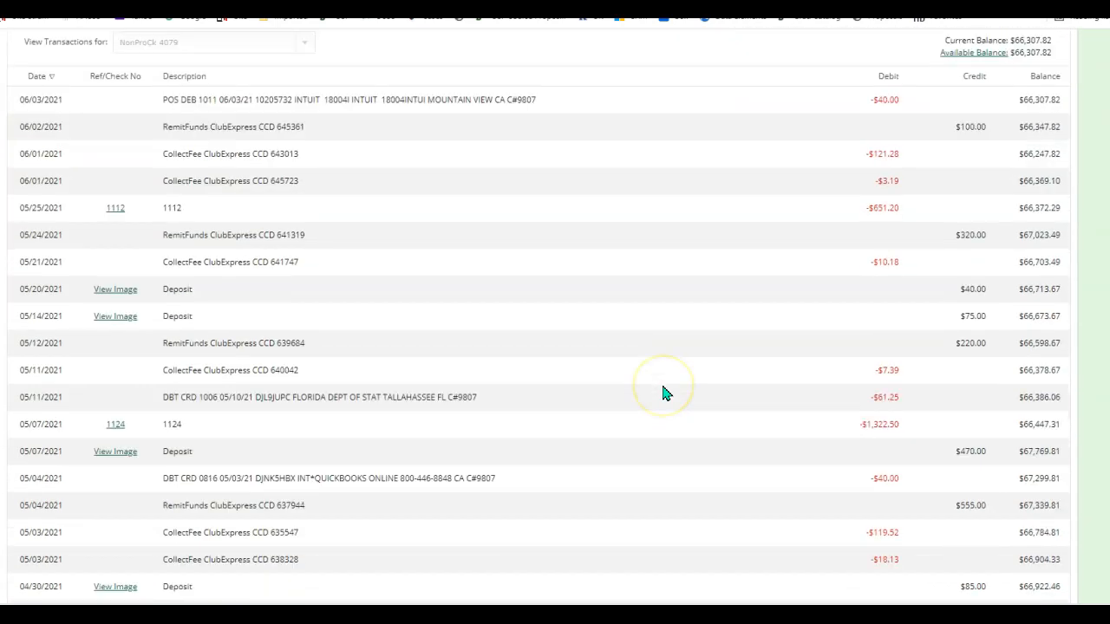
scroll(663, 393, up, 3)
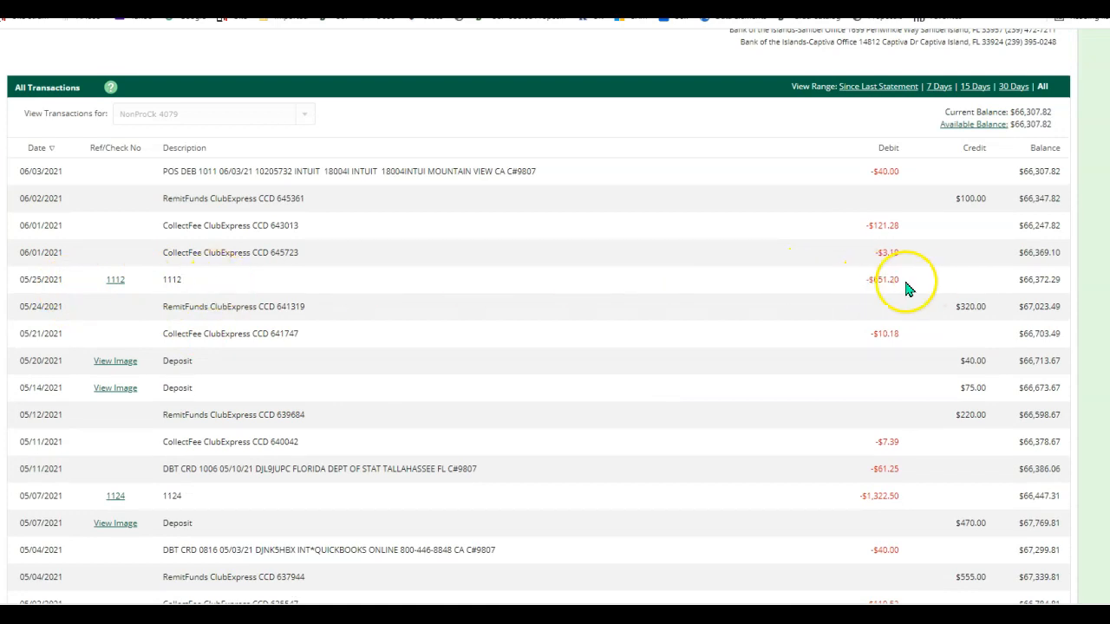
click(116, 282)
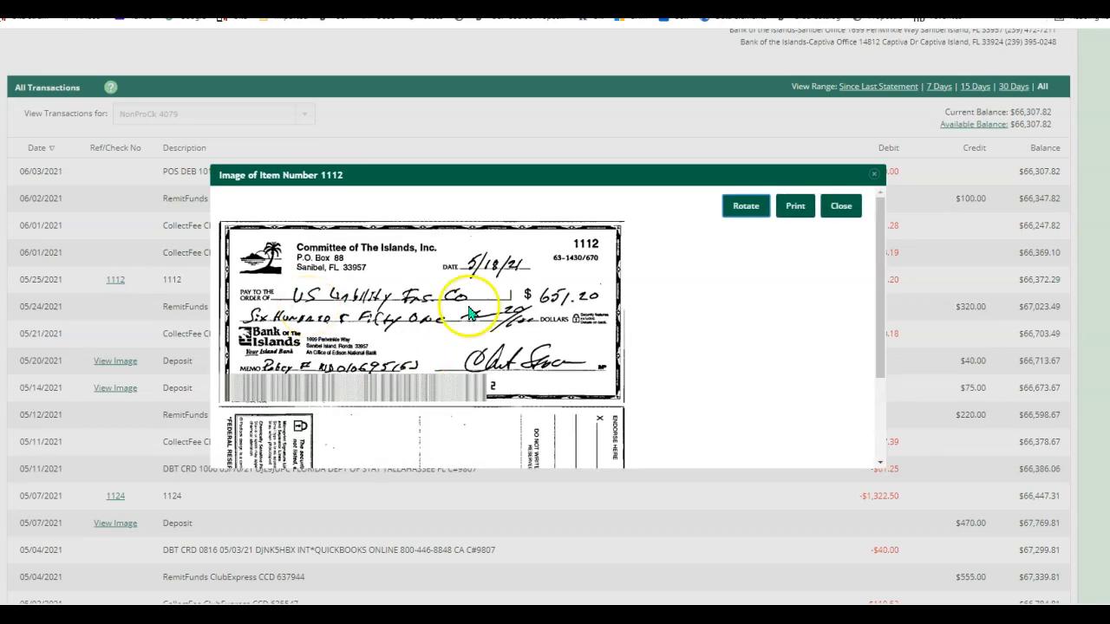
Read check 1112 ($651.20 to US Liability Ins Co), repositioning its image mid-screen.
scroll(553, 342, down, 3)
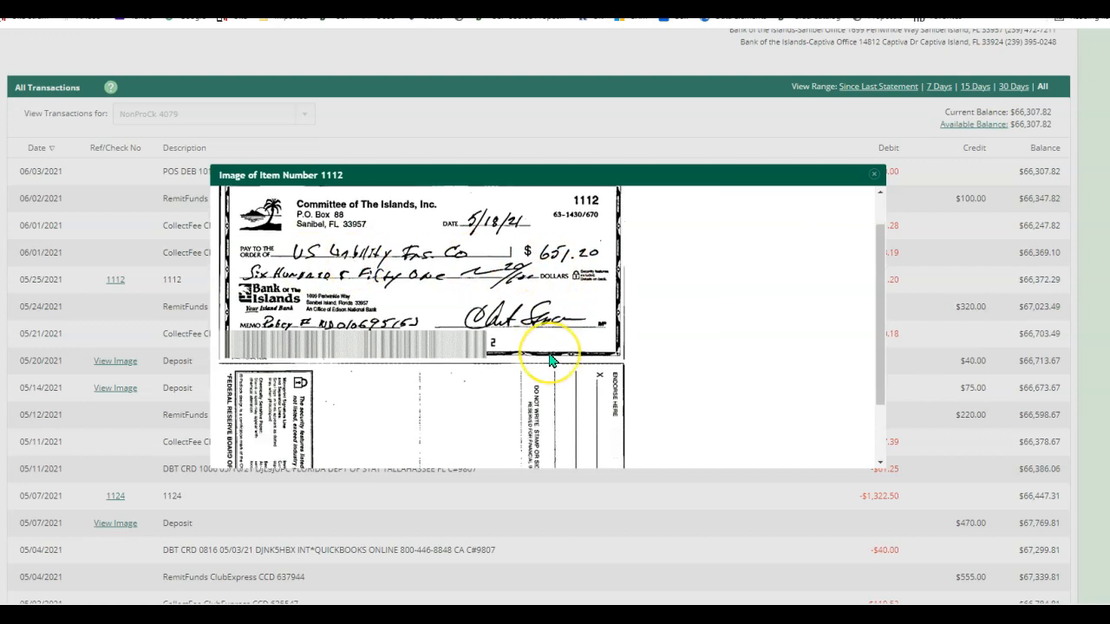
scroll(552, 361, up, 3)
scroll(550, 360, up, 1)
click(515, 379)
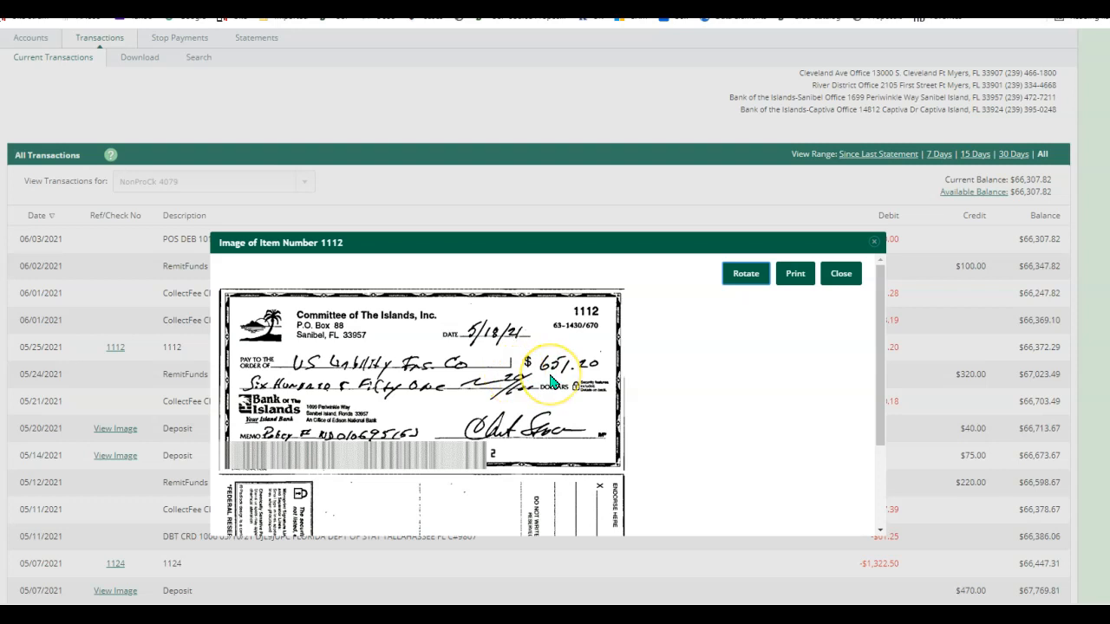
click(585, 231)
drag(631, 444, 594, 100)
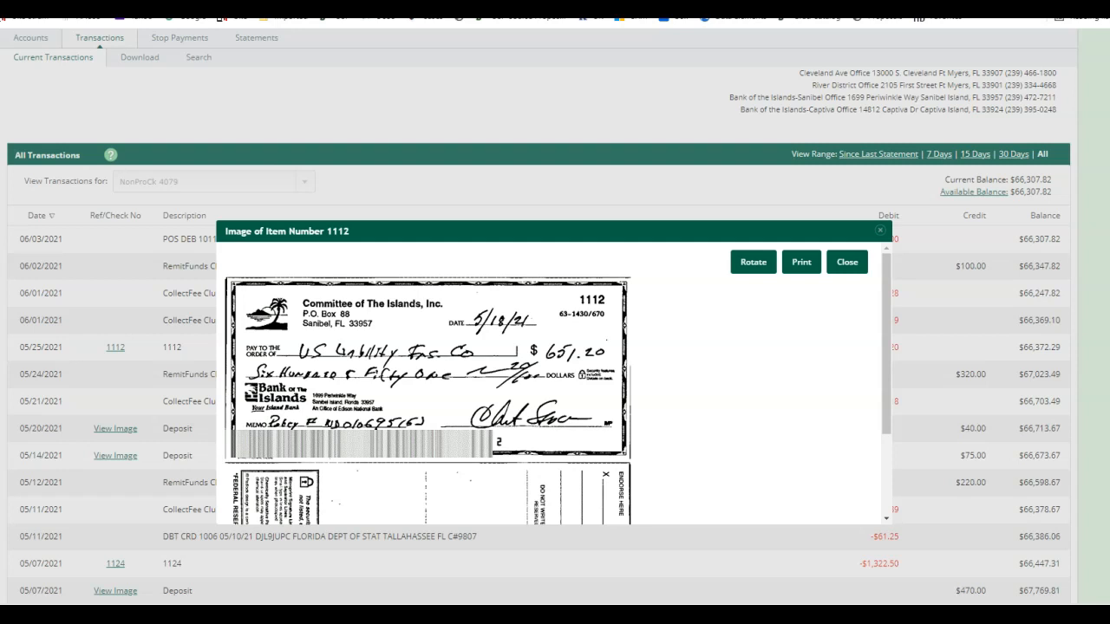
Rename the amount headers to Deposits and Checks, then drag the 18.13 debit into Checks.
click(847, 261)
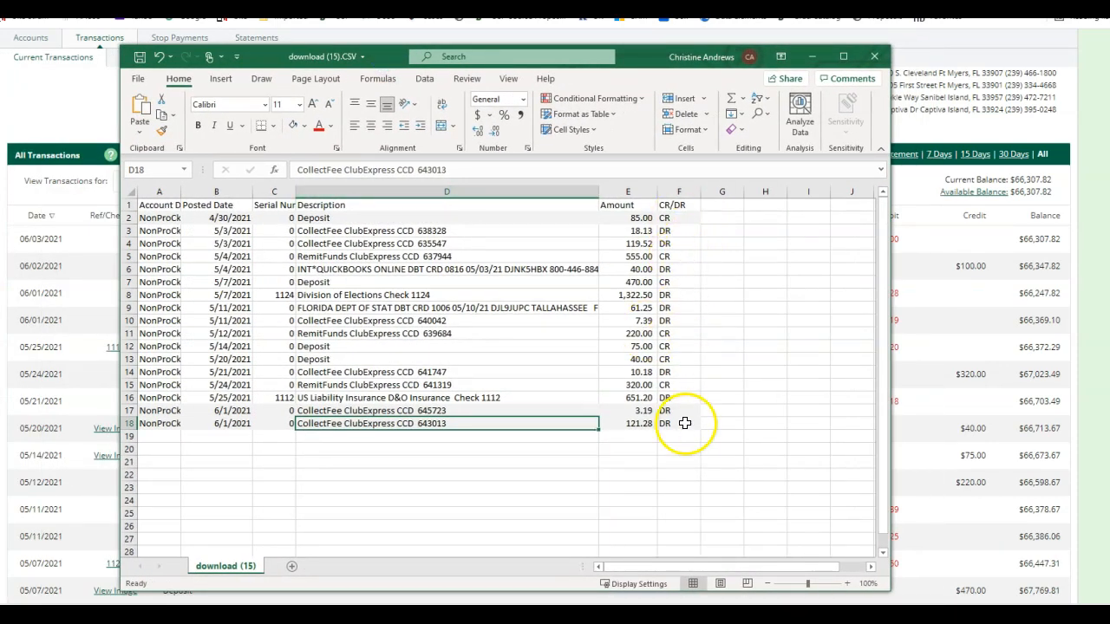
click(640, 204)
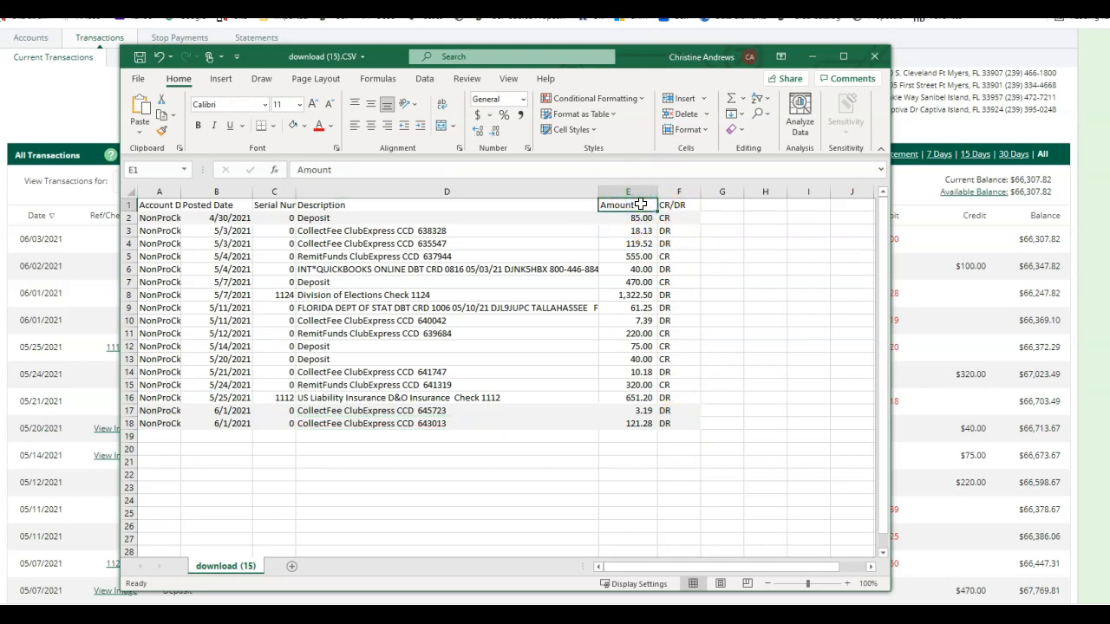
text(Deposits)
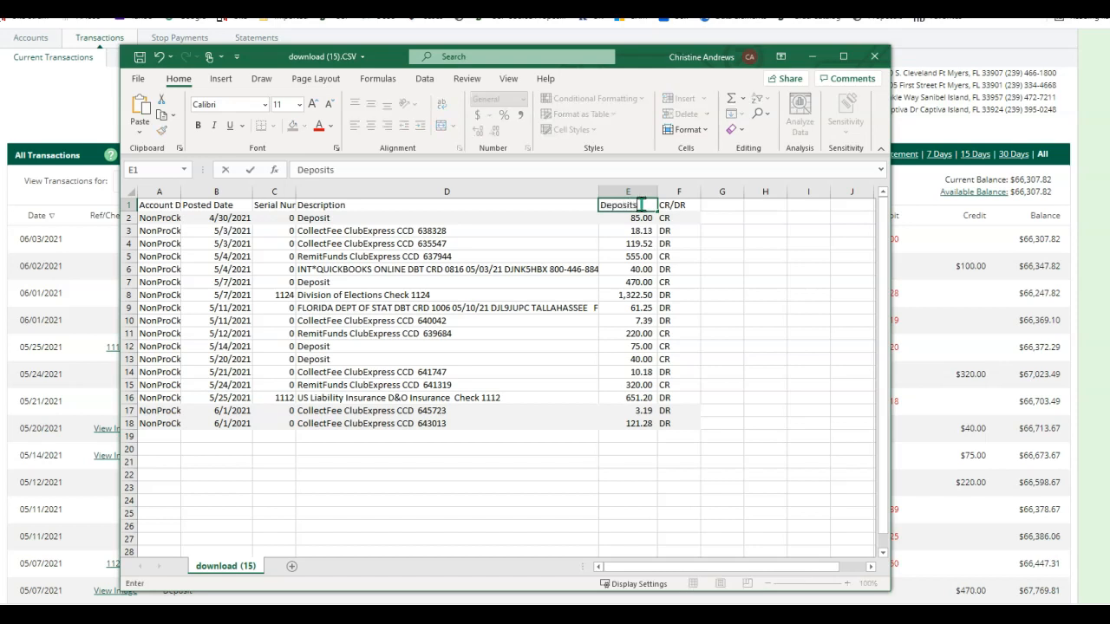
click(681, 205)
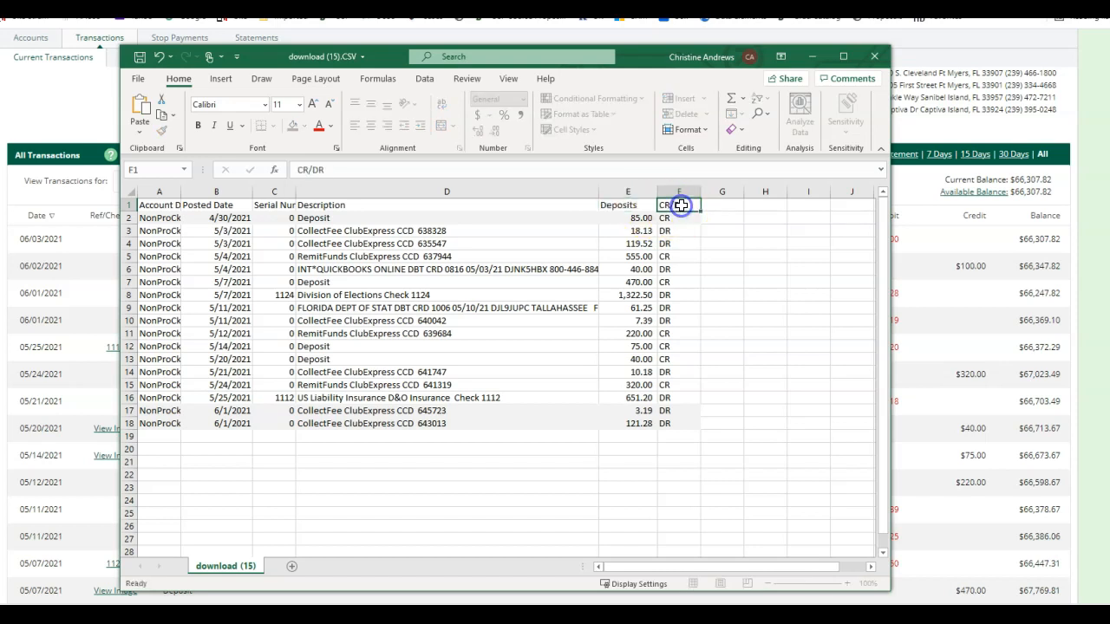
text(Checks)
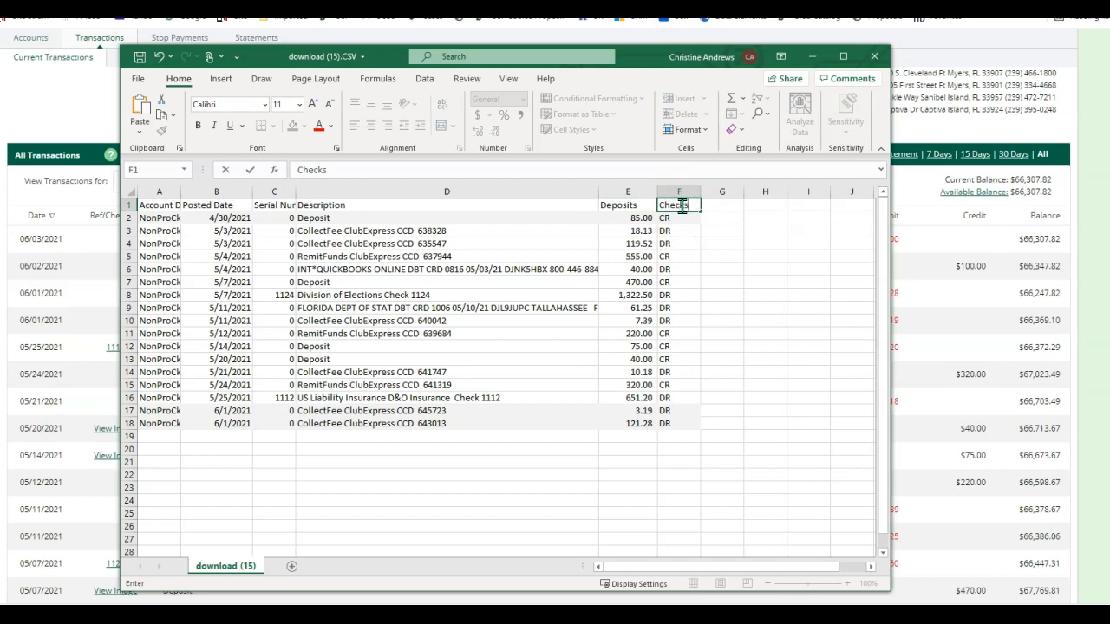
click(694, 280)
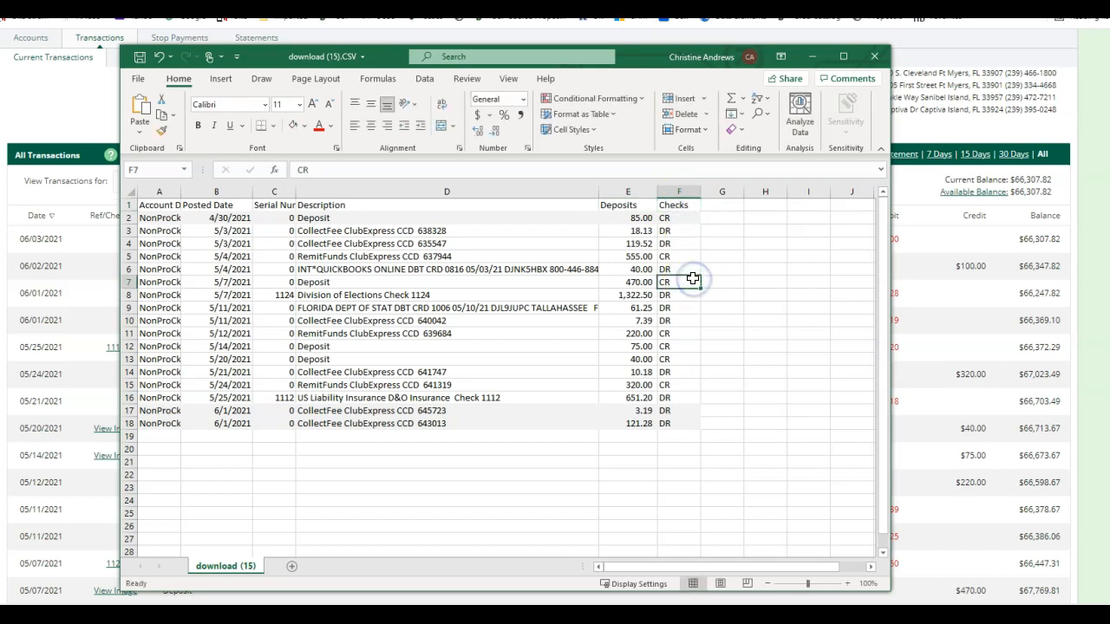
click(643, 232)
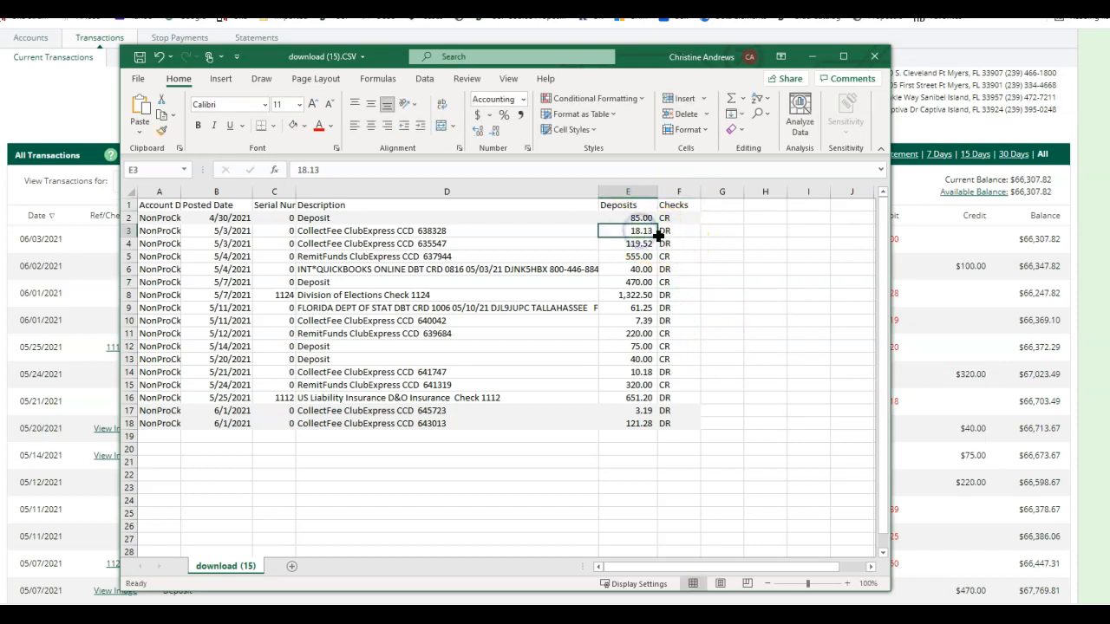
drag(660, 231, 704, 430)
Clear the leftover CR/DR flags, move 119.52 and 40.00 into Checks, and widen Description.
click(534, 346)
key(Delete)
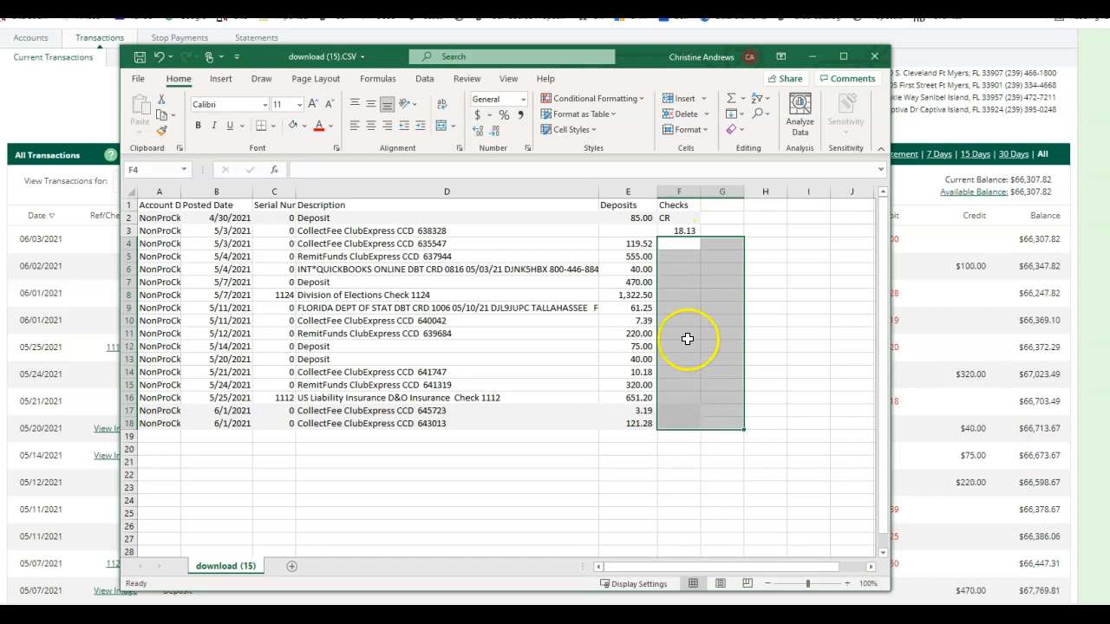
click(640, 243)
drag(647, 244, 681, 243)
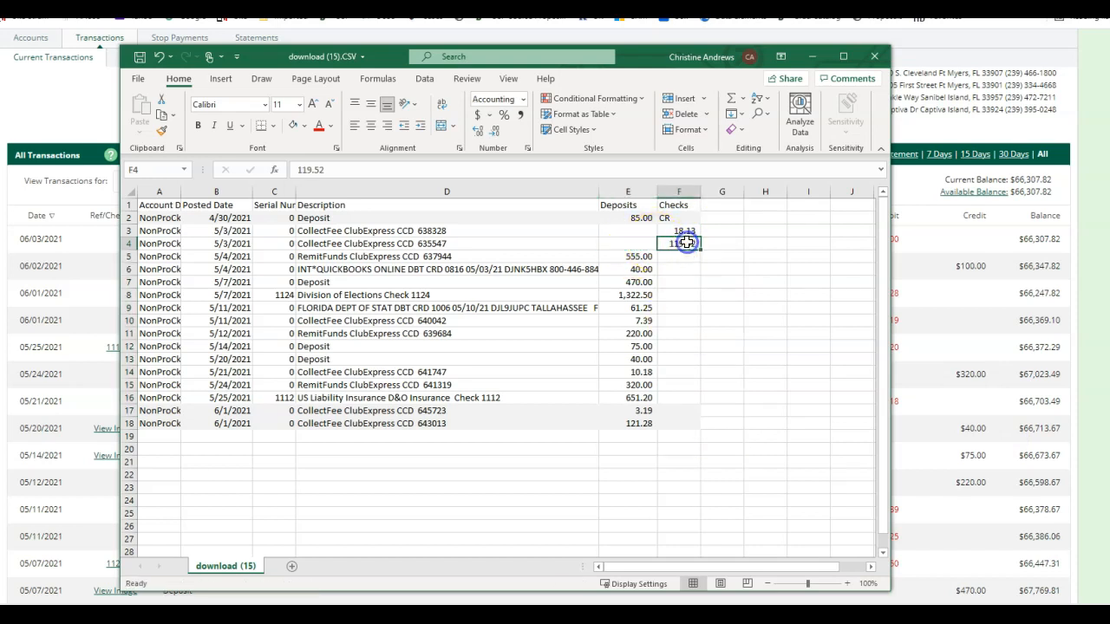
click(639, 270)
drag(655, 271, 683, 270)
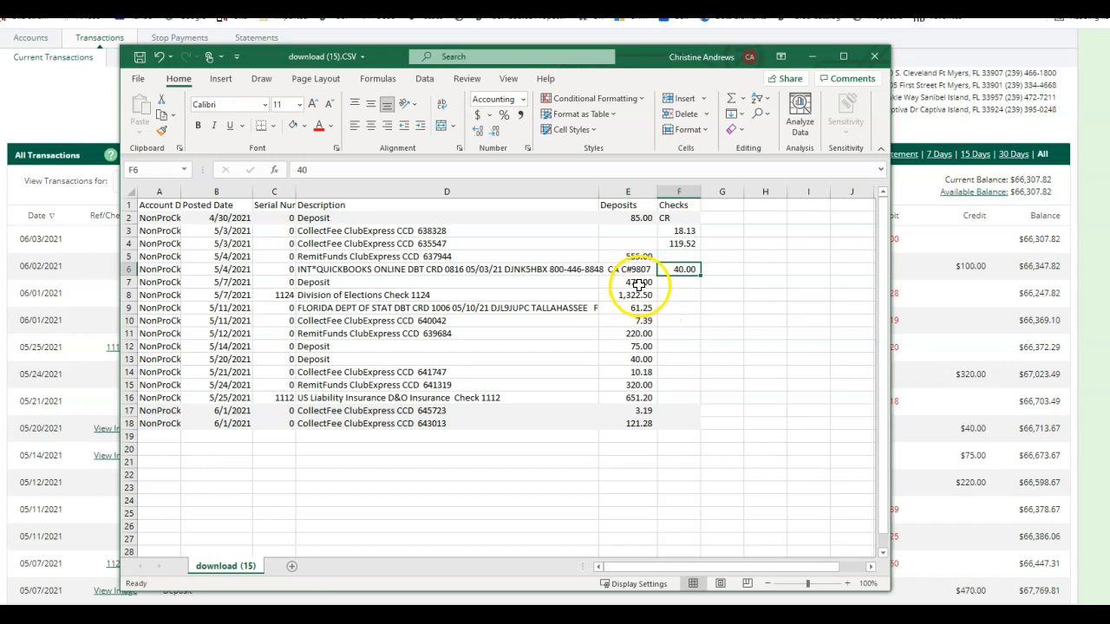
drag(598, 191, 611, 192)
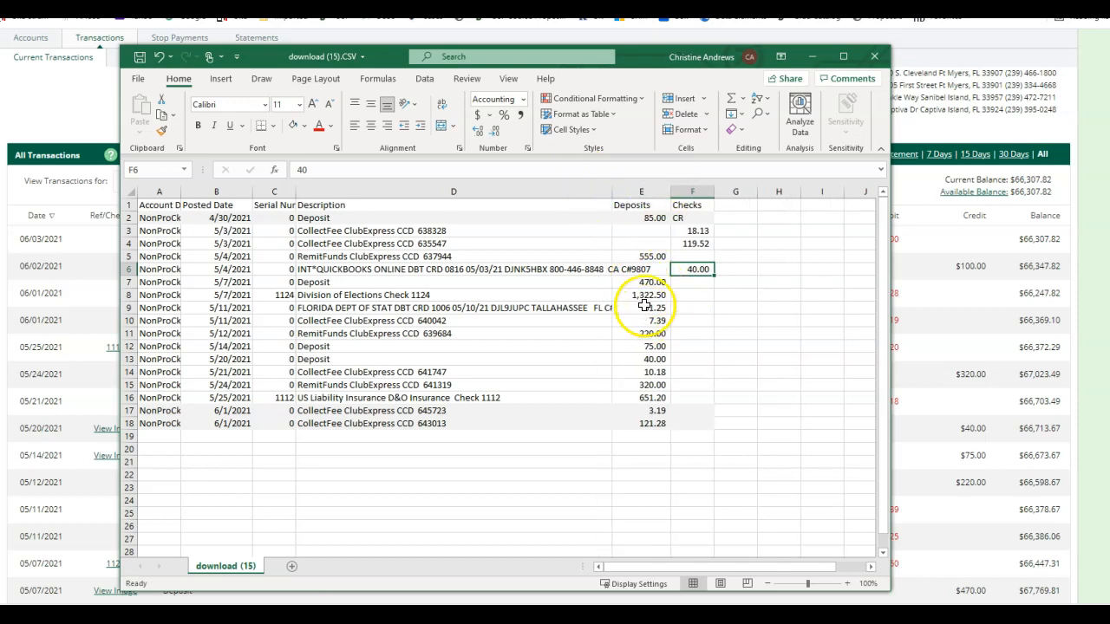
Move the 1,322.50 and 61.25 debits into Checks and widen that column to fit.
click(653, 269)
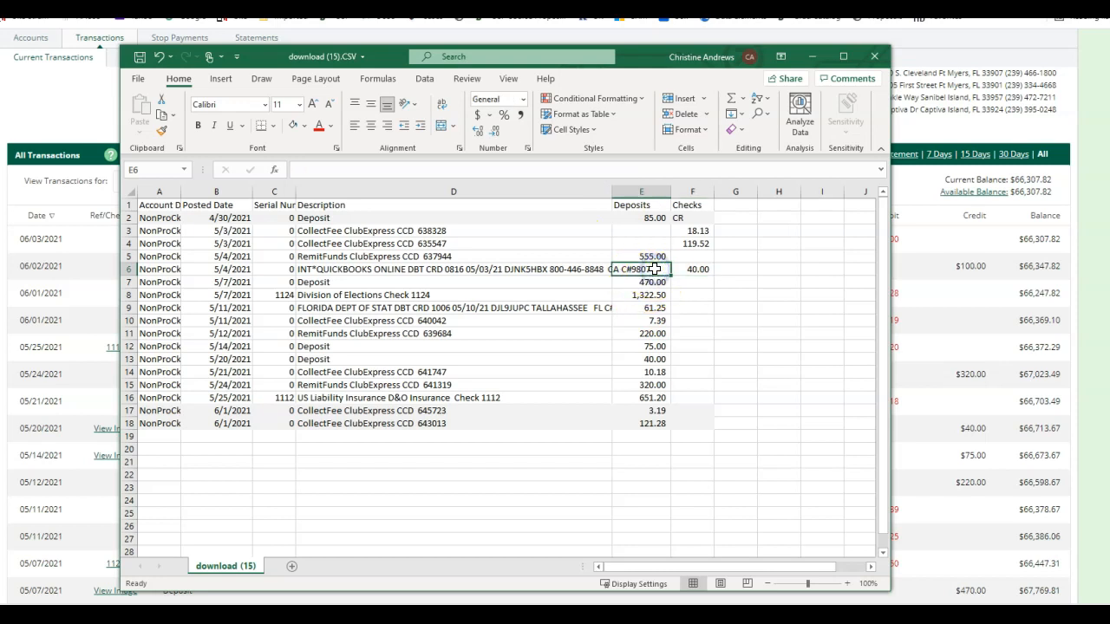
click(562, 342)
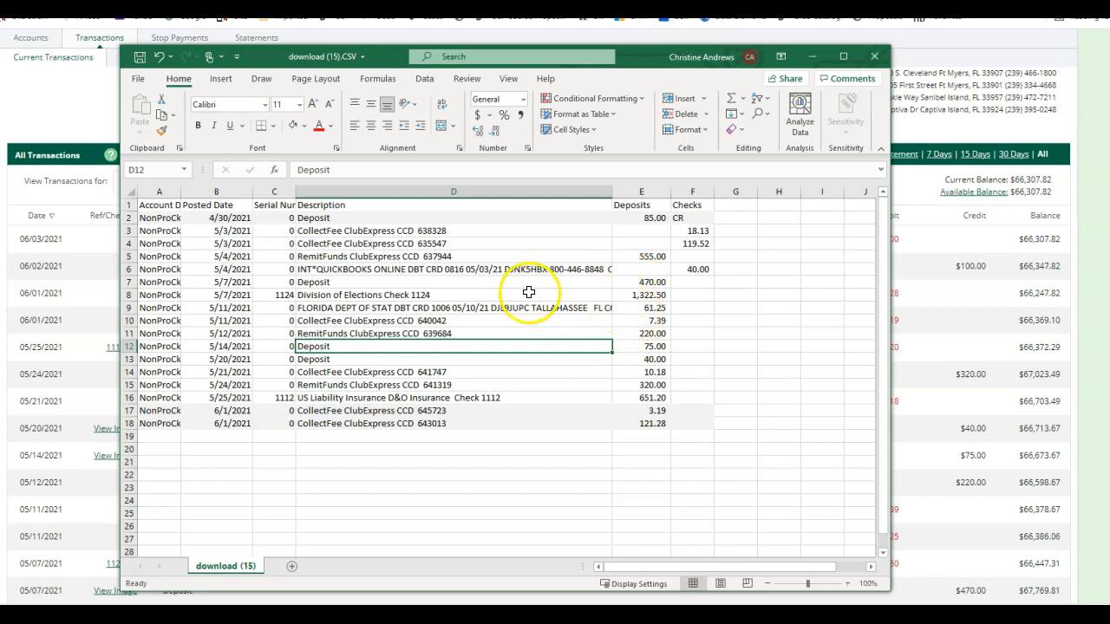
click(641, 295)
mouse_move(668, 293)
mouse_down()
mouse_move(704, 293)
mouse_move(683, 293)
mouse_up()
click(650, 307)
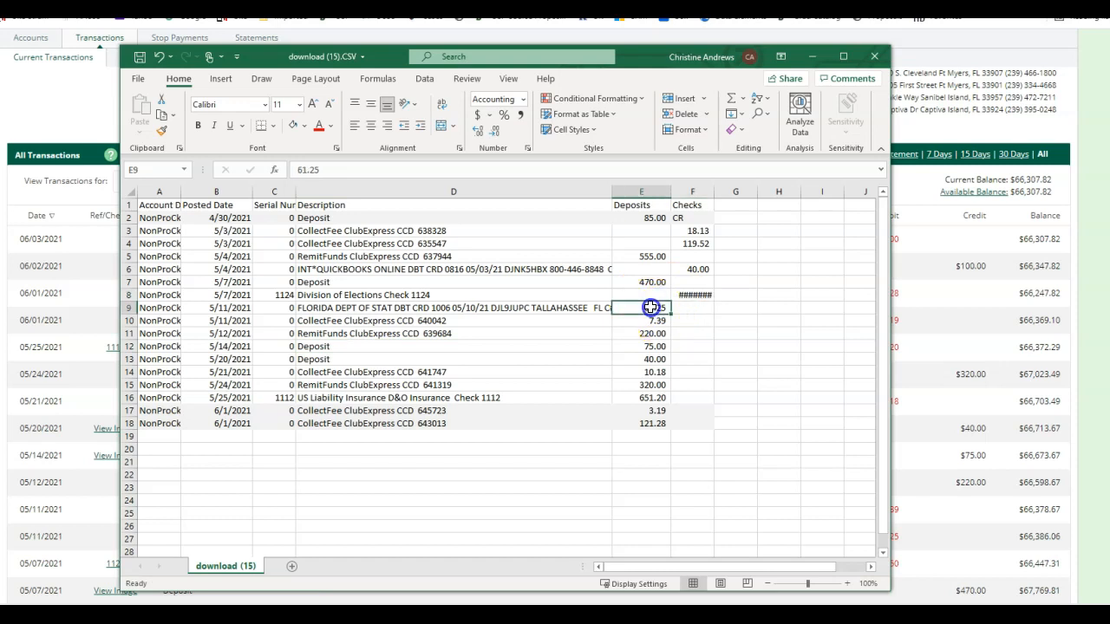
drag(672, 308, 698, 309)
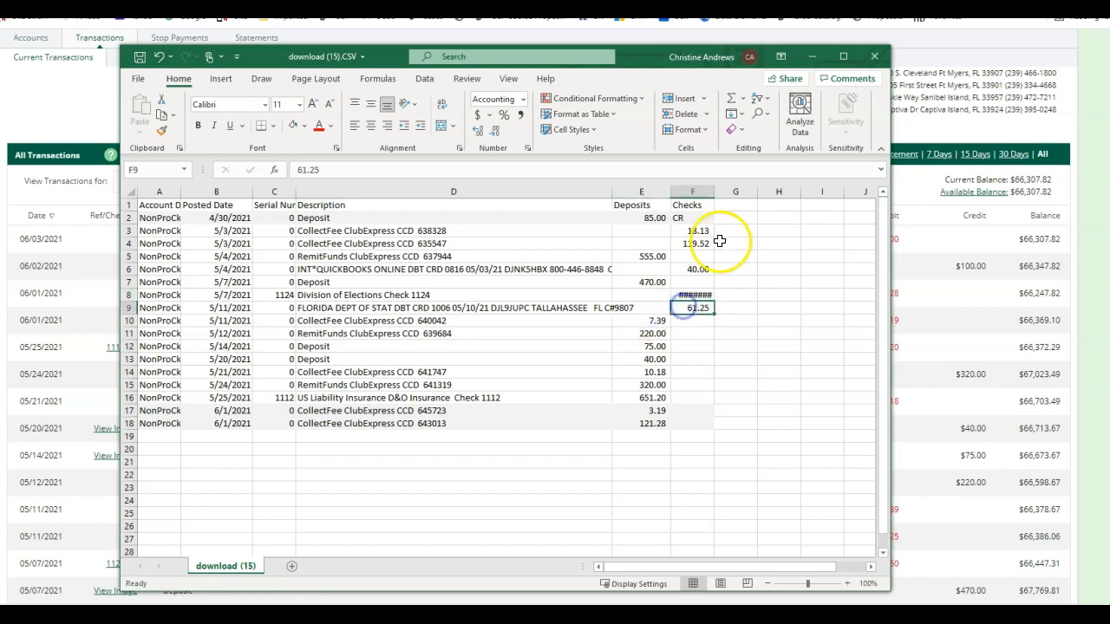
drag(714, 192, 726, 197)
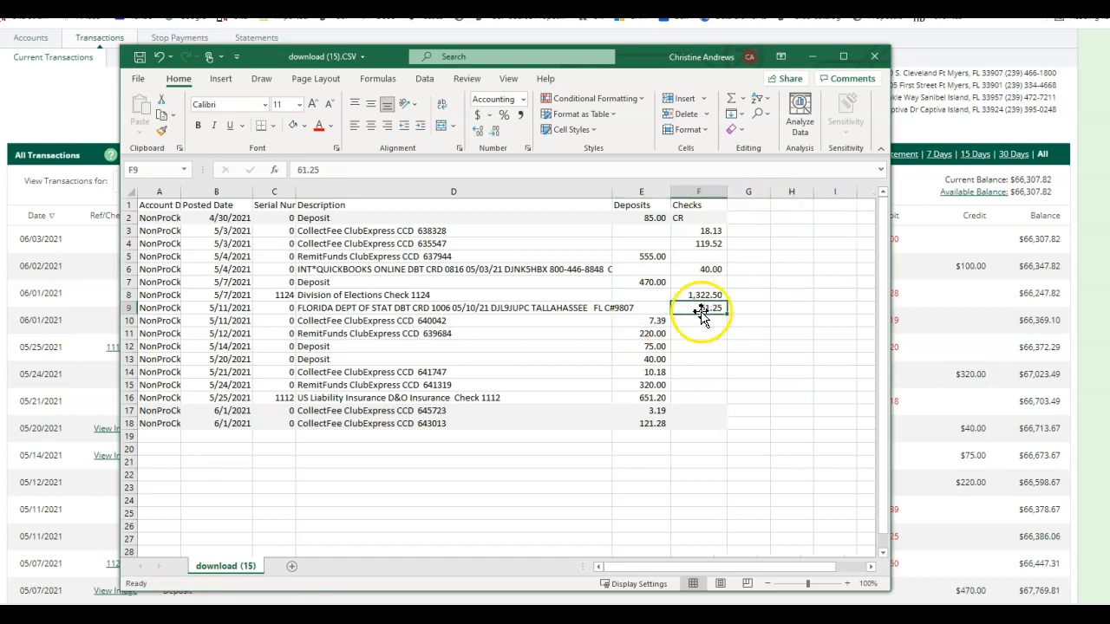
Move the 7.39 debit into Checks and check the 75.00 plus 40.00 deposit total.
click(644, 321)
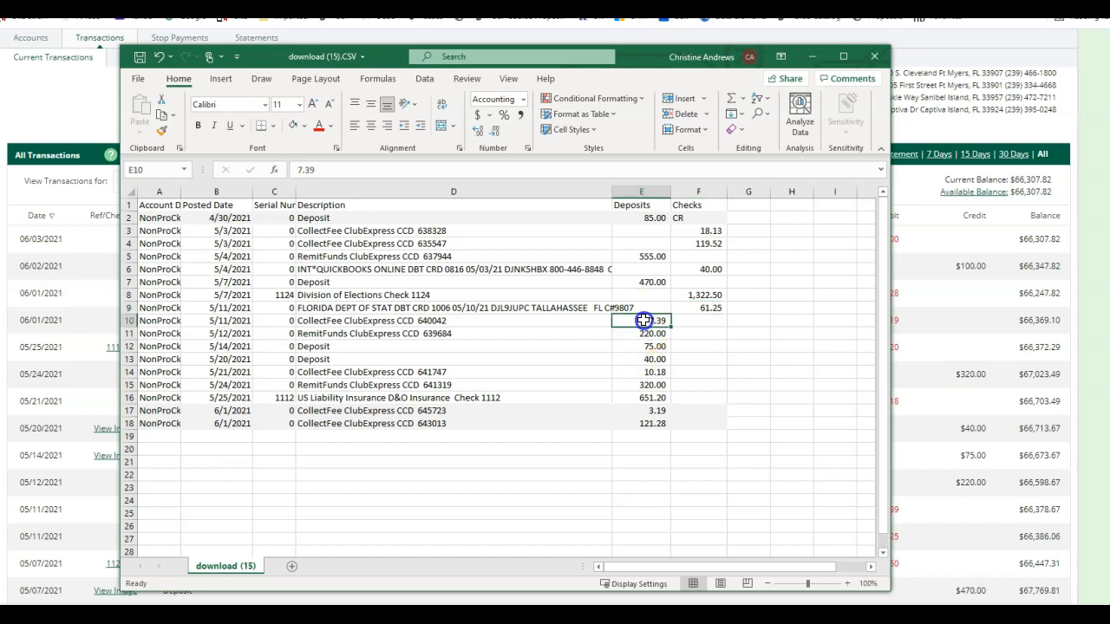
drag(674, 321, 699, 321)
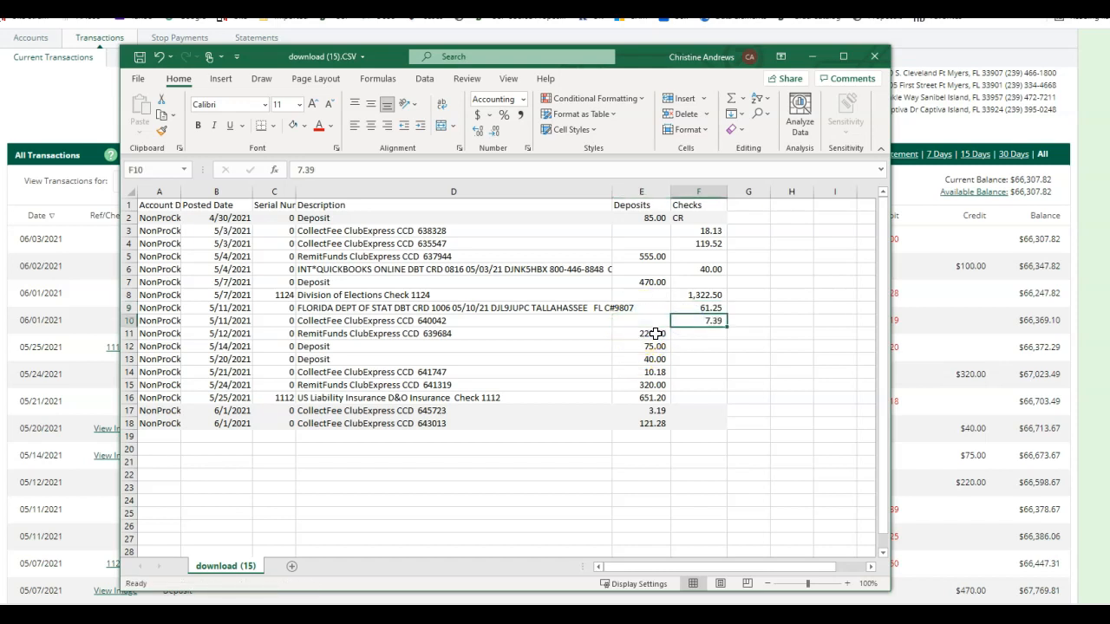
click(652, 335)
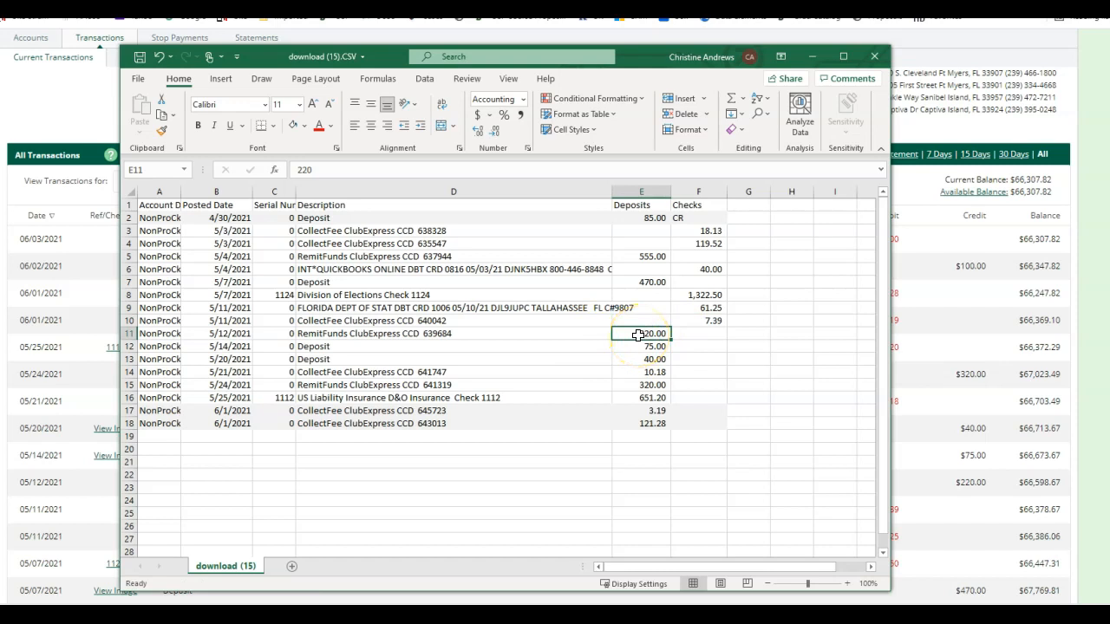
click(642, 385)
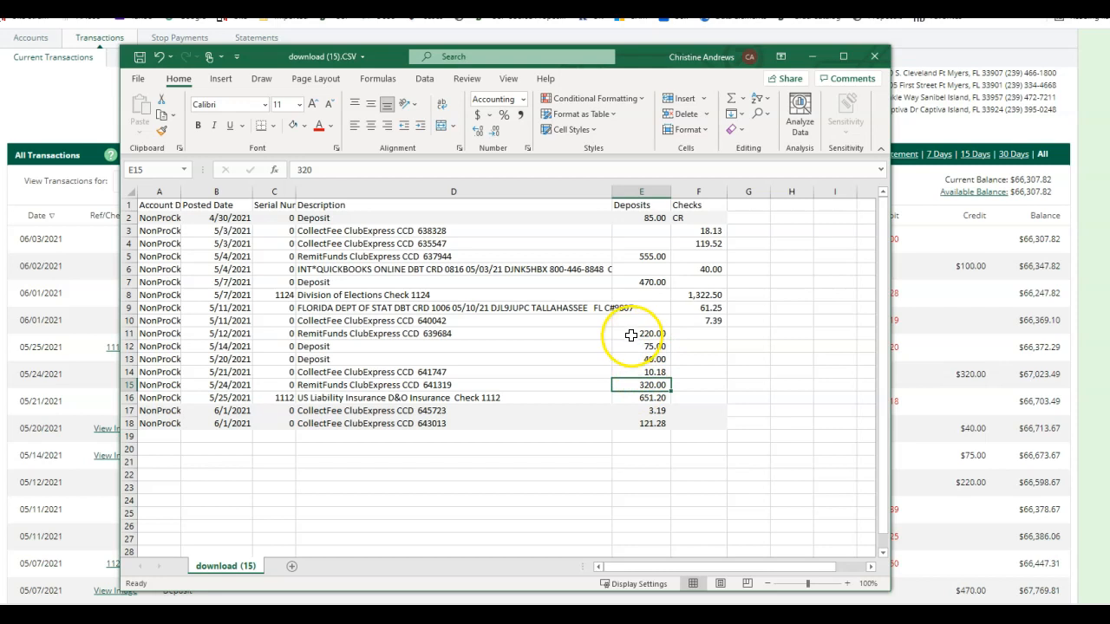
drag(649, 347, 649, 359)
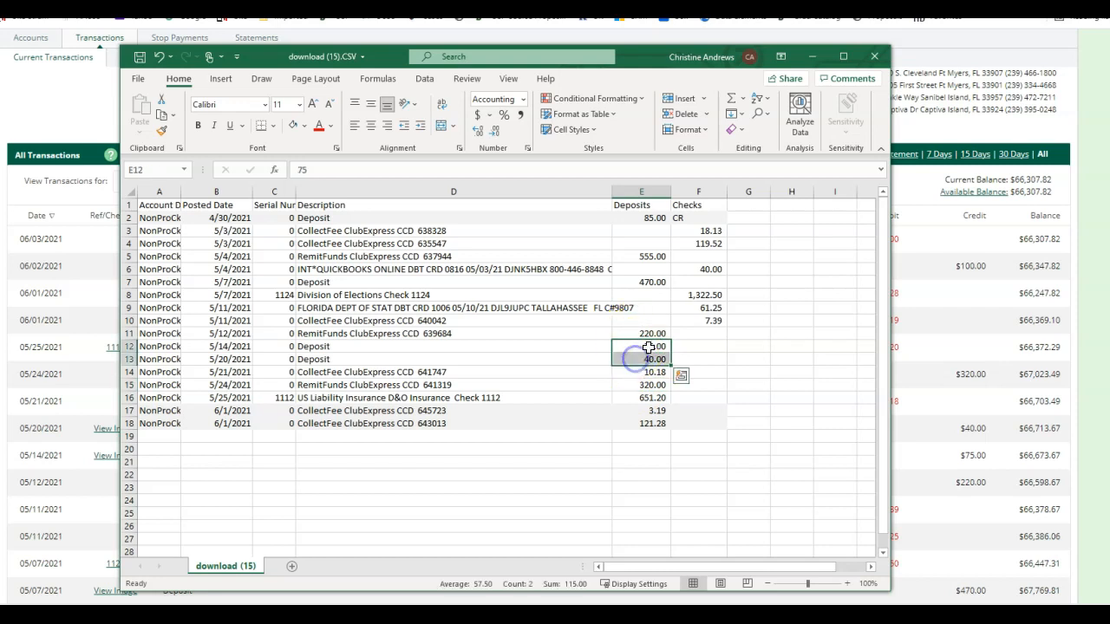
click(663, 385)
Move the 10.18, 651.20, 3.19 and 121.28 debits into the Checks column.
click(659, 373)
drag(666, 372, 685, 374)
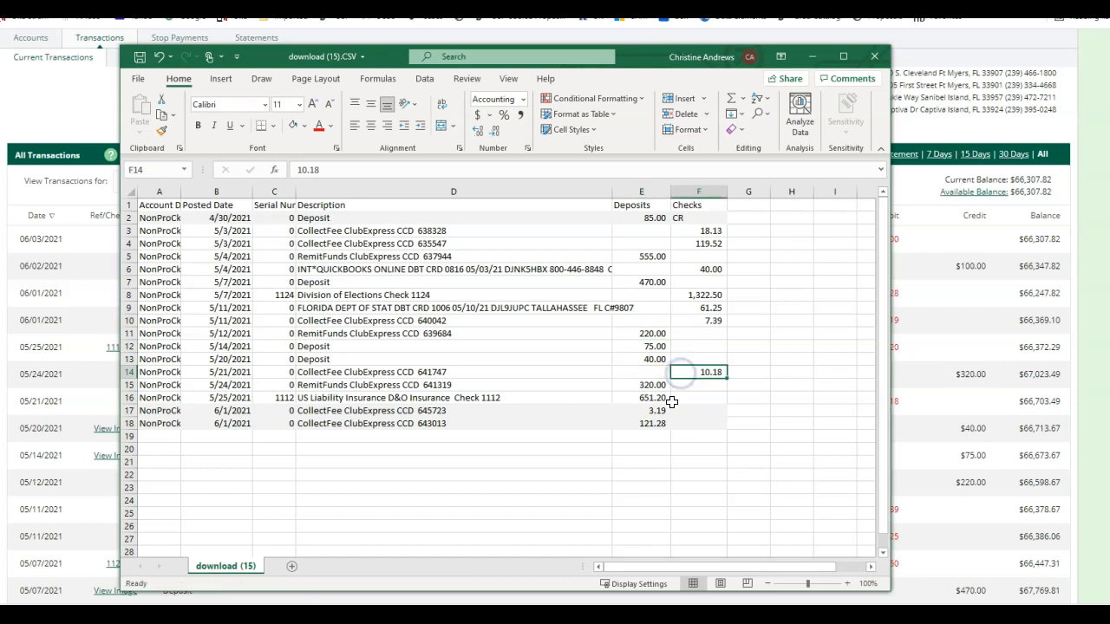
click(654, 387)
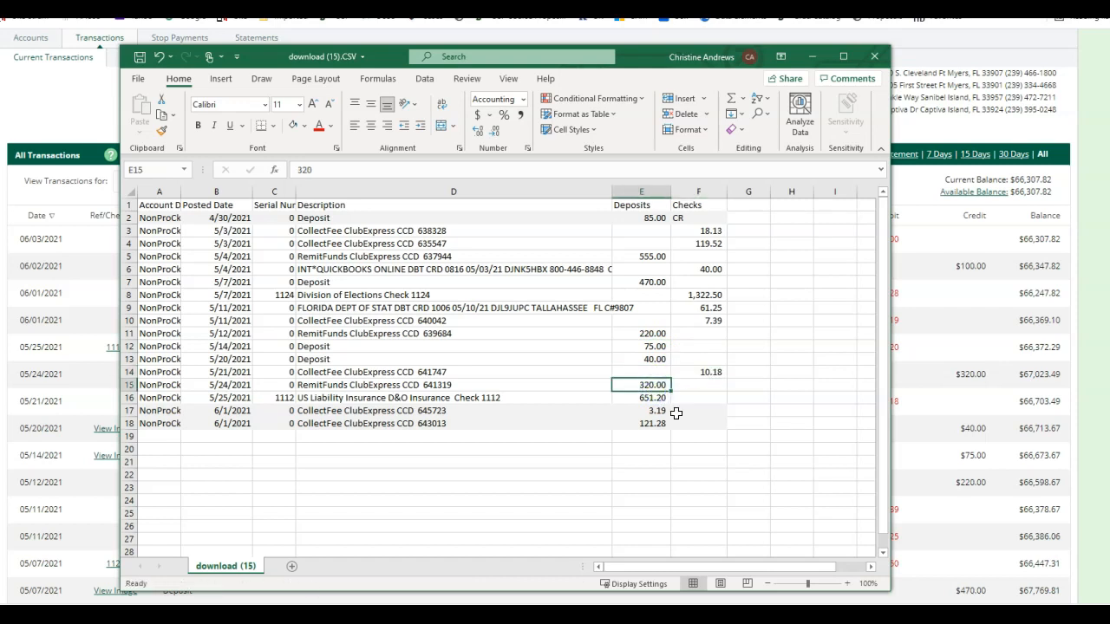
click(652, 401)
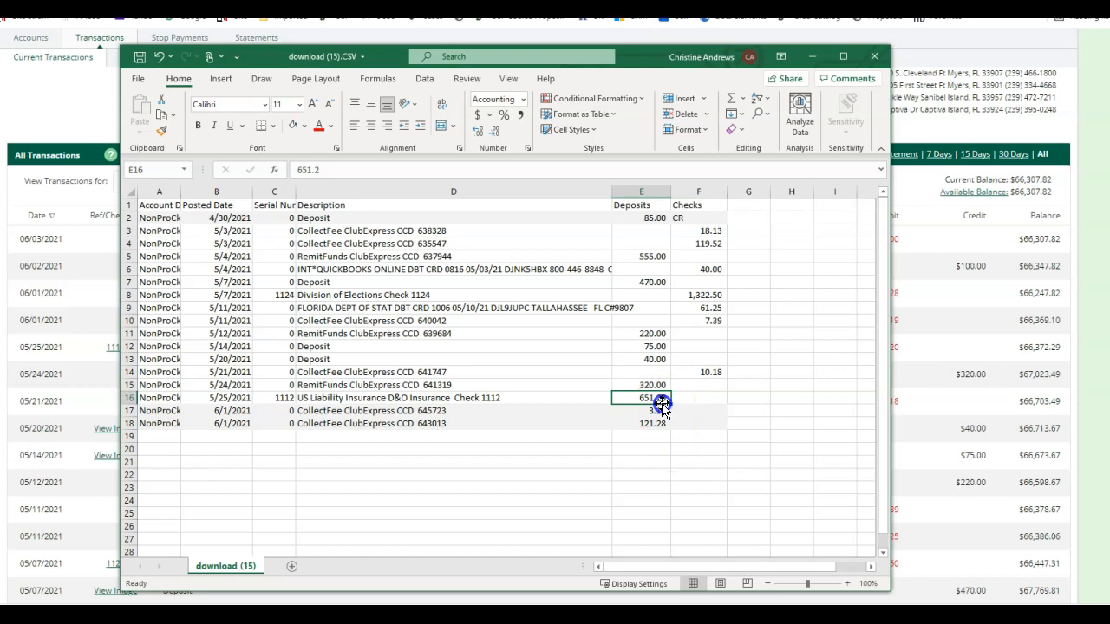
drag(681, 401, 732, 400)
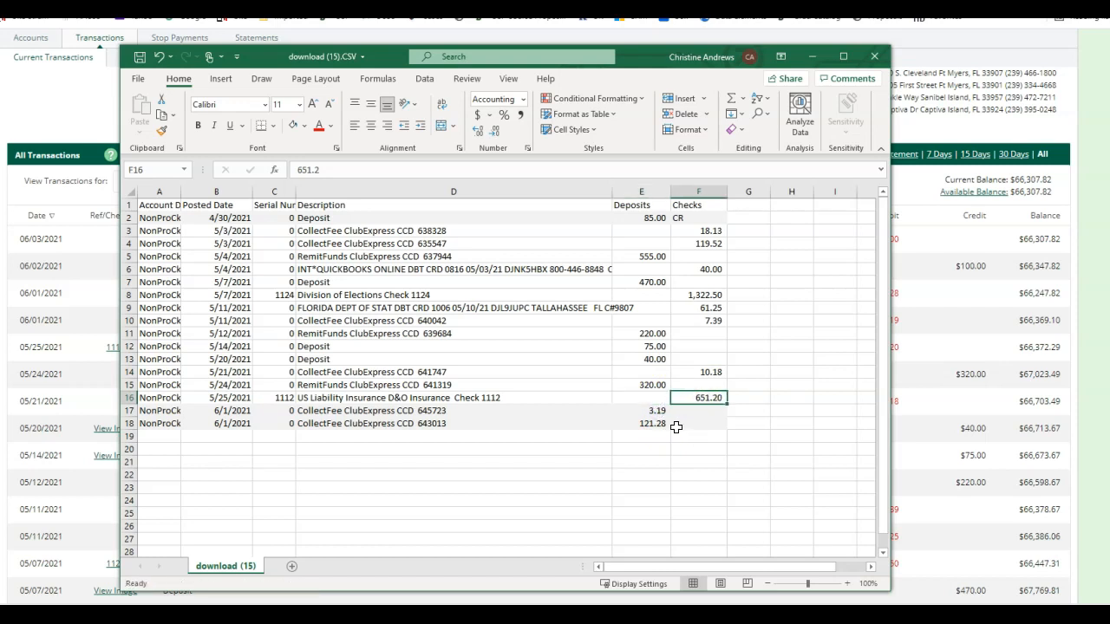
click(652, 414)
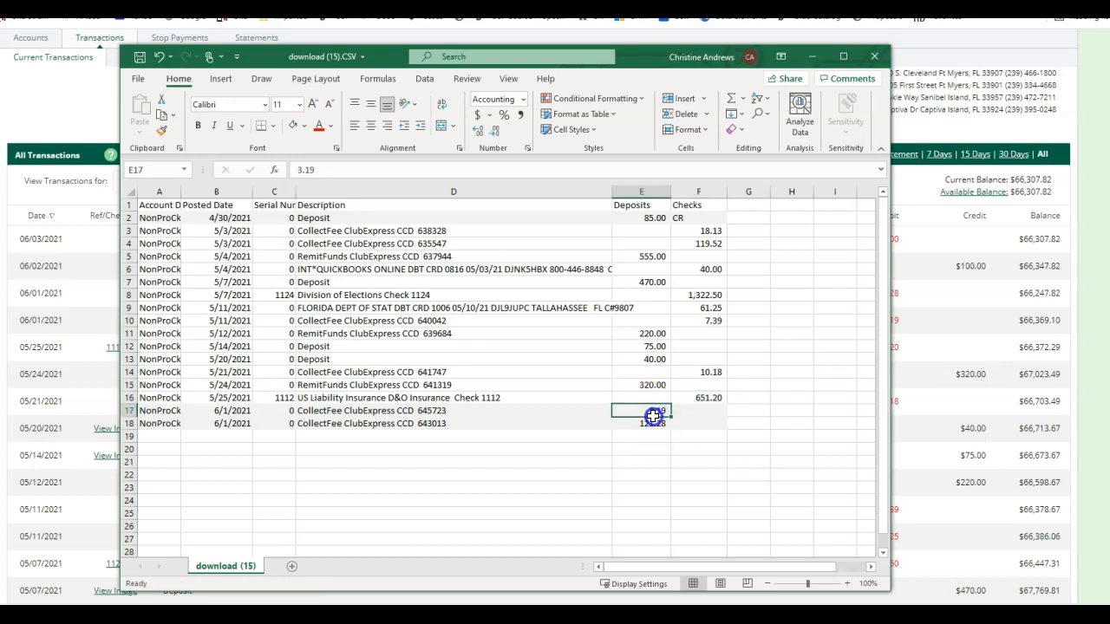
drag(646, 410, 676, 420)
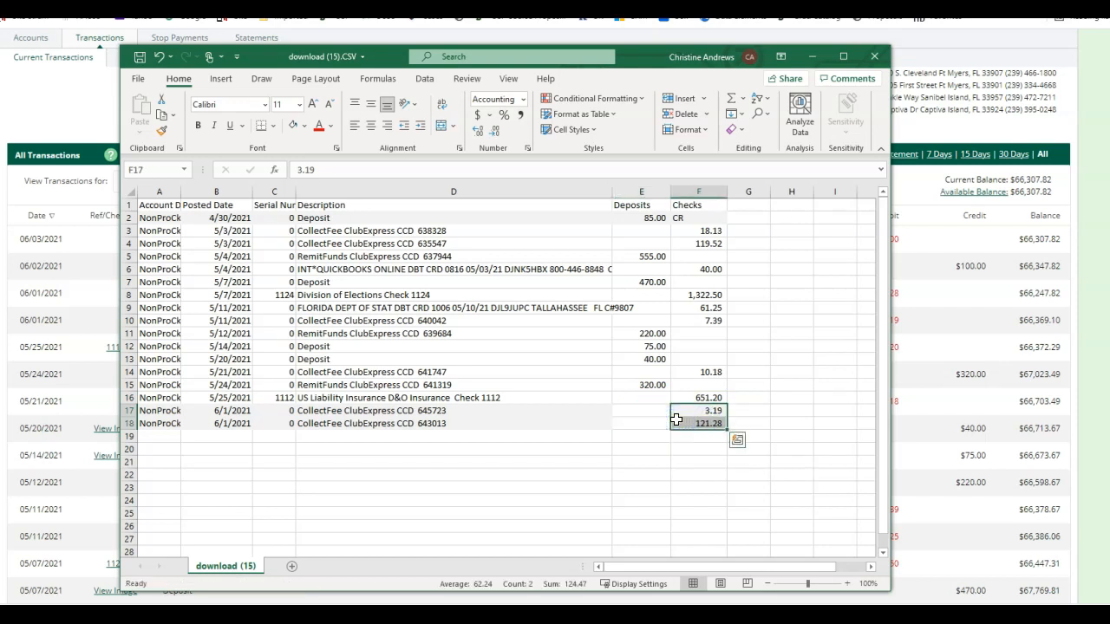
Move the two 6/1/2021 transaction rows further down the sheet.
click(178, 413)
drag(178, 414, 721, 429)
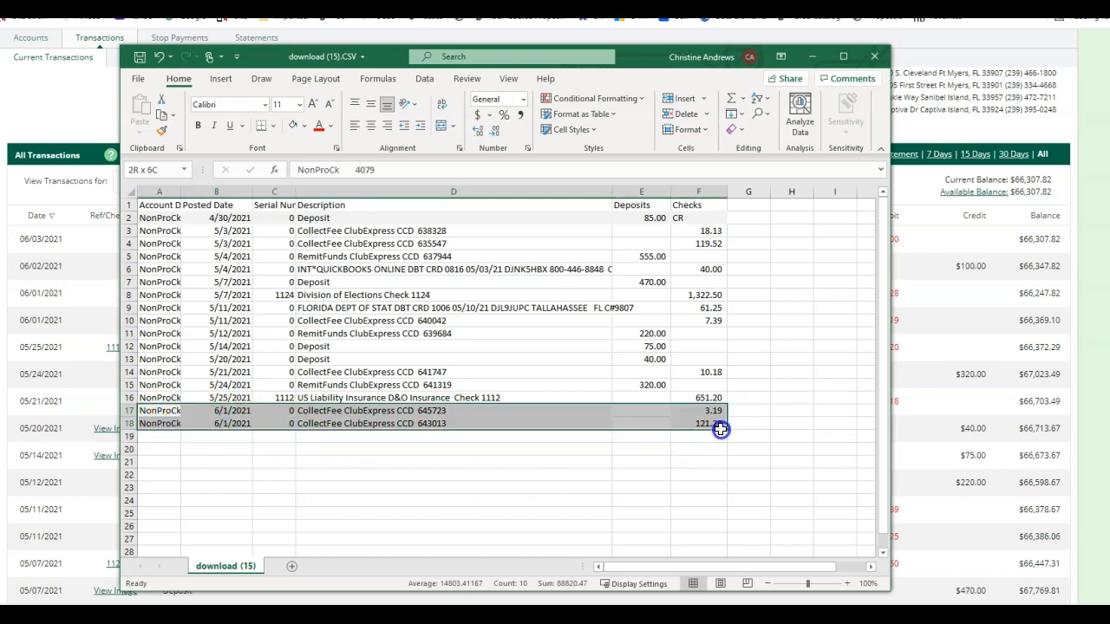
drag(441, 428, 456, 520)
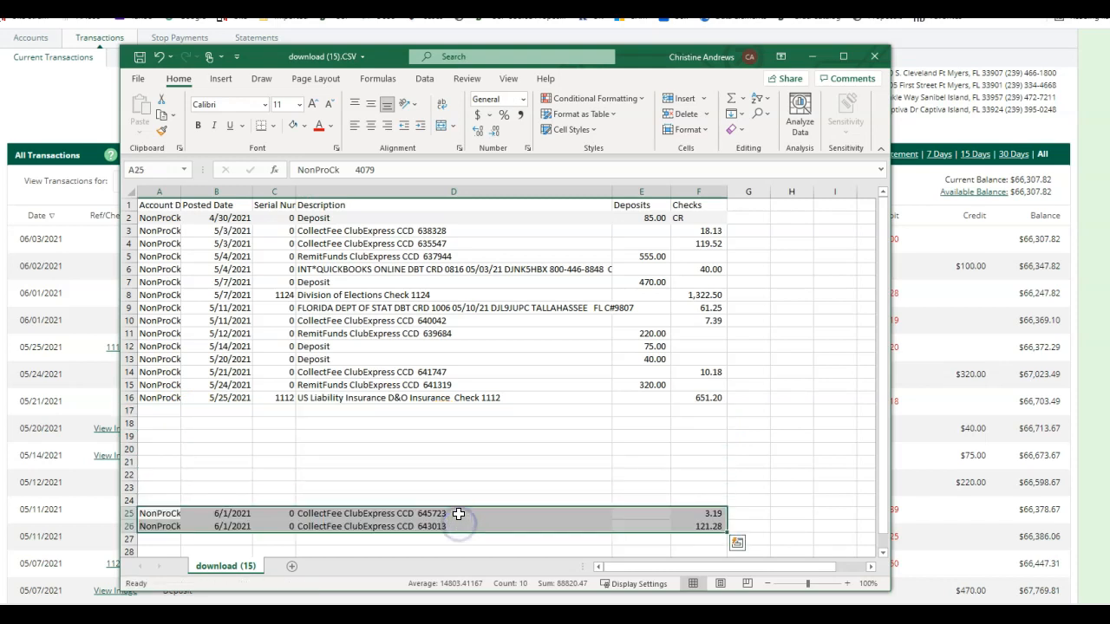
click(370, 487)
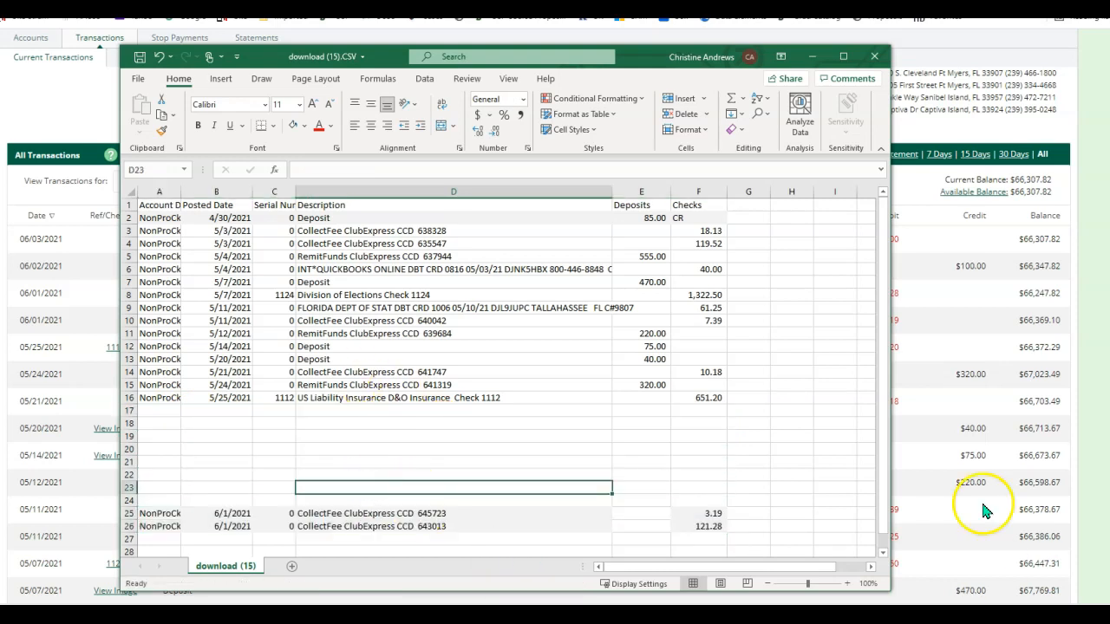
Add a thick bottom border under the 4/30/2021 deposit row and make row 3 taller.
drag(153, 218, 720, 218)
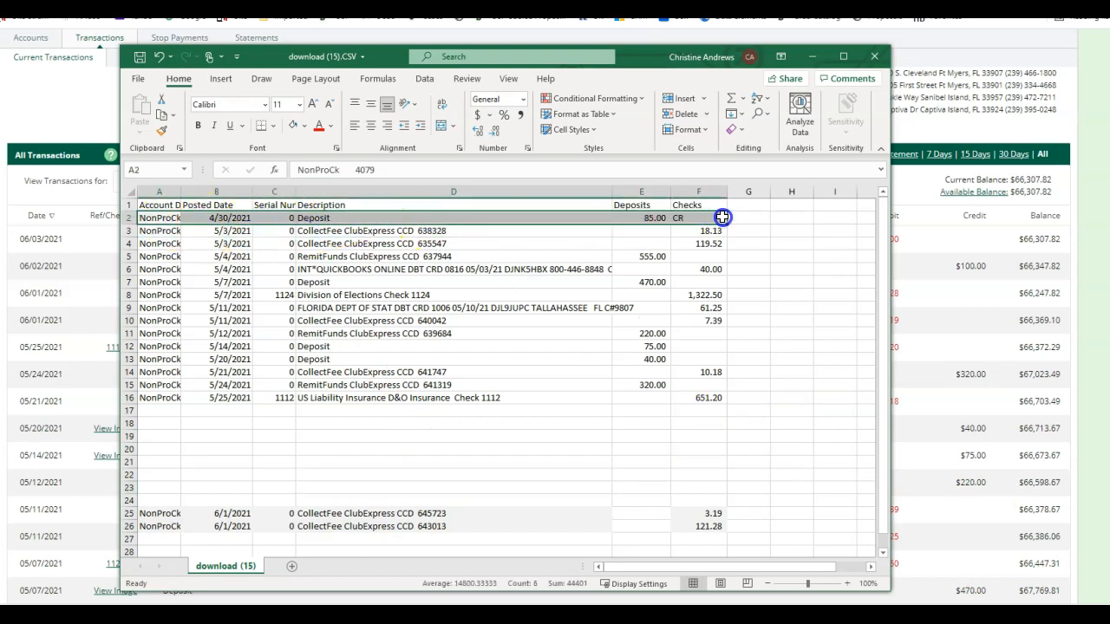
click(272, 127)
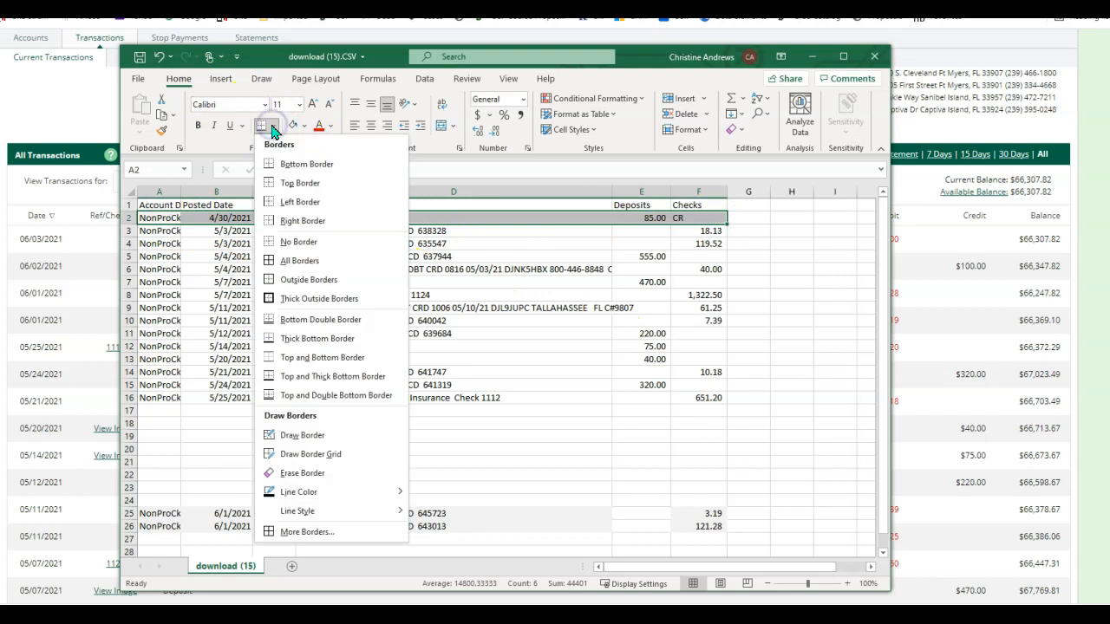
click(313, 338)
click(234, 448)
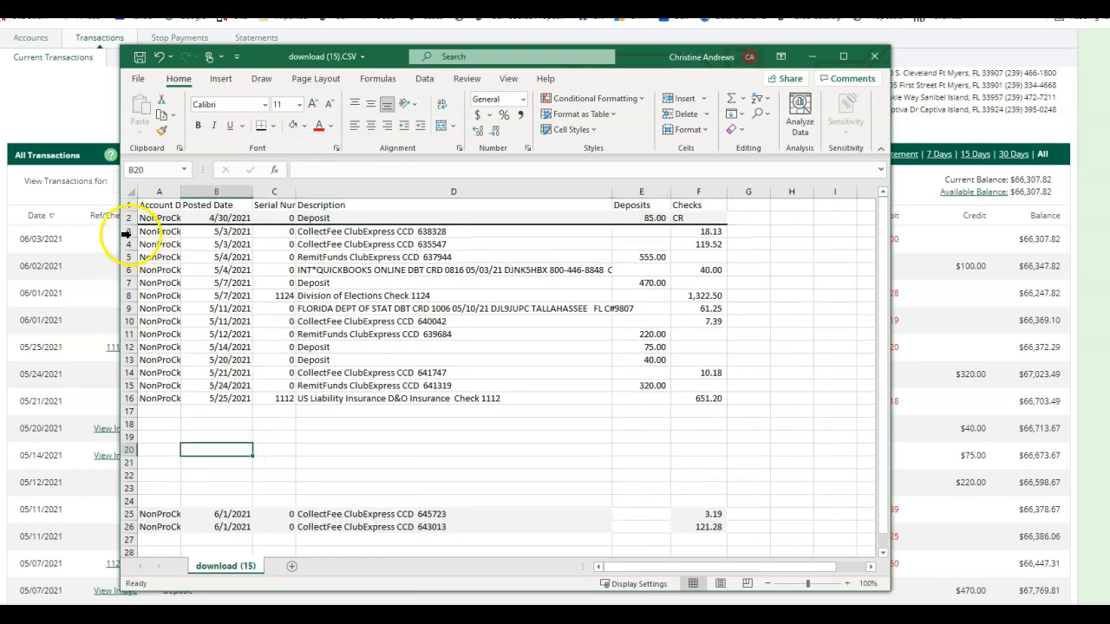
drag(129, 235, 129, 251)
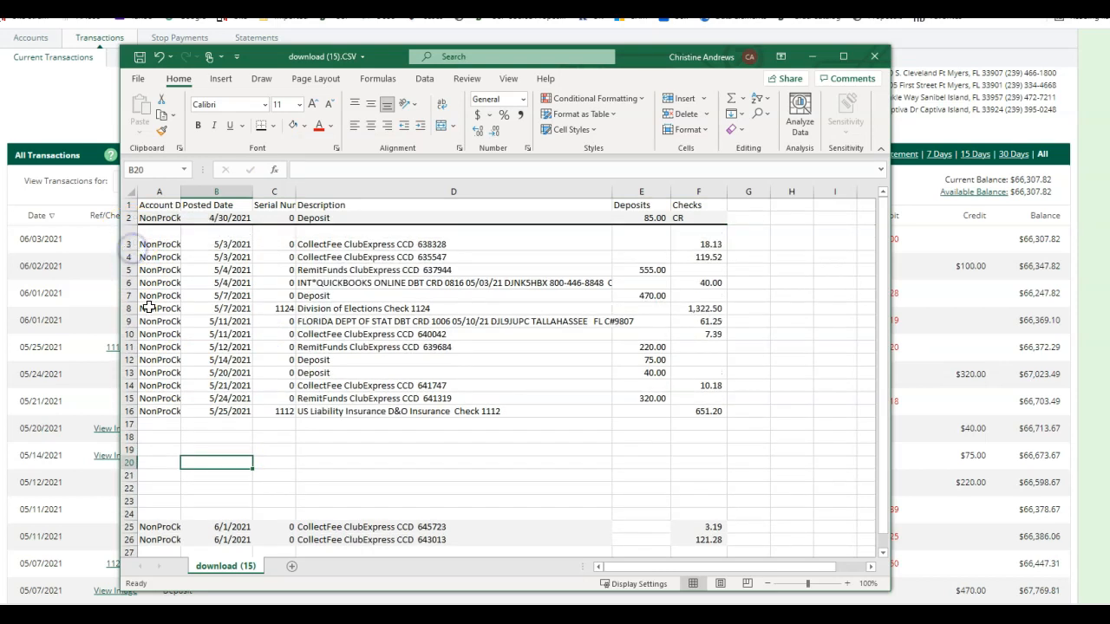
click(495, 470)
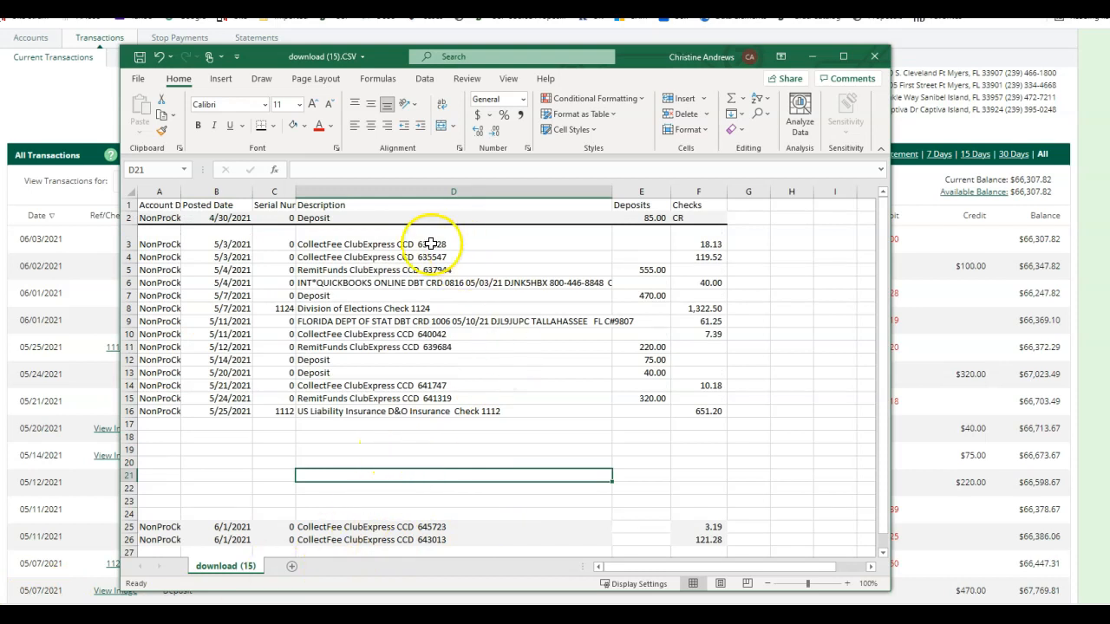
Fill cells E5 (555.00), E11 (220.00) and E15 (320.00) light blue.
click(641, 272)
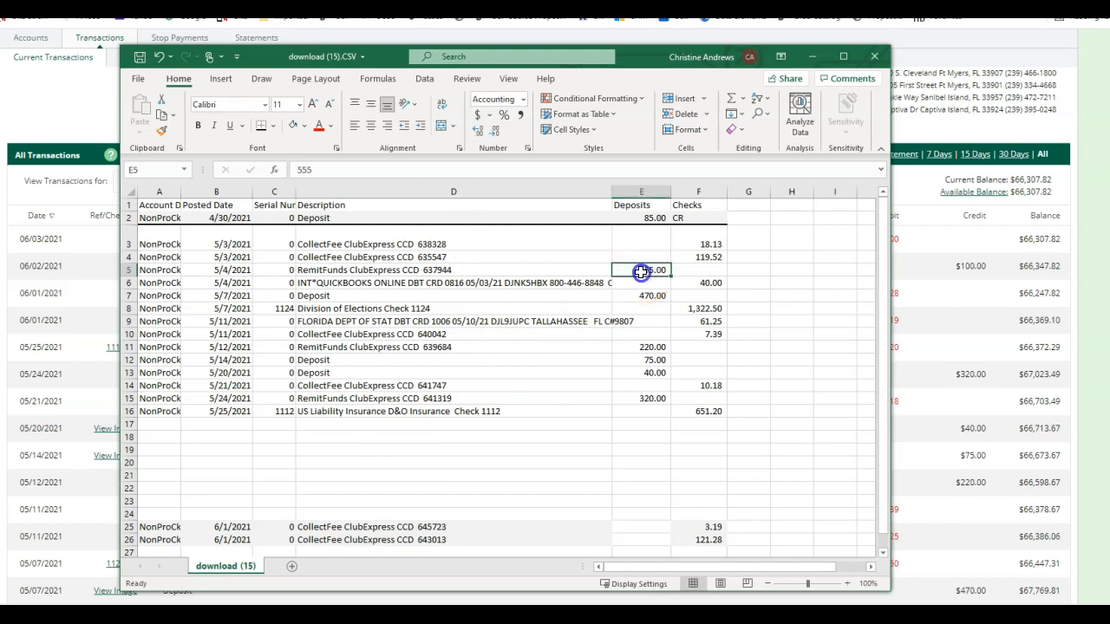
click(306, 127)
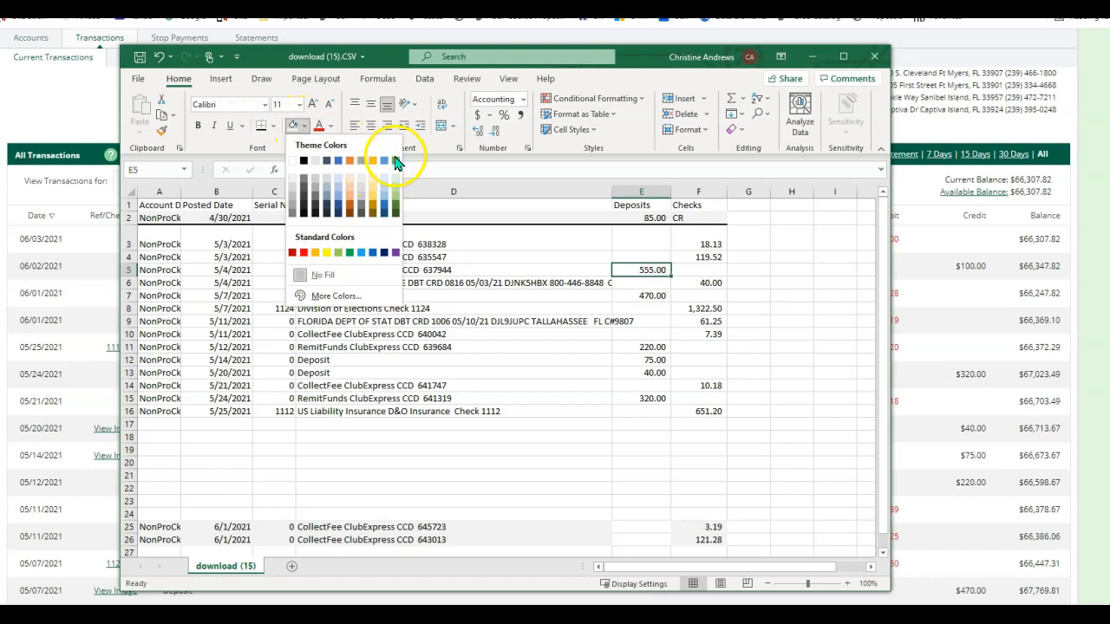
click(384, 186)
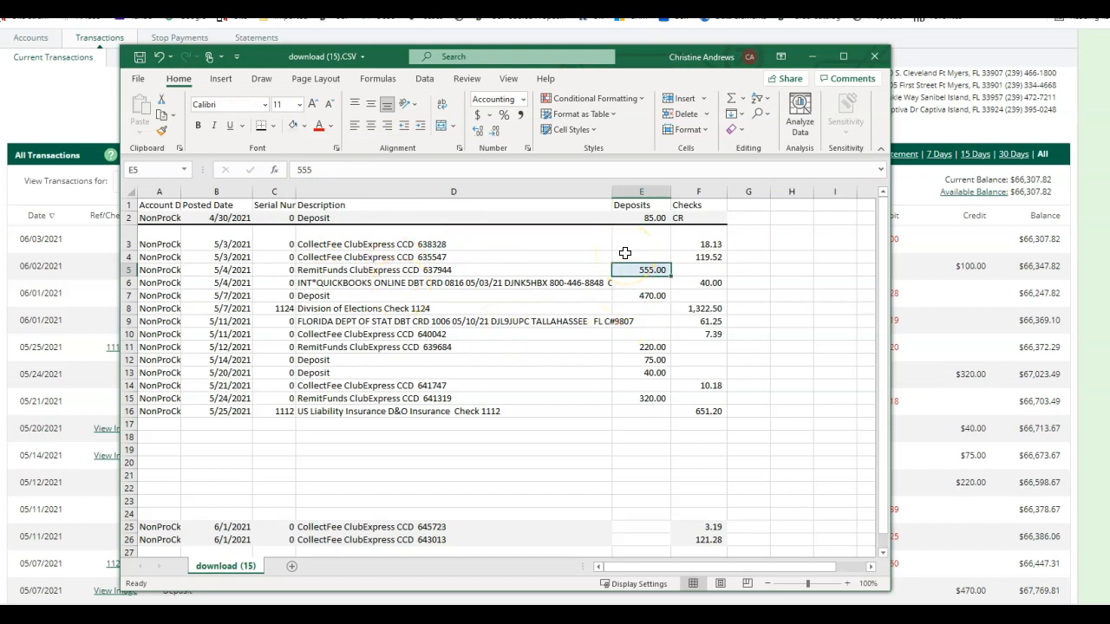
click(631, 352)
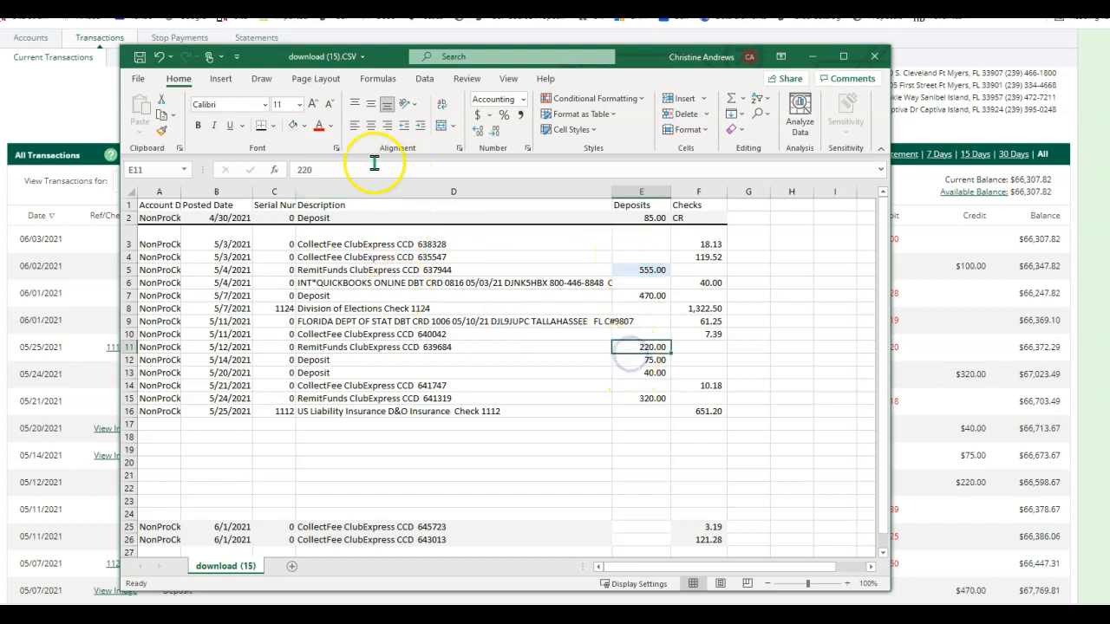
click(293, 128)
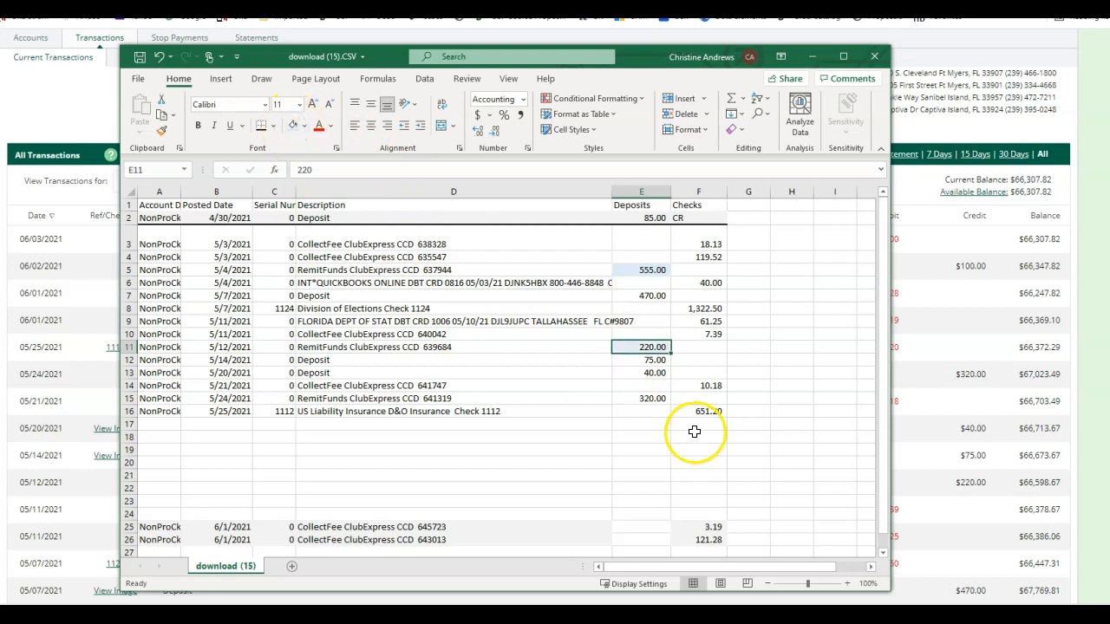
click(639, 398)
click(293, 126)
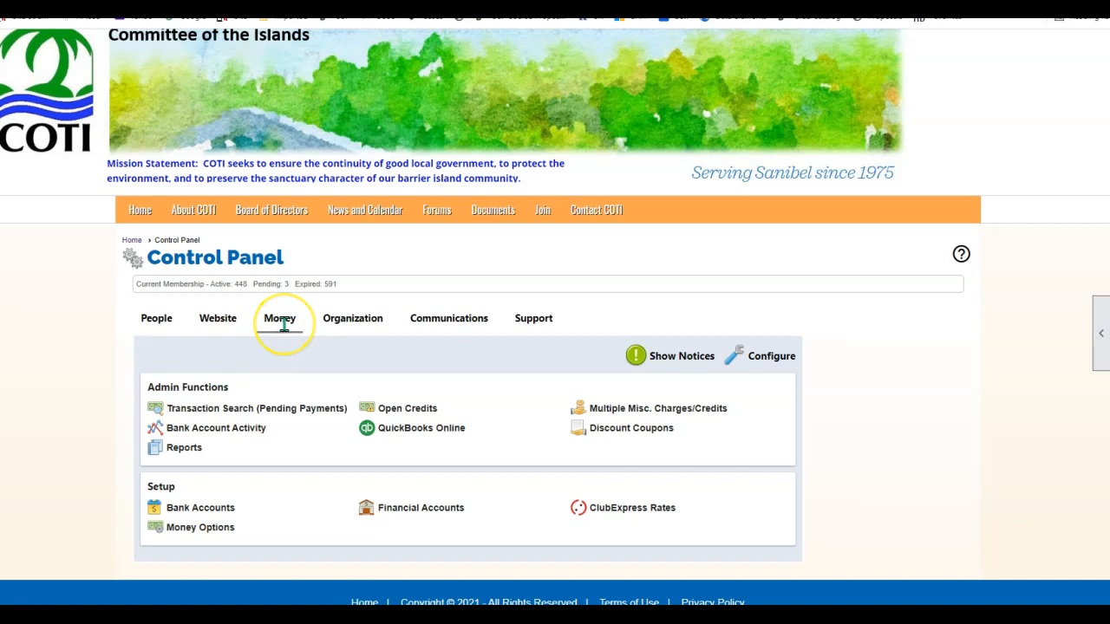
On Bank Account Activity, filter by Previous Month and Remit Collected Funds transaction type.
click(213, 428)
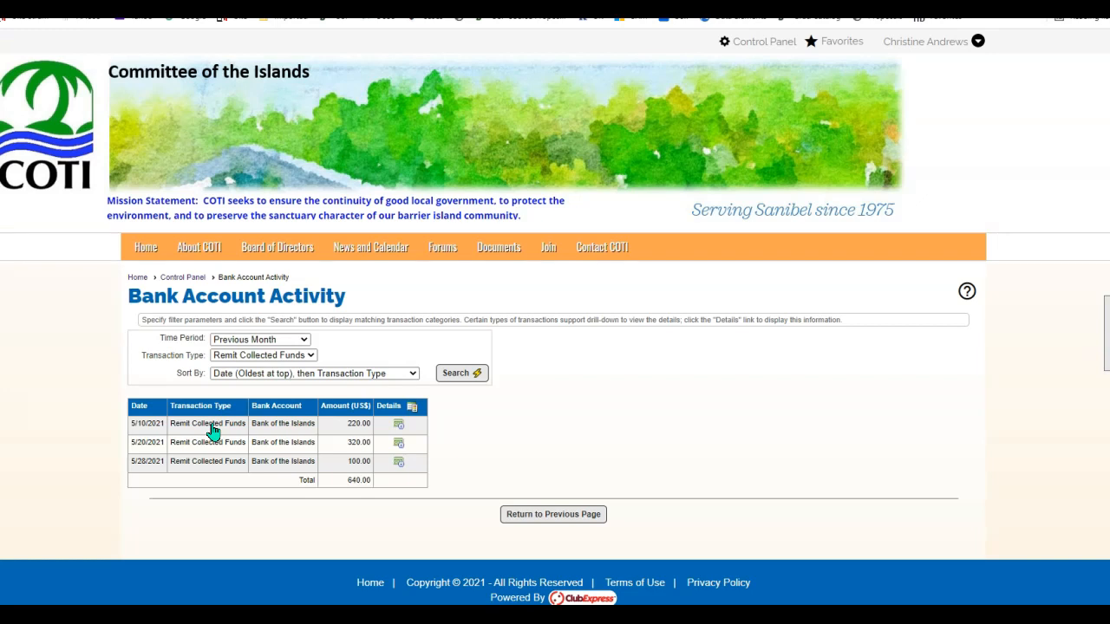
click(306, 343)
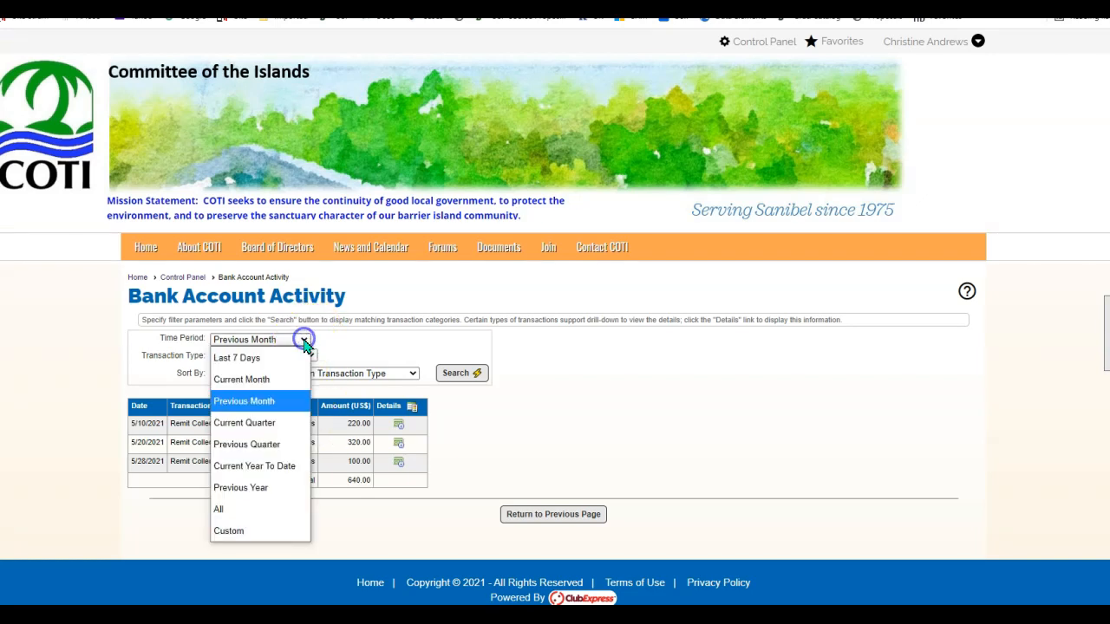
click(306, 343)
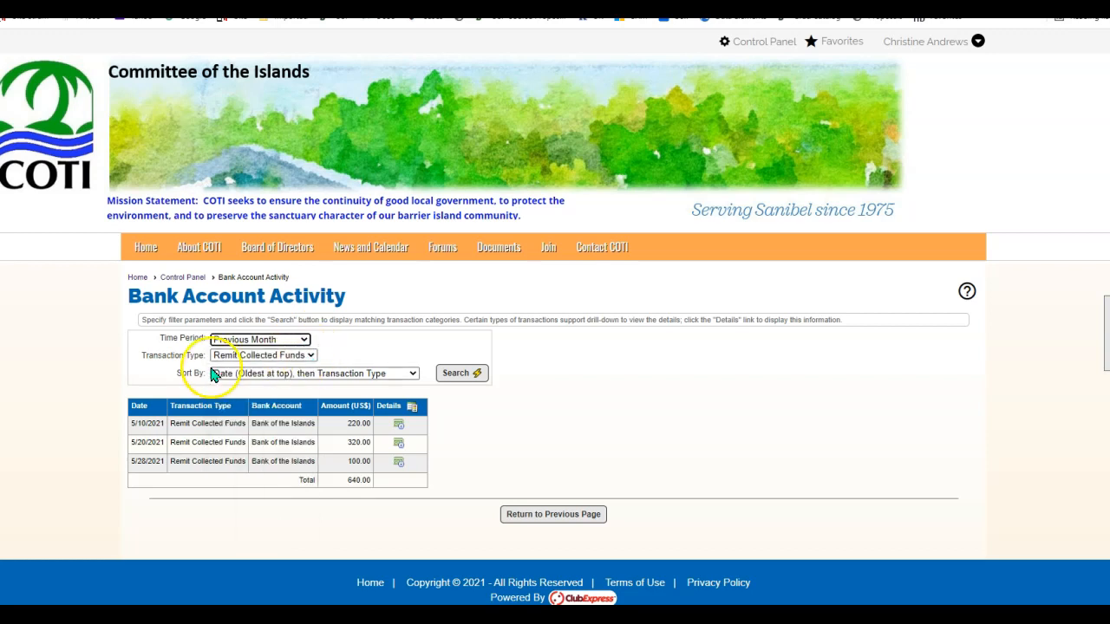
click(310, 356)
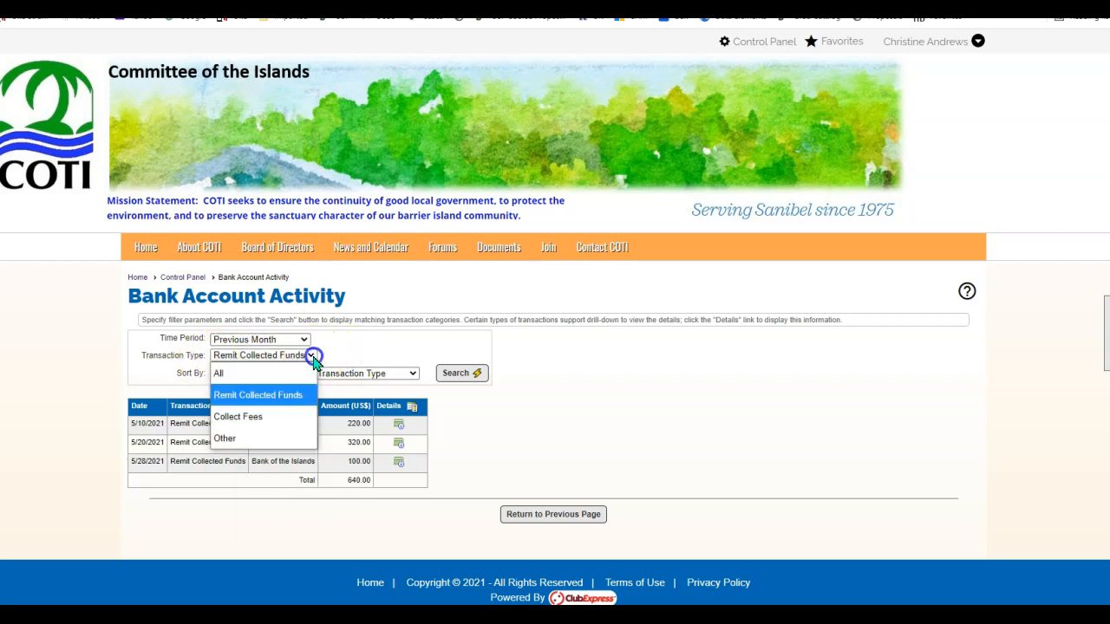
click(293, 397)
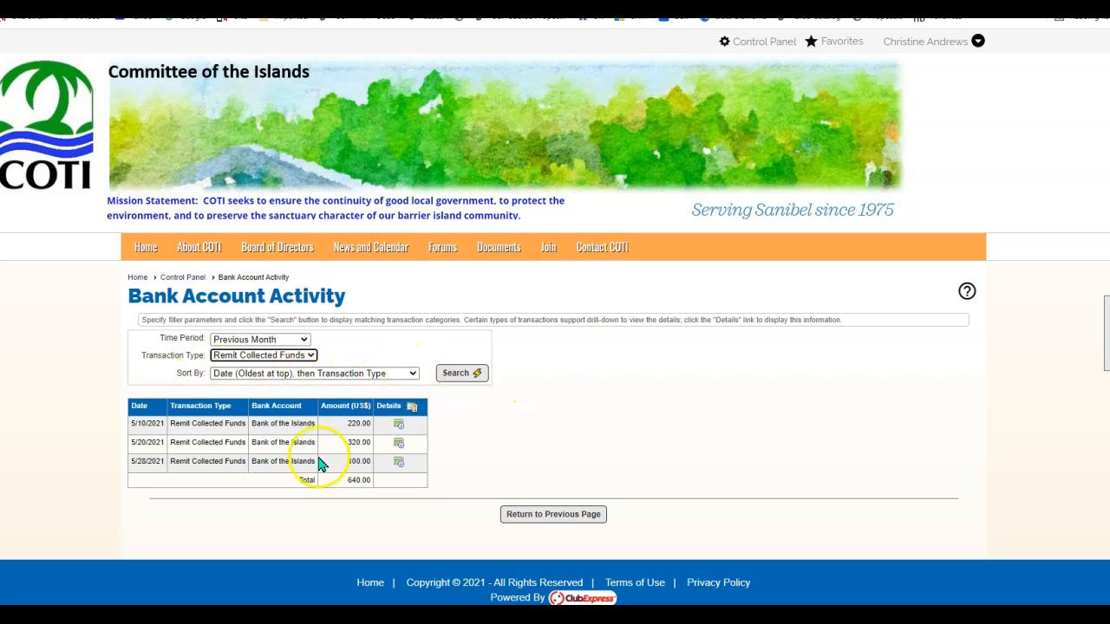
Search, then run the 5/10/2021 deposit's Bank Deposit Details report as MS Excel (formatted).
click(457, 373)
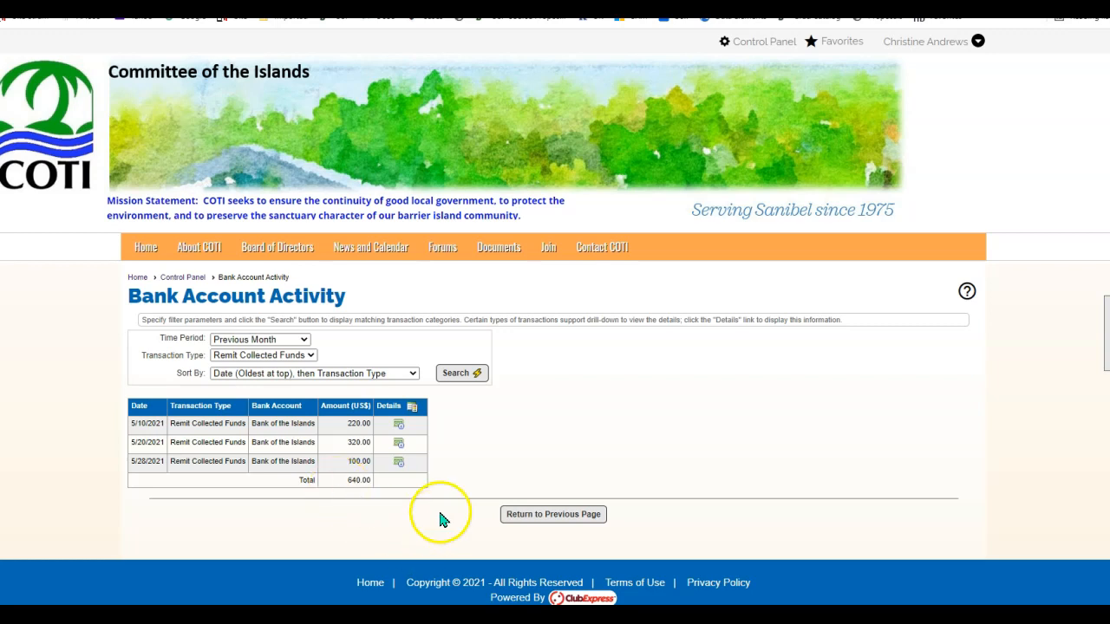
click(399, 426)
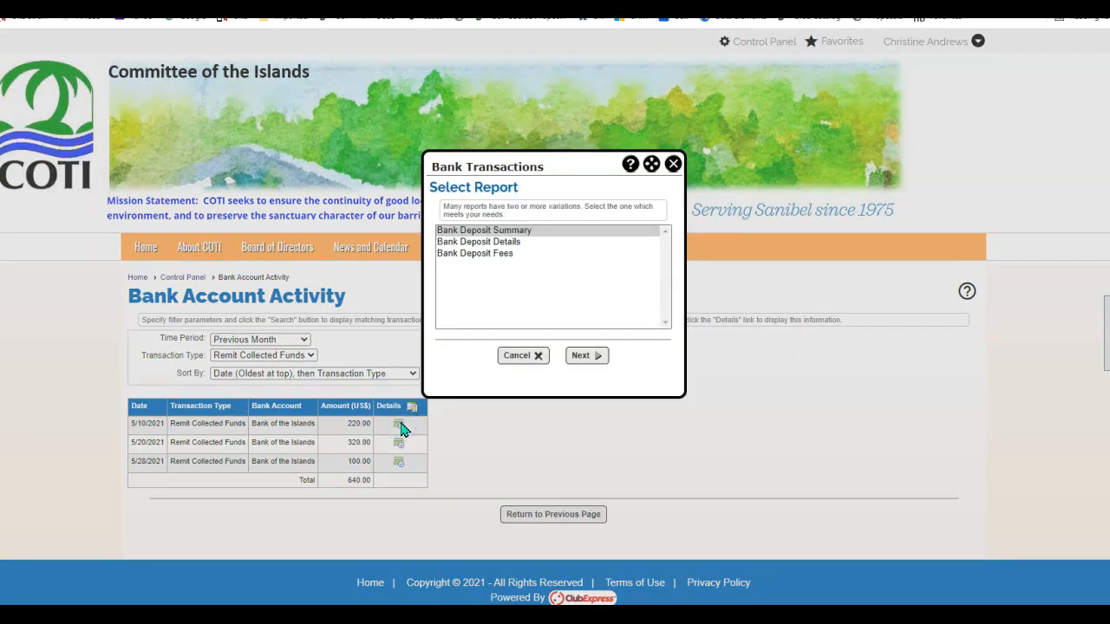
click(516, 244)
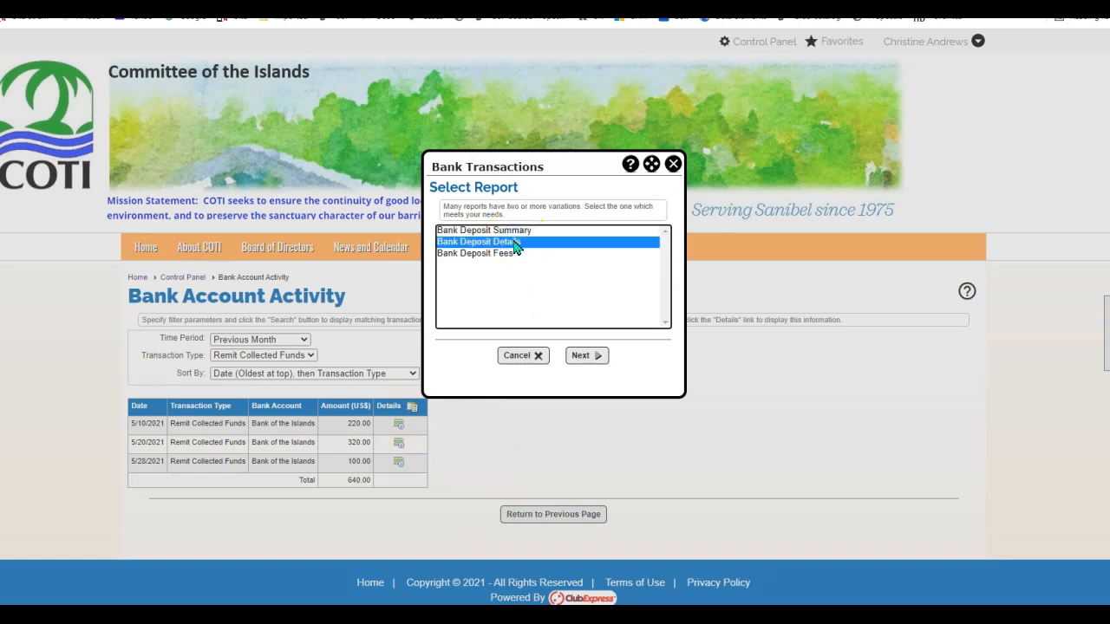
click(585, 356)
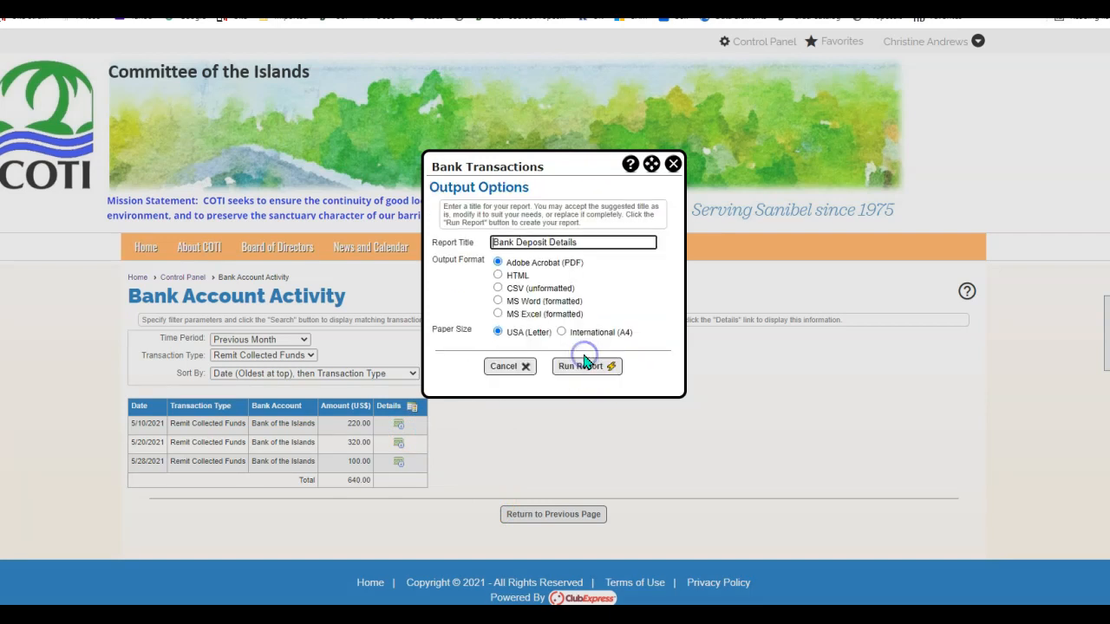
click(601, 369)
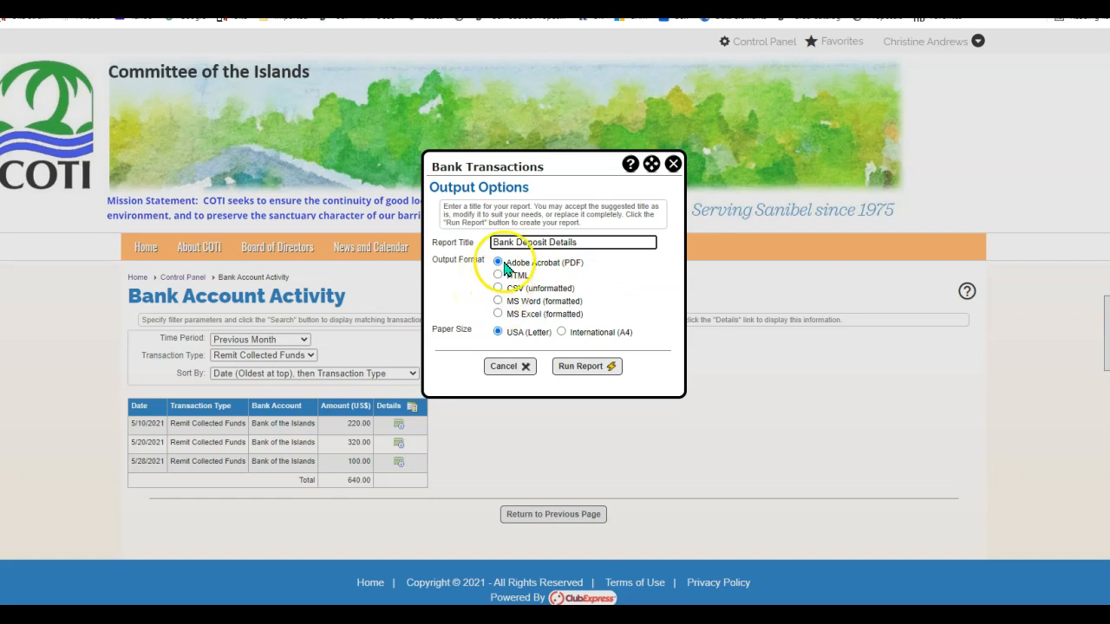
click(498, 314)
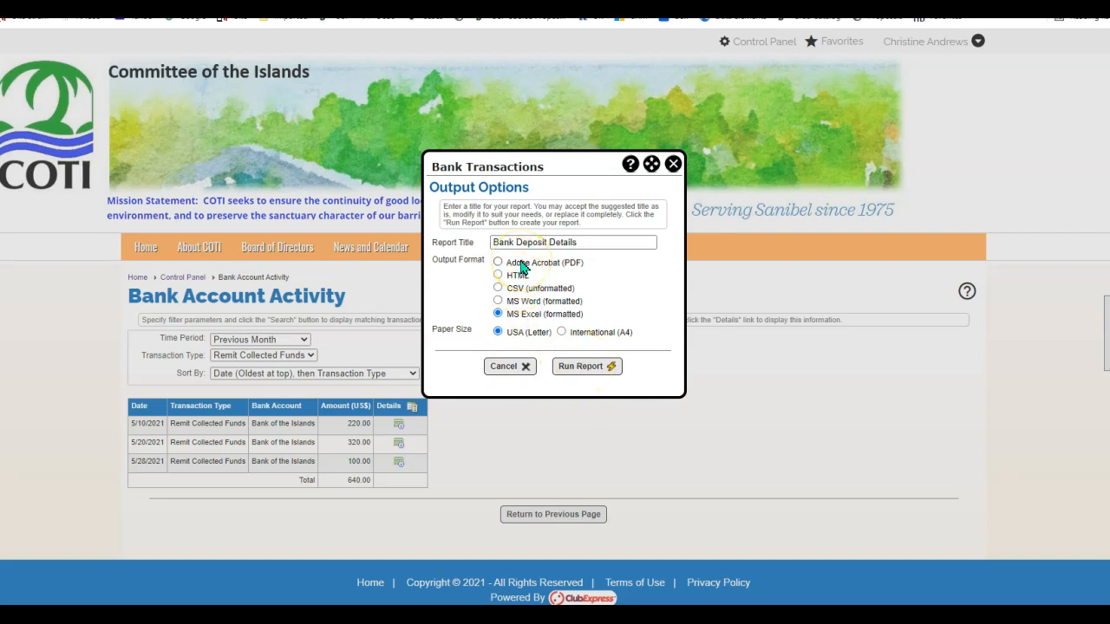
click(585, 366)
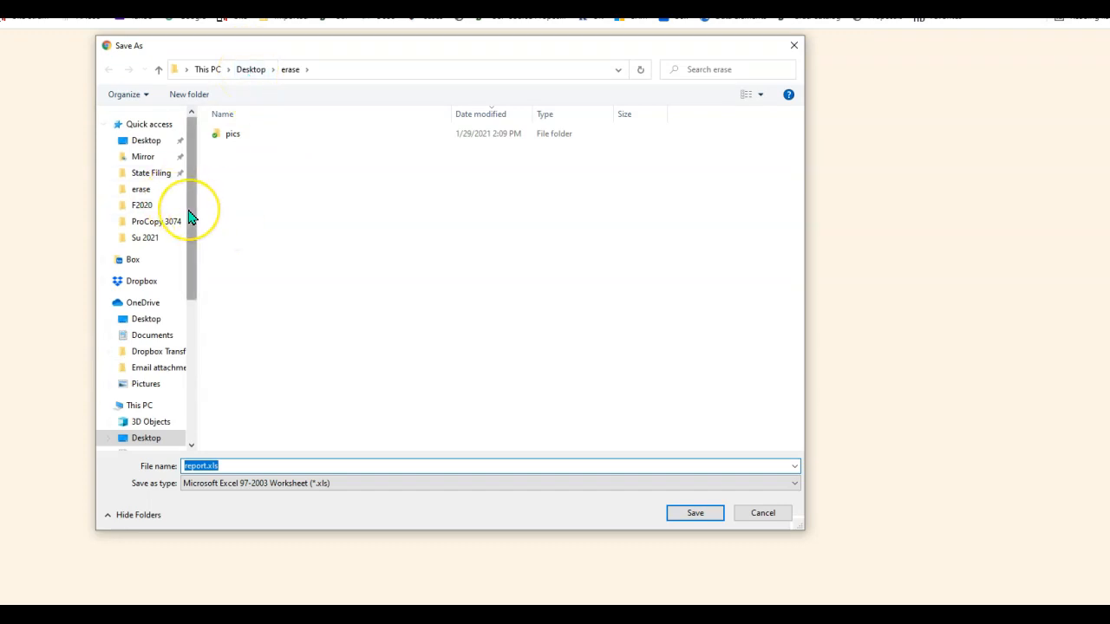
Create and open a new May 2021 folder in Dropbox\COTI\Admin\Corporate Filing.
drag(192, 217, 182, 392)
click(146, 351)
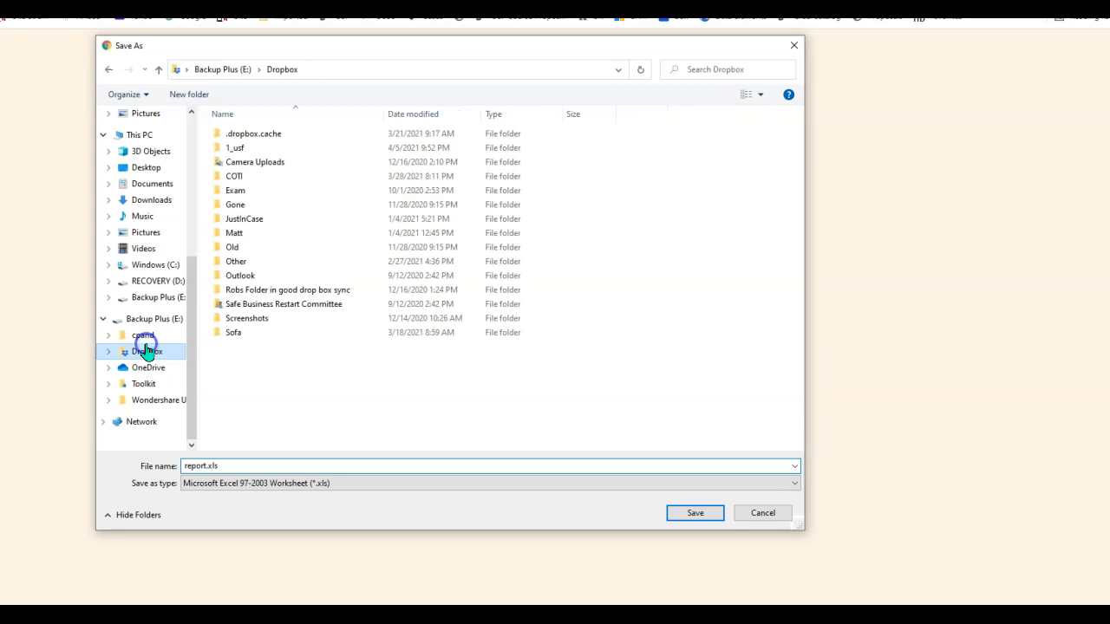
double_click(255, 177)
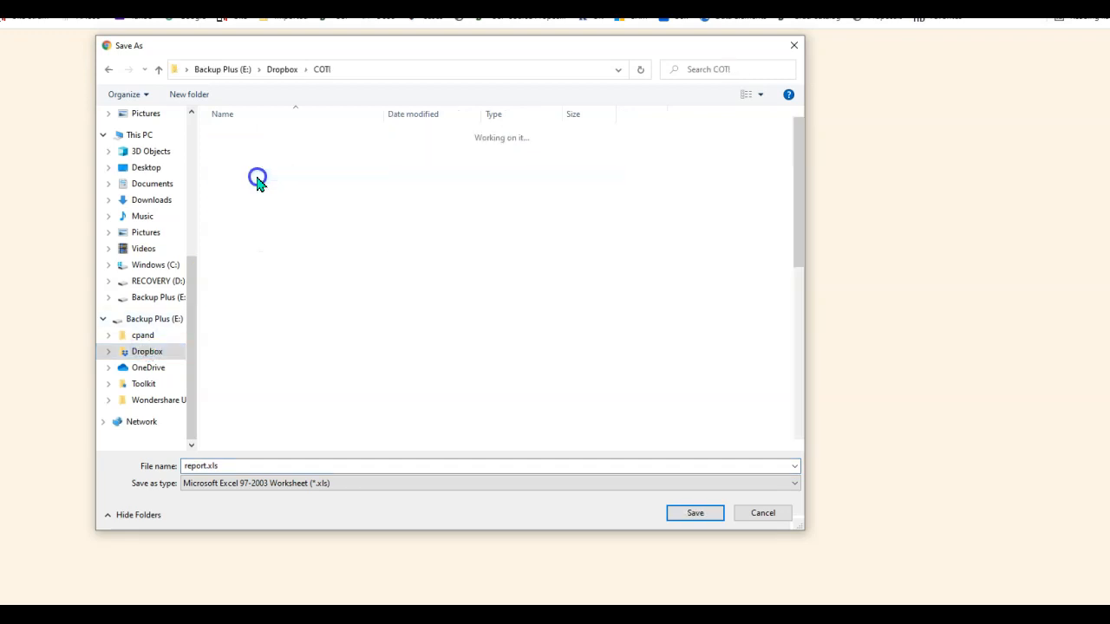
click(281, 140)
double_click(282, 140)
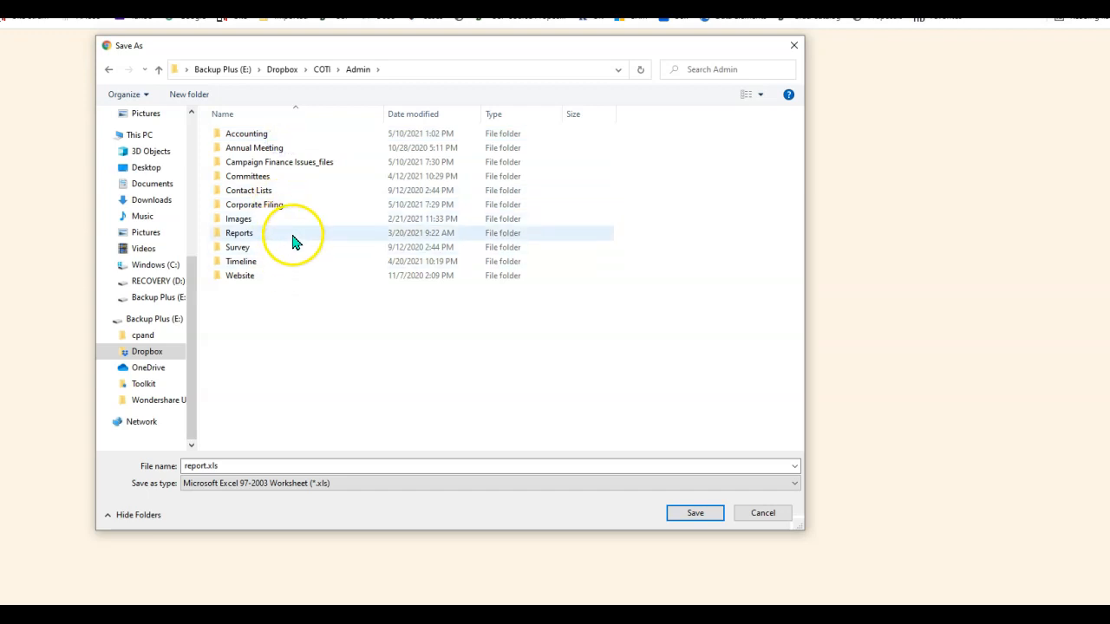
click(297, 205)
double_click(297, 205)
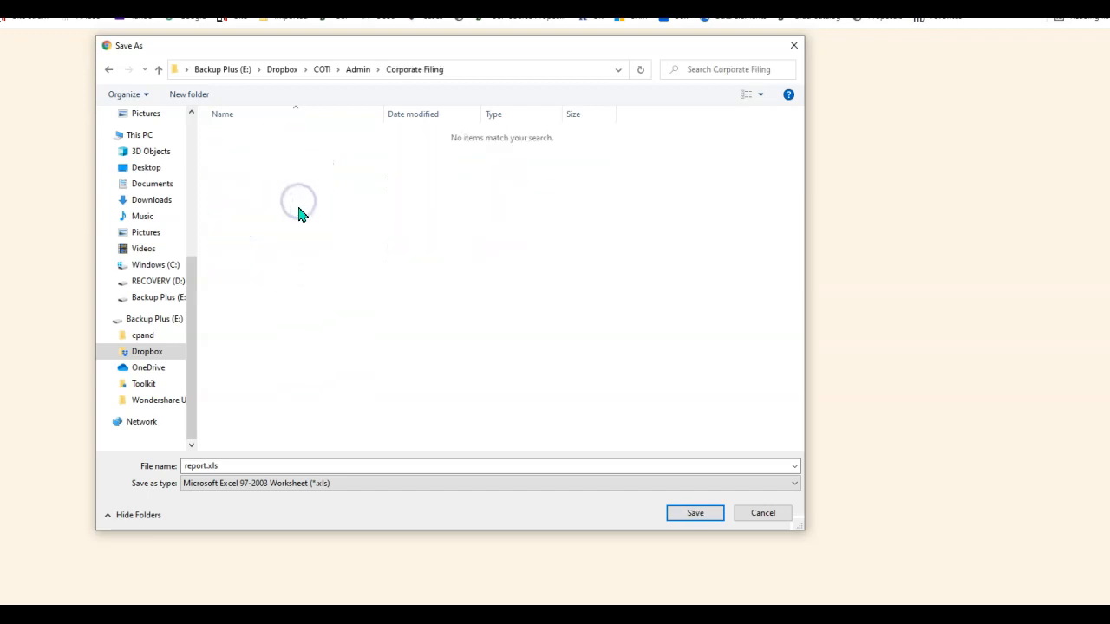
click(188, 94)
text(May 2021)
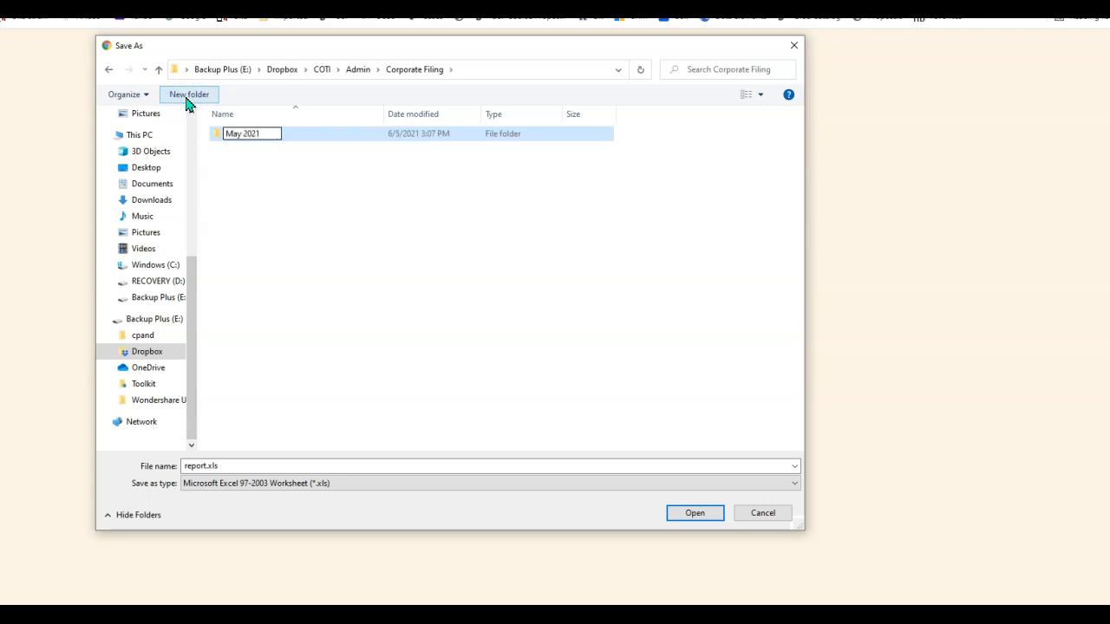
click(255, 252)
double_click(251, 134)
Save the report as ClubExpressDetail.xls in the May 2021 folder.
click(236, 465)
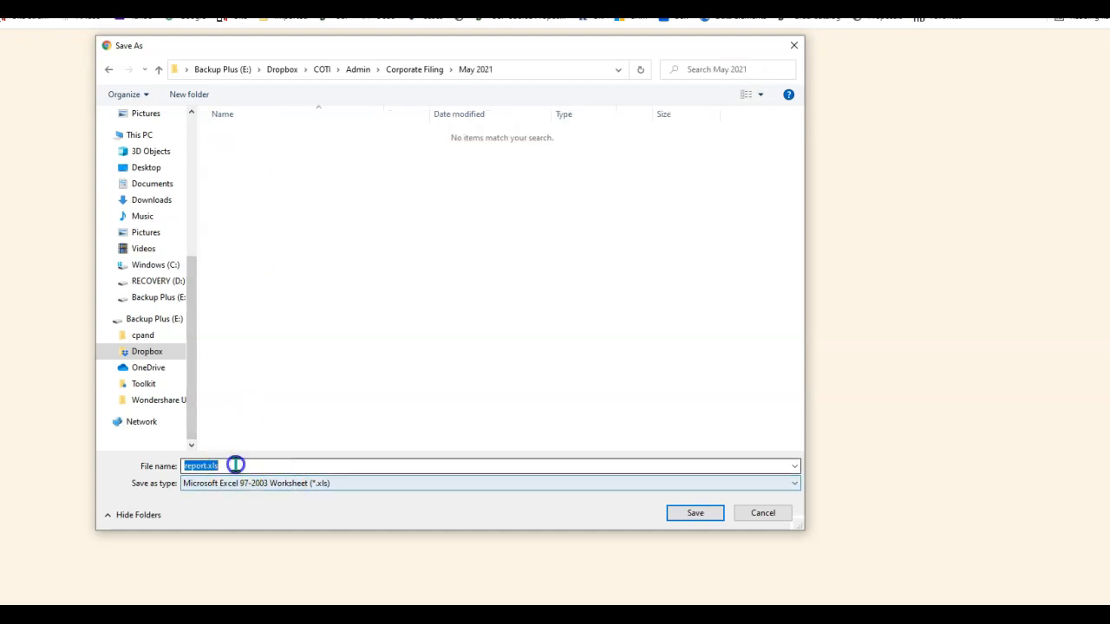
drag(421, 55, 472, 90)
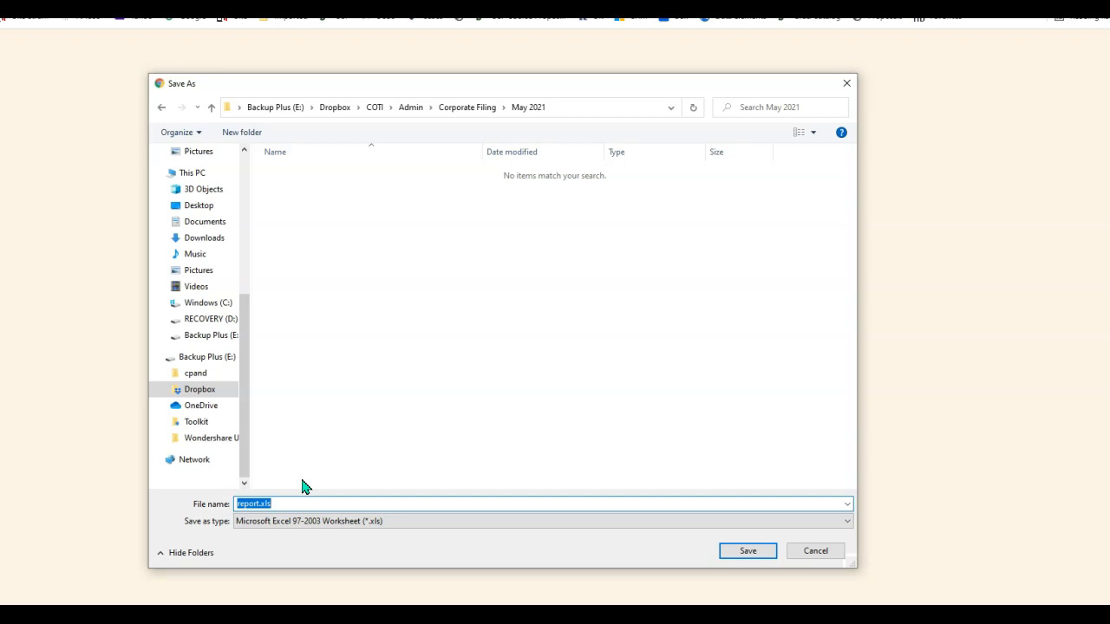
text(ClubExpressDetail)
click(760, 555)
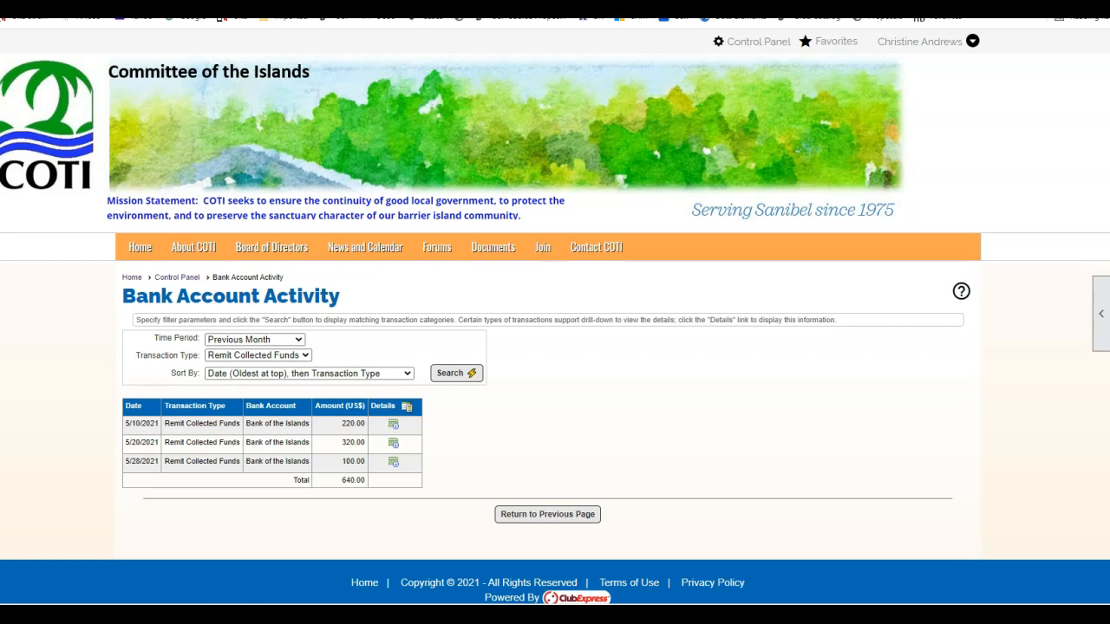
drag(0, 59, 505, 53)
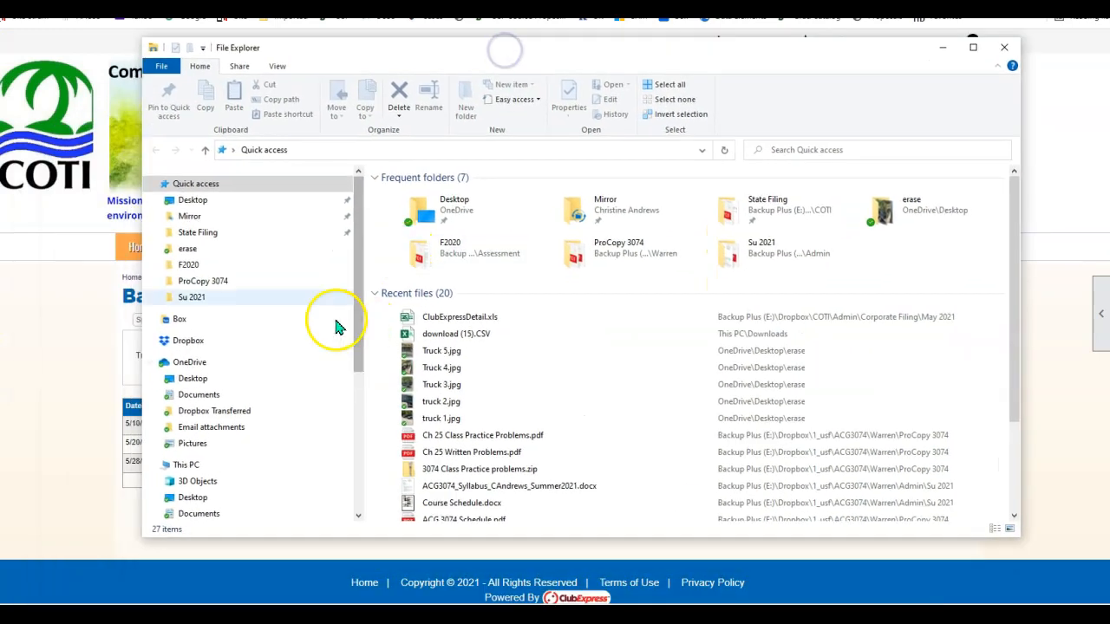
Browse to Backup Plus (E:) > Dropbox > COTI > Admin > Corporate Filing > May 2021.
scroll(235, 377, down, 3)
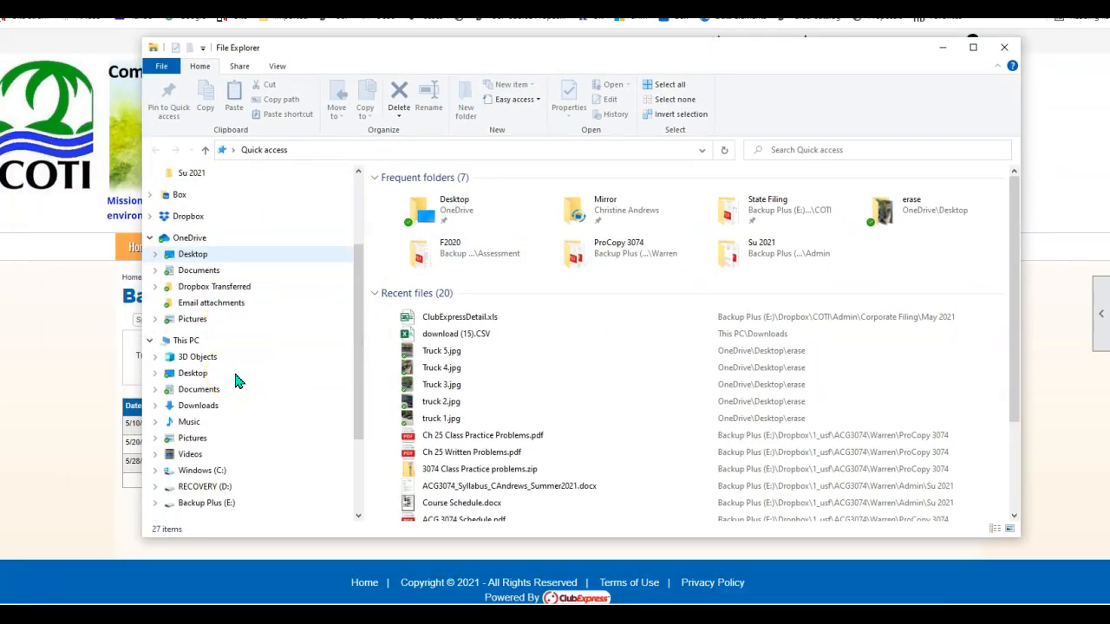
scroll(235, 381, down, 3)
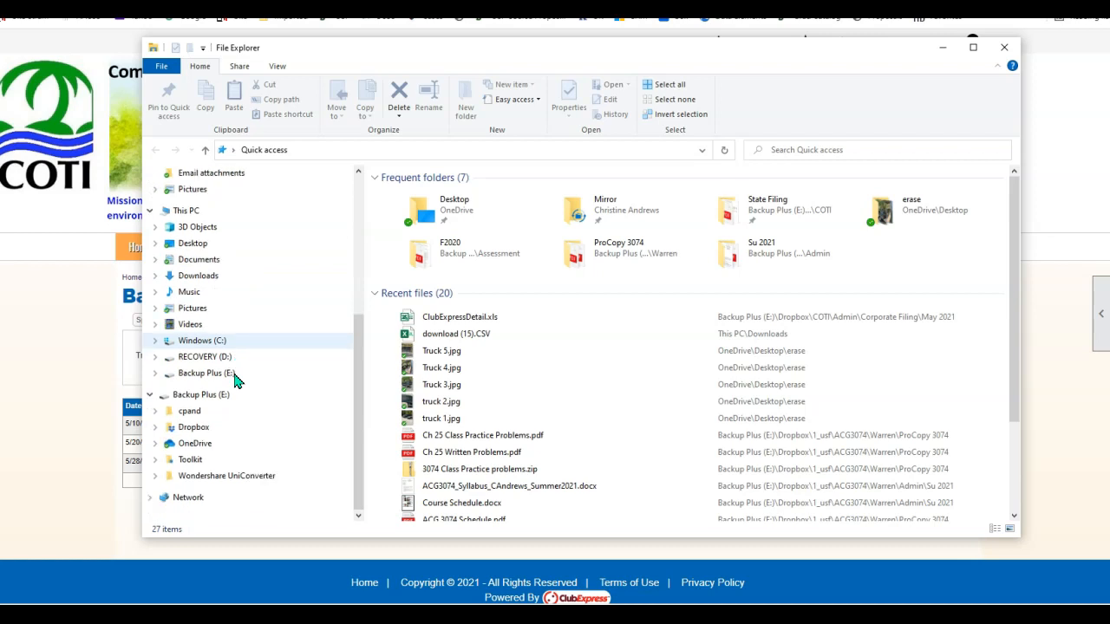
click(224, 392)
click(193, 426)
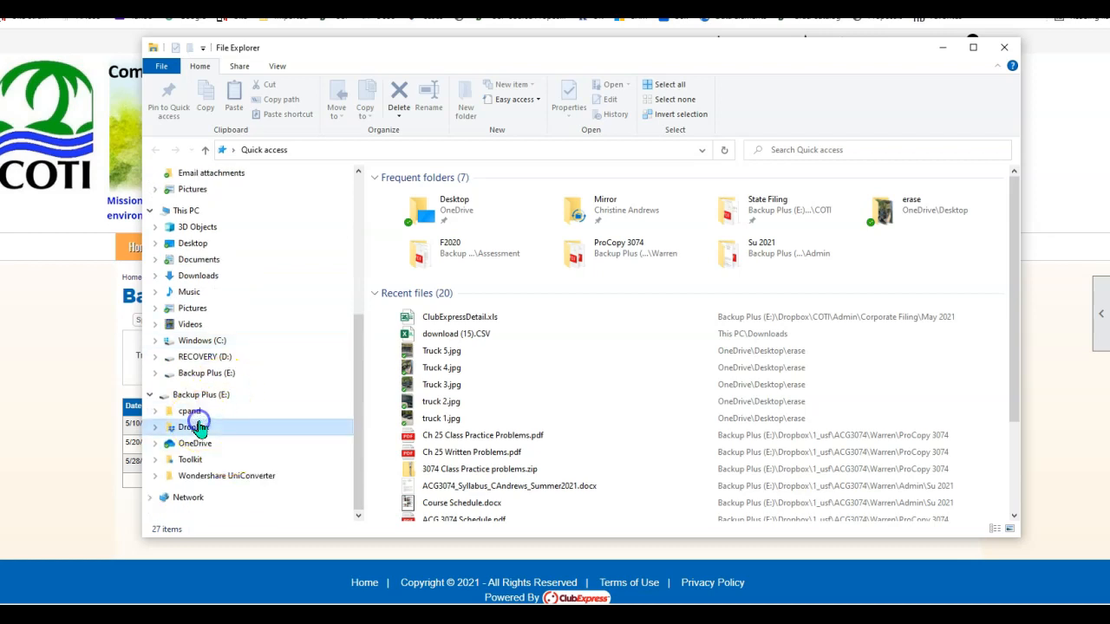
double_click(414, 236)
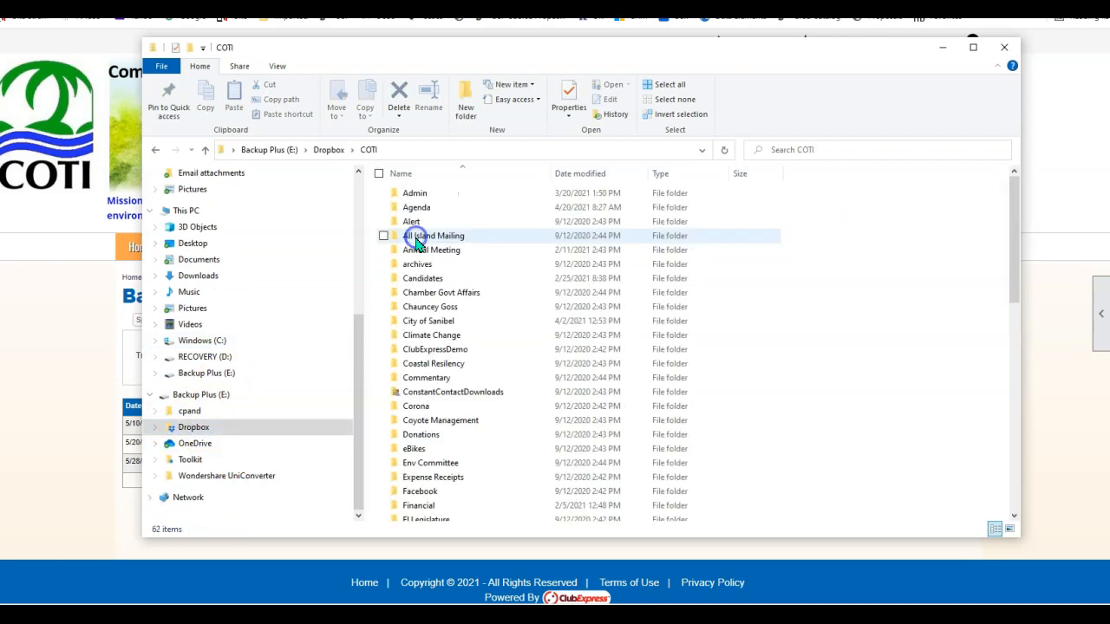
click(430, 209)
double_click(431, 214)
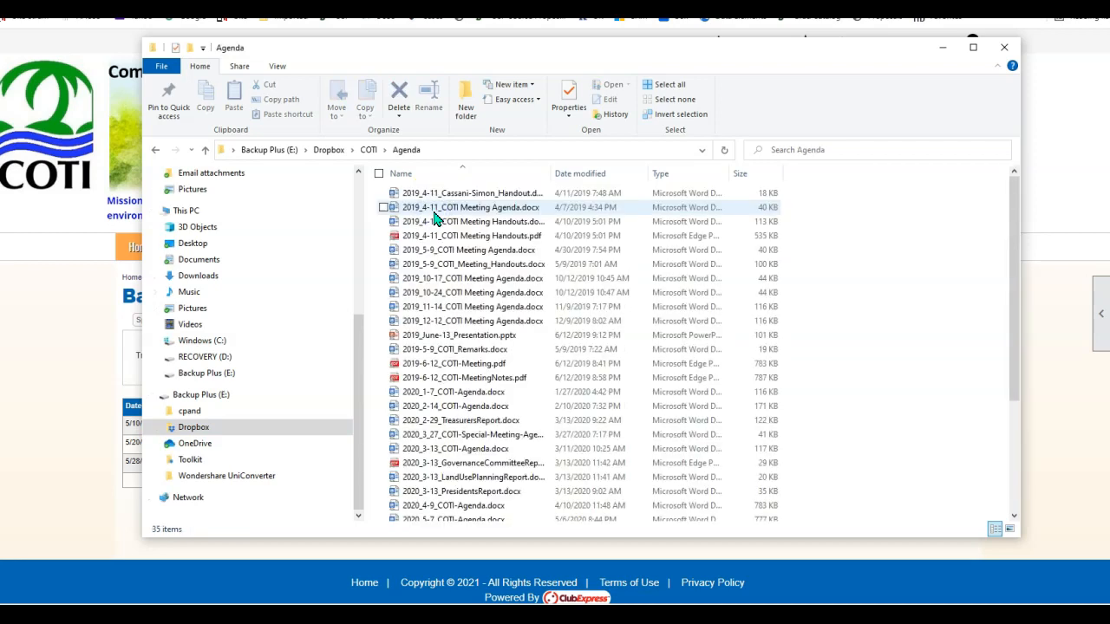
click(369, 154)
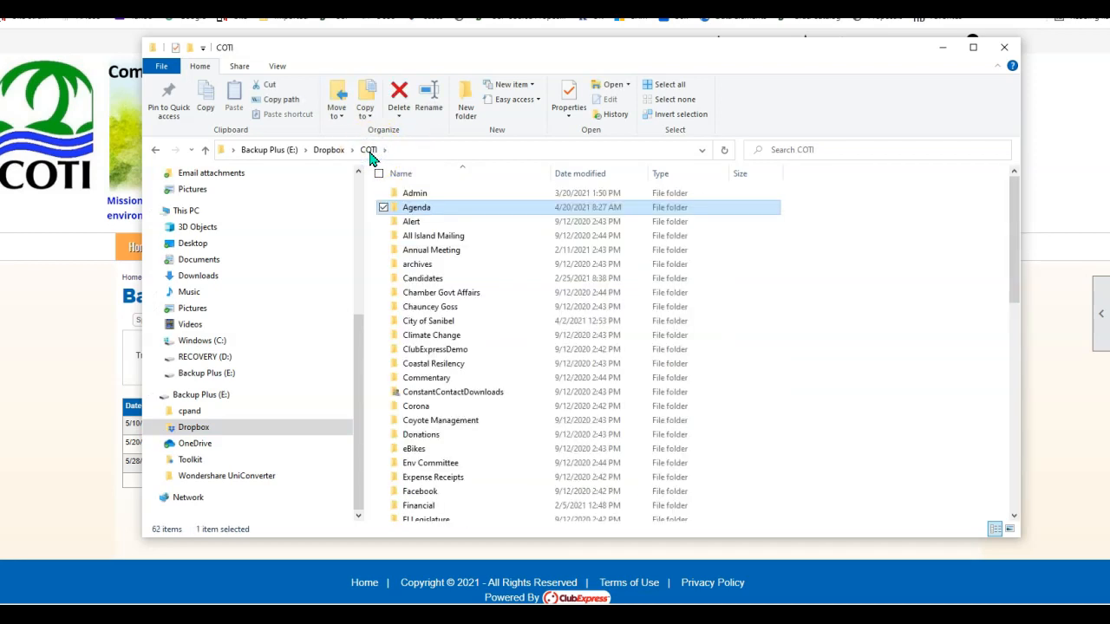
double_click(449, 193)
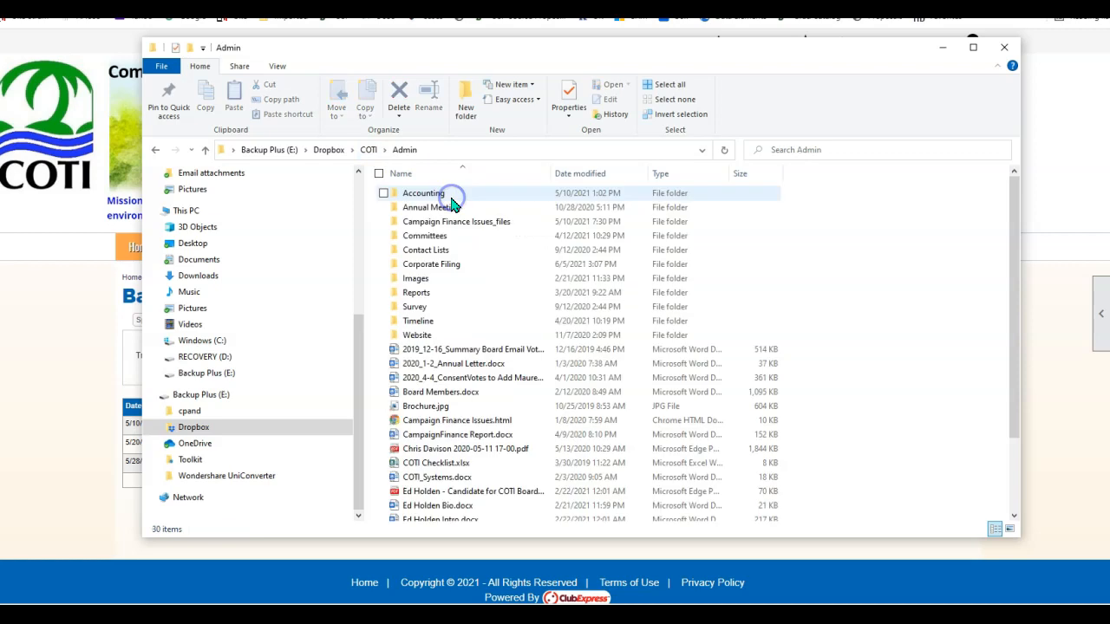
double_click(453, 264)
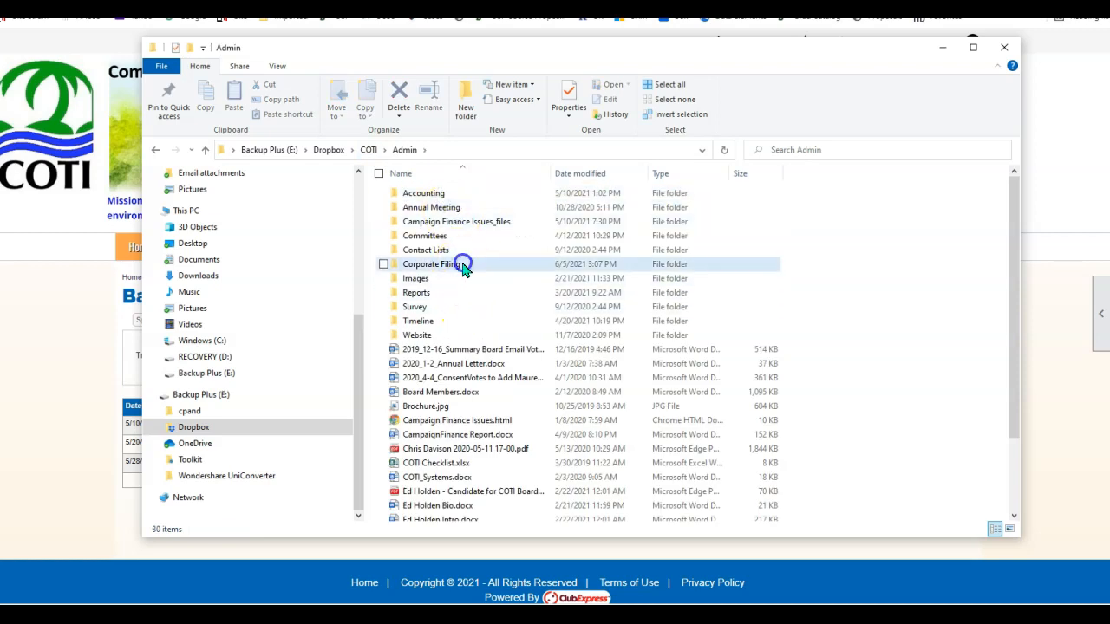
double_click(444, 193)
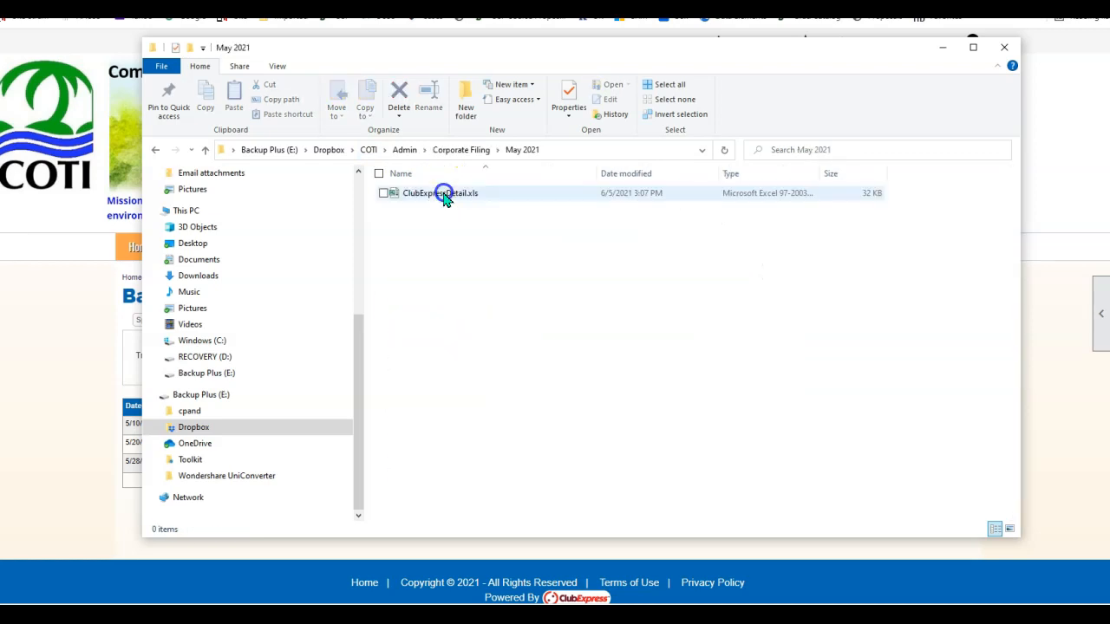
Open ClubExpressDetail.xls in Excel and bring its window onto the screen.
click(443, 193)
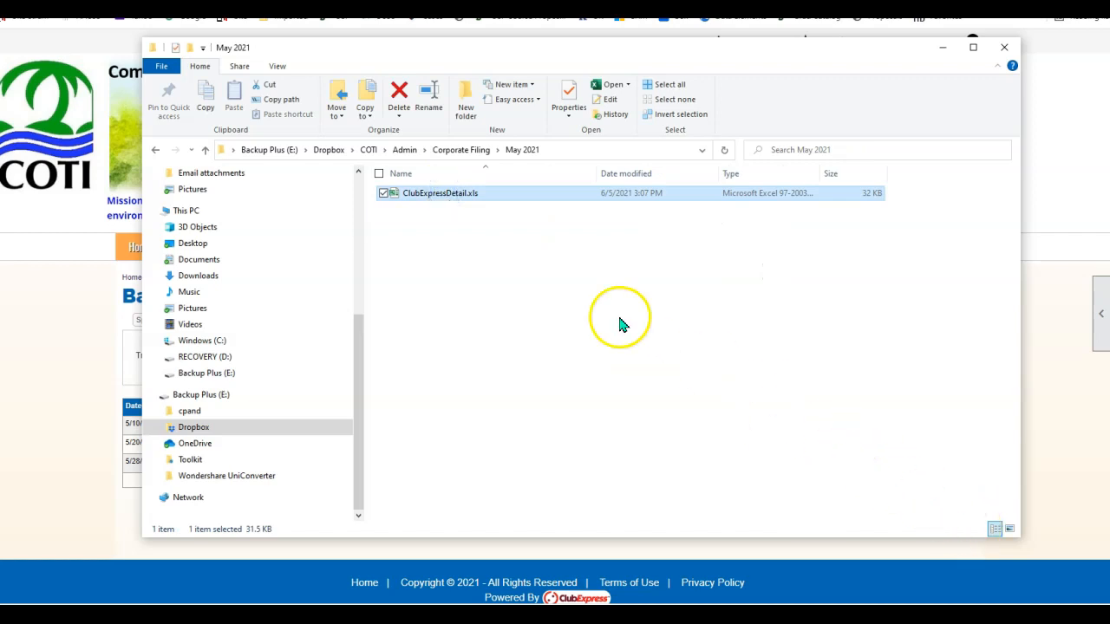
double_click(547, 196)
click(539, 336)
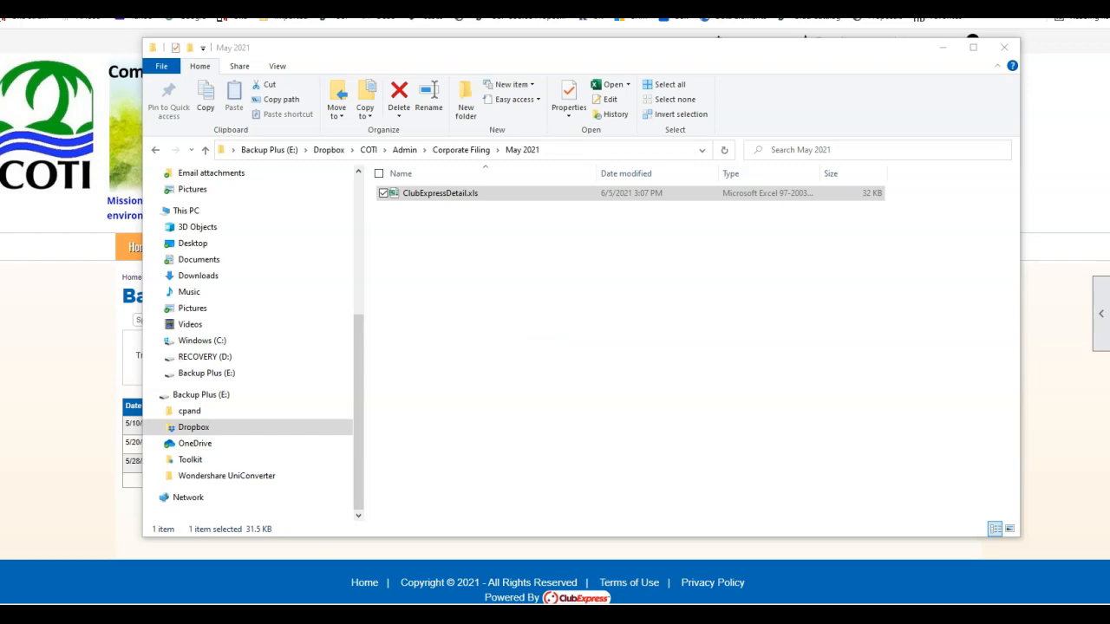
drag(0, 71, 434, 52)
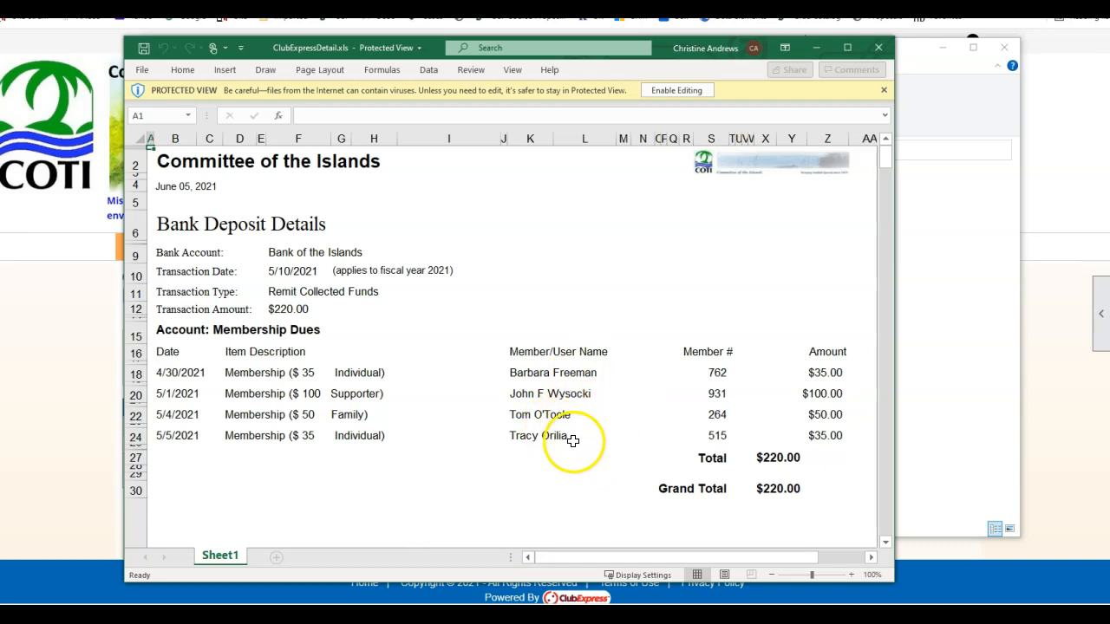
Enable editing in ClubExpressDetail.xls, review the 5/10/2021 deposit details, and collapse the ribbon.
click(672, 91)
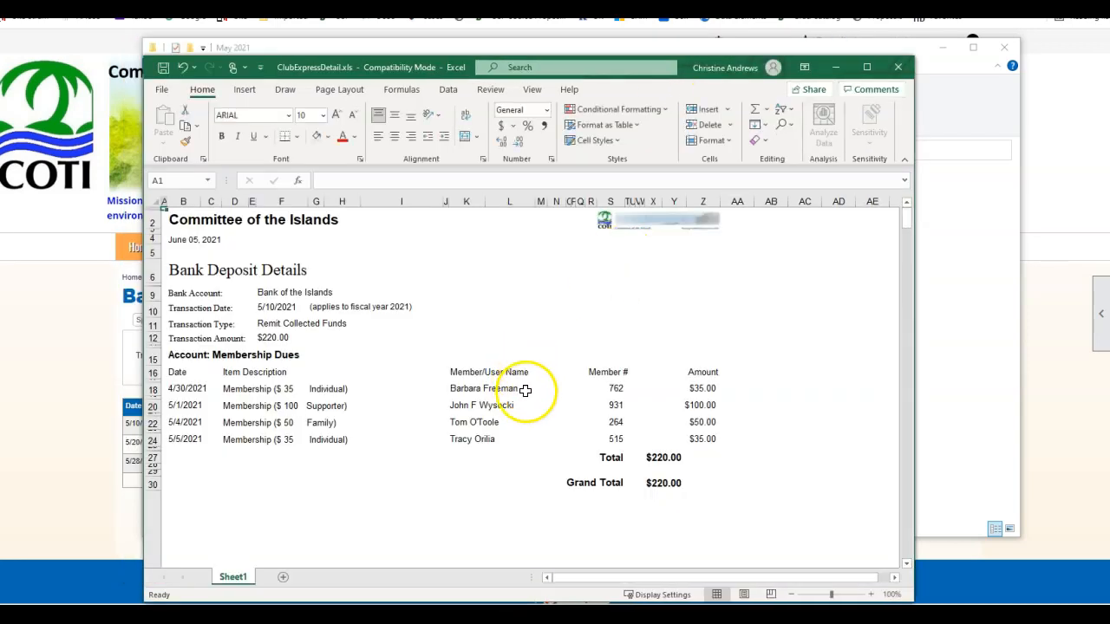
drag(454, 55, 453, 198)
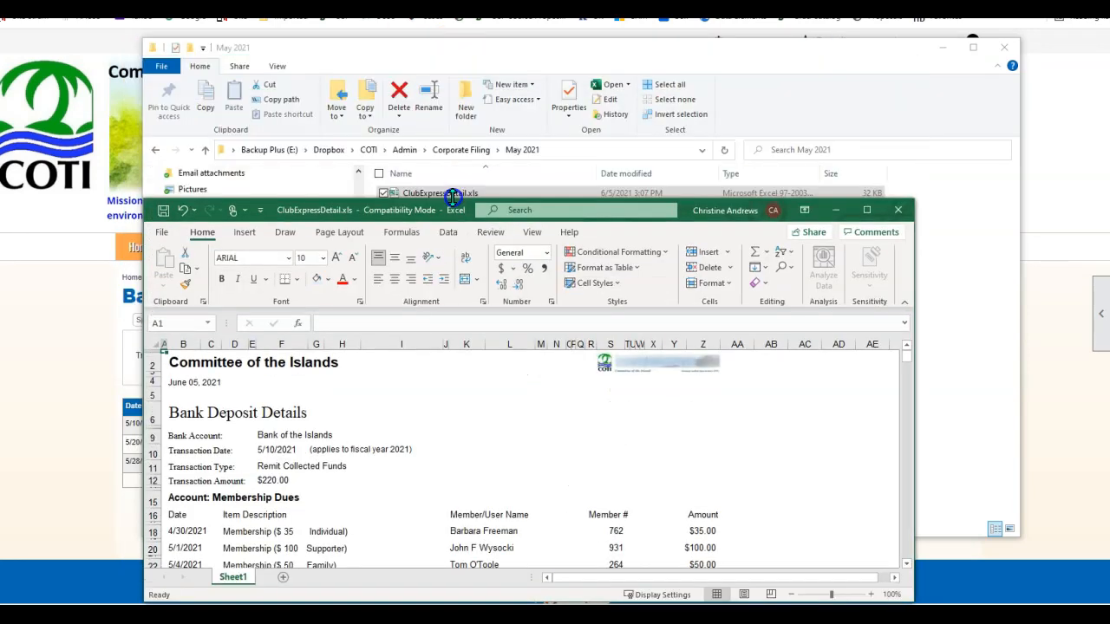
scroll(431, 461, down, 4)
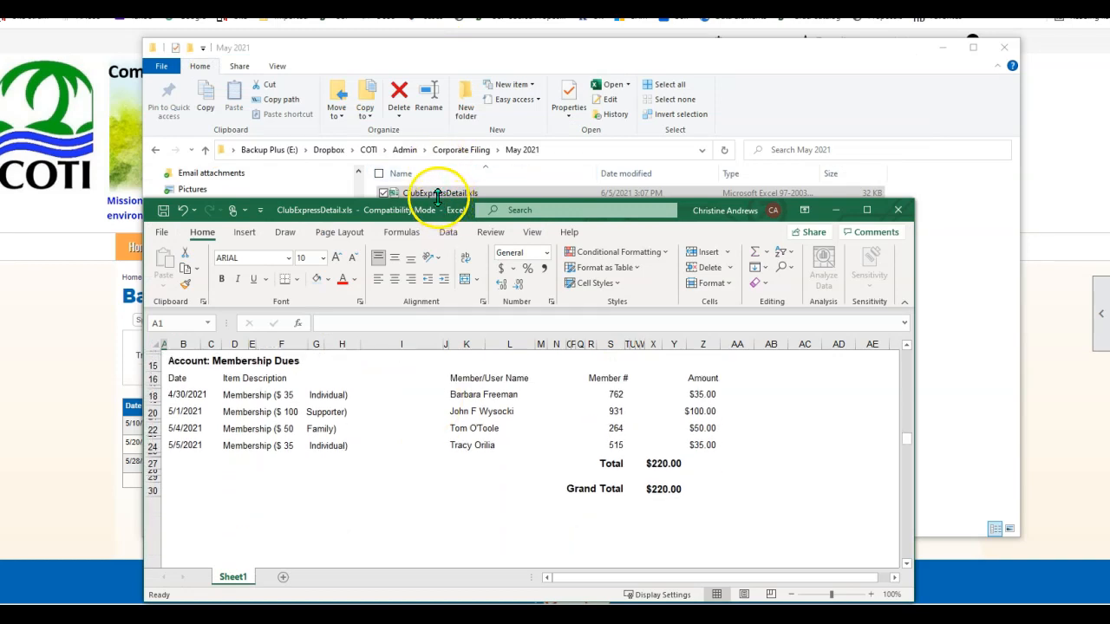
scroll(422, 428, up, 3)
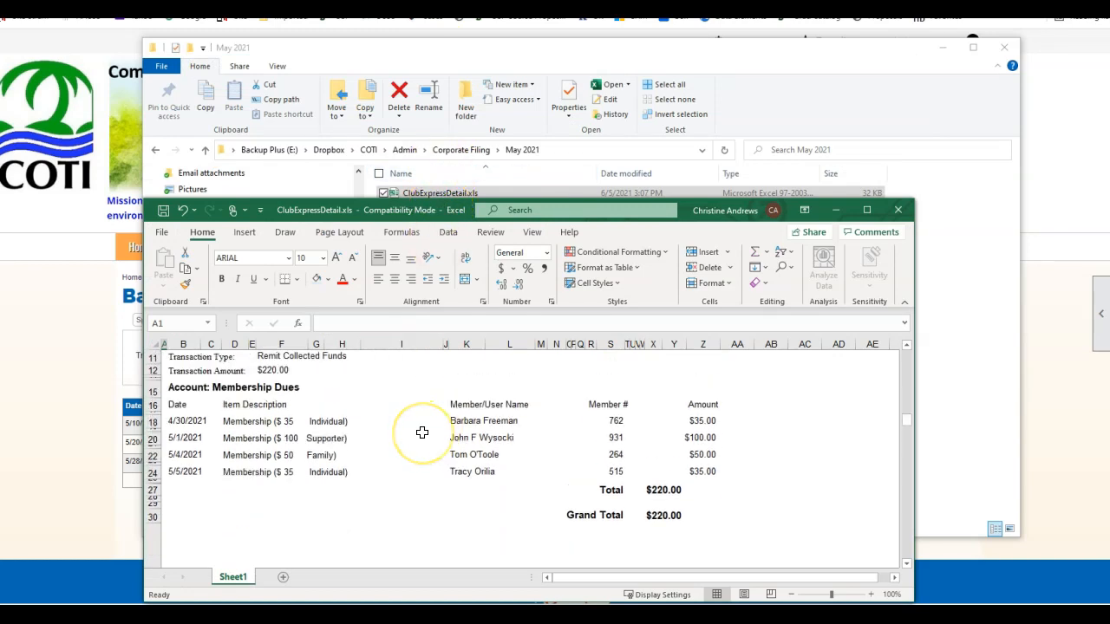
scroll(421, 431, up, 1)
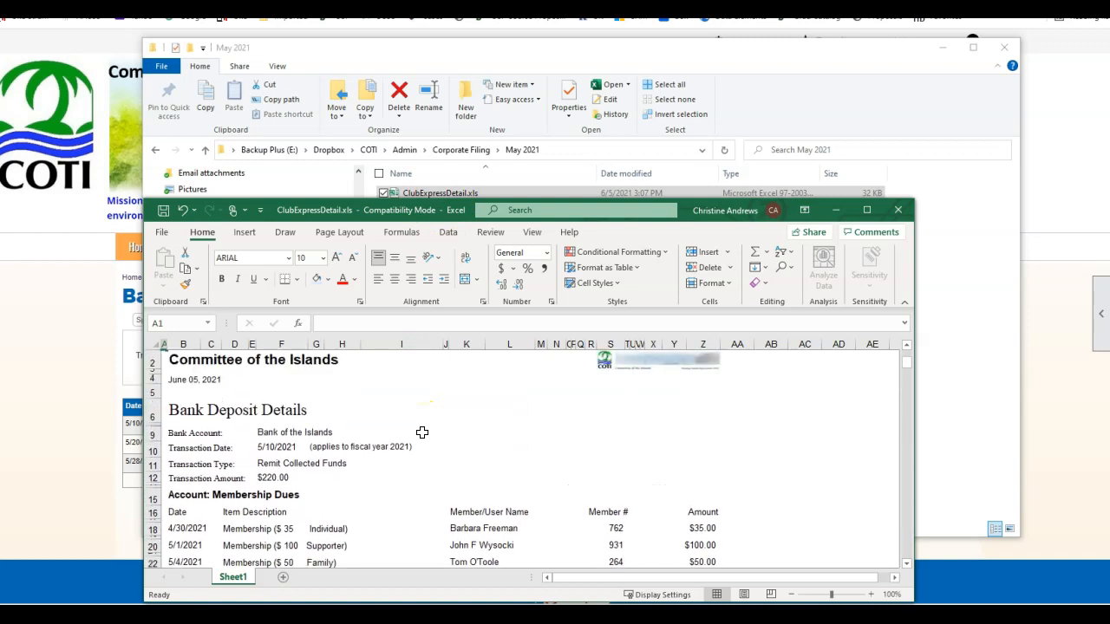
click(289, 449)
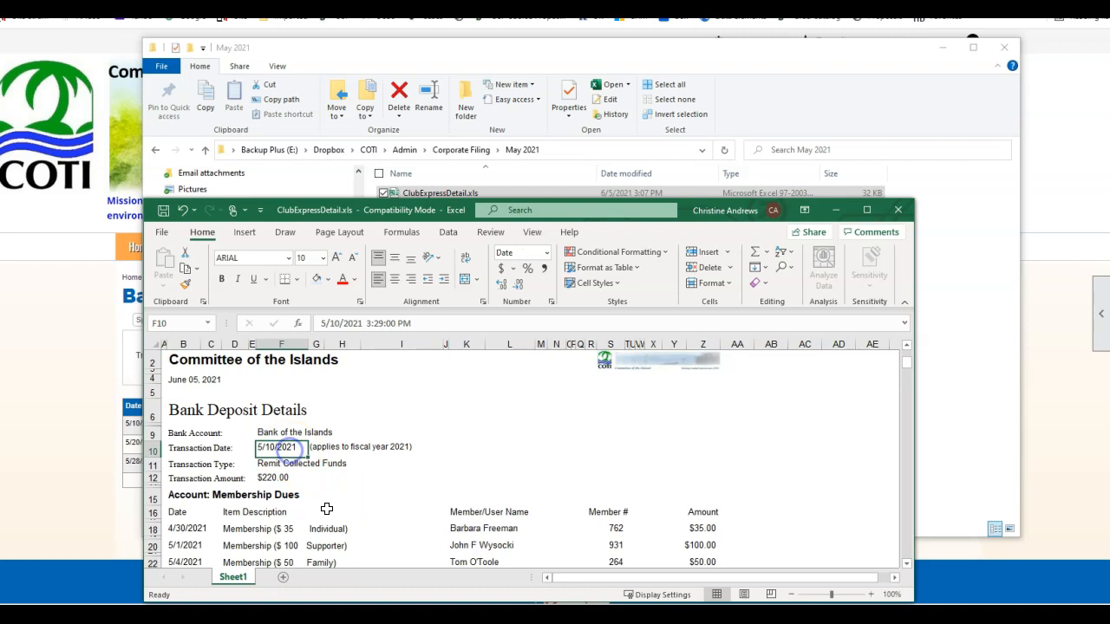
scroll(376, 498, down, 3)
scroll(378, 499, up, 1)
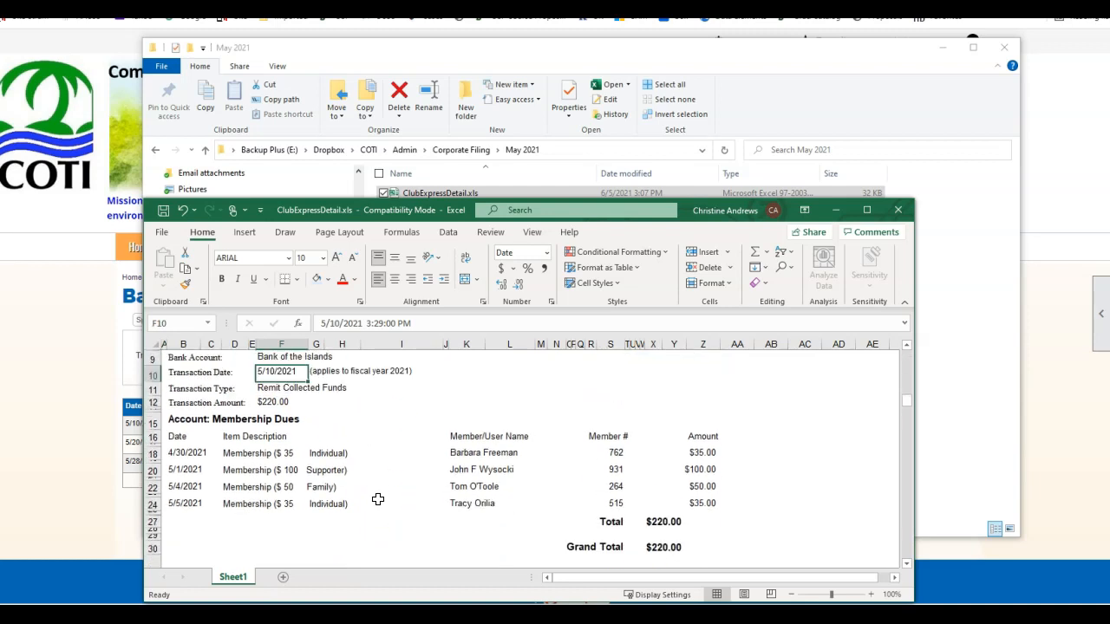
click(904, 301)
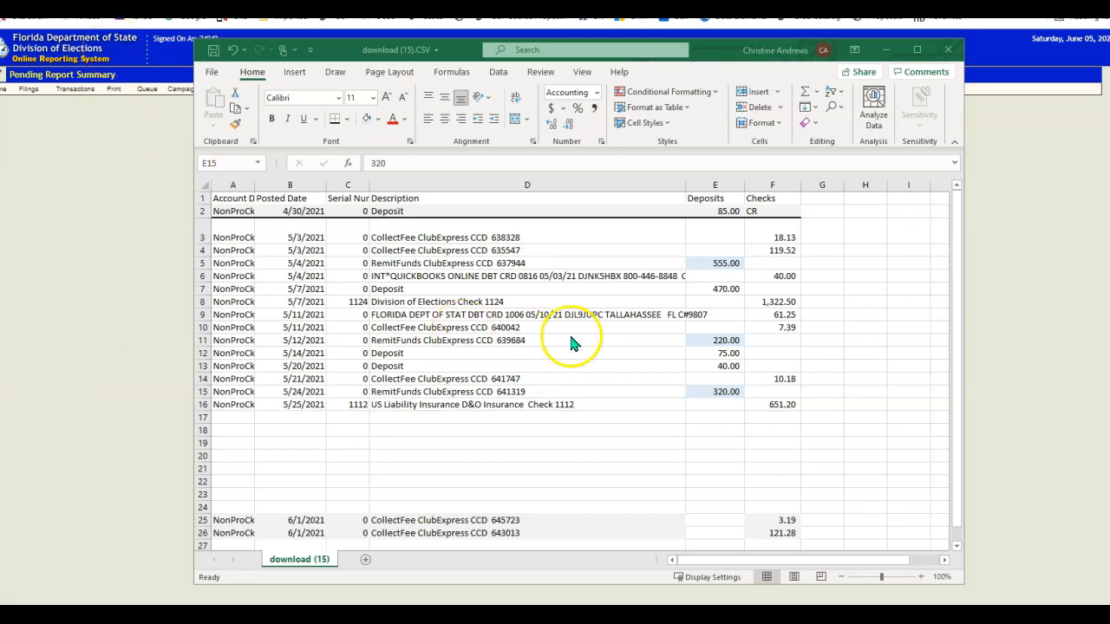
Bring the download (15).CSV workbook to the front and raise its window to show rows through 27.
drag(709, 52, 624, 300)
drag(646, 193, 668, 113)
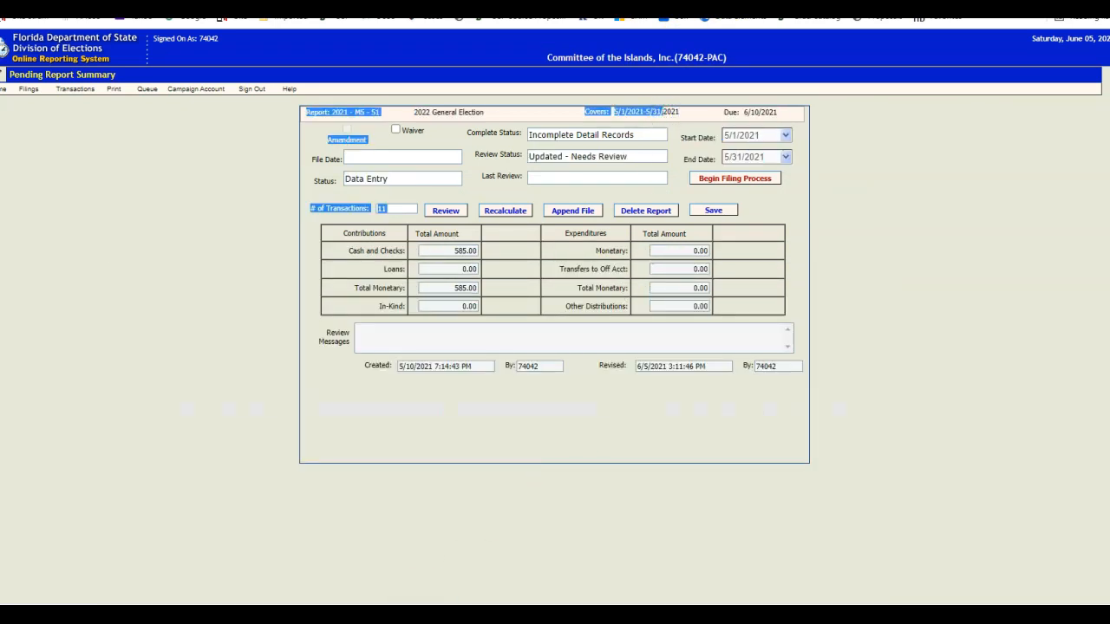
click(301, 617)
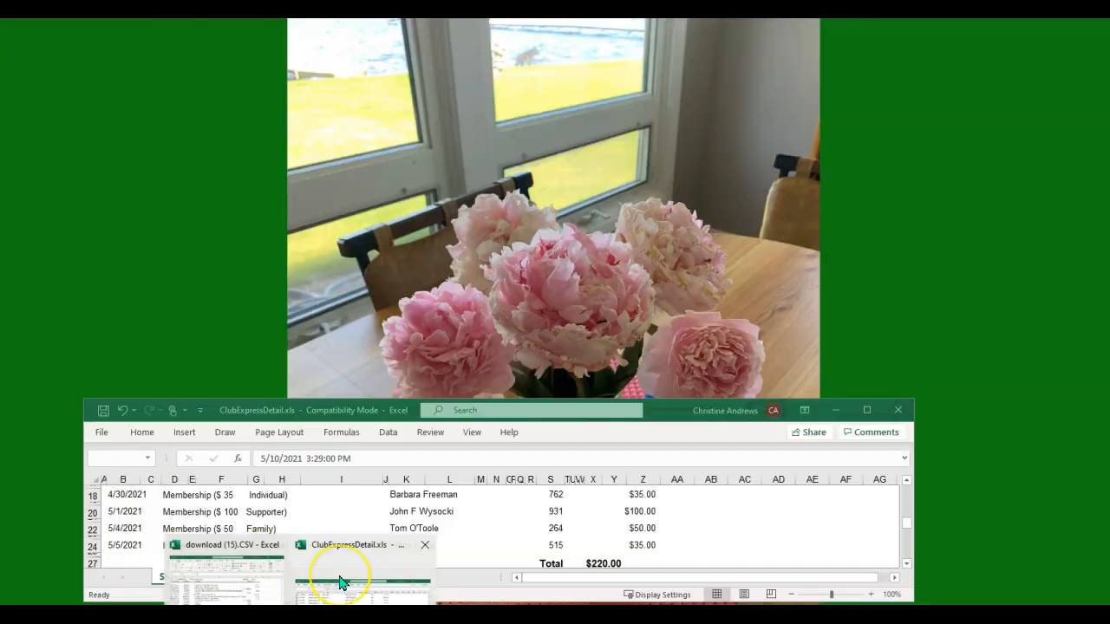
click(239, 578)
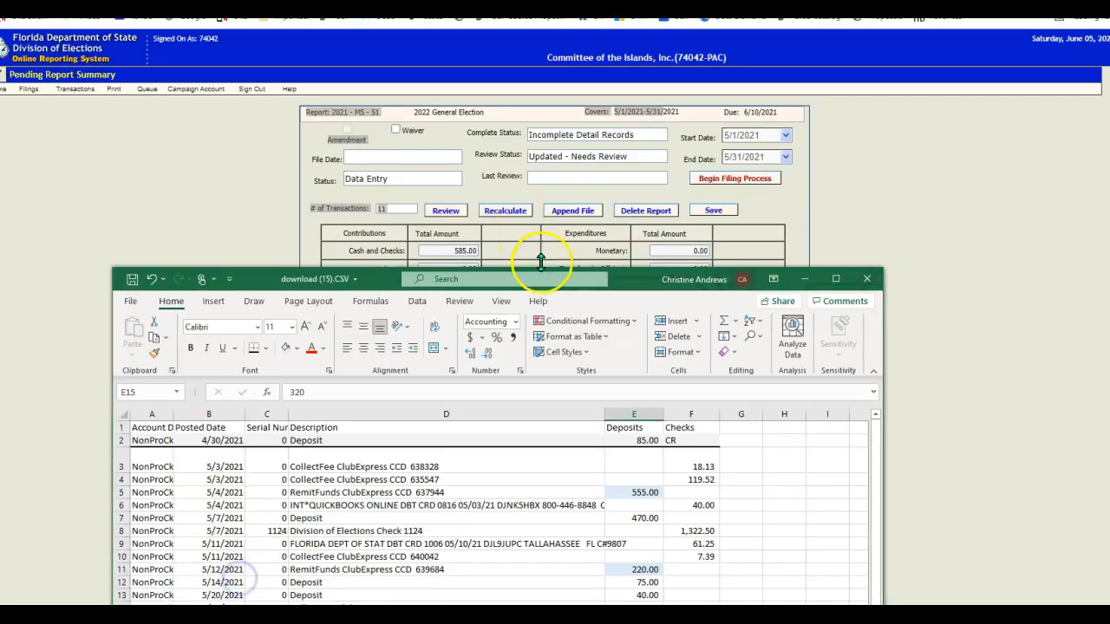
drag(626, 280, 642, 31)
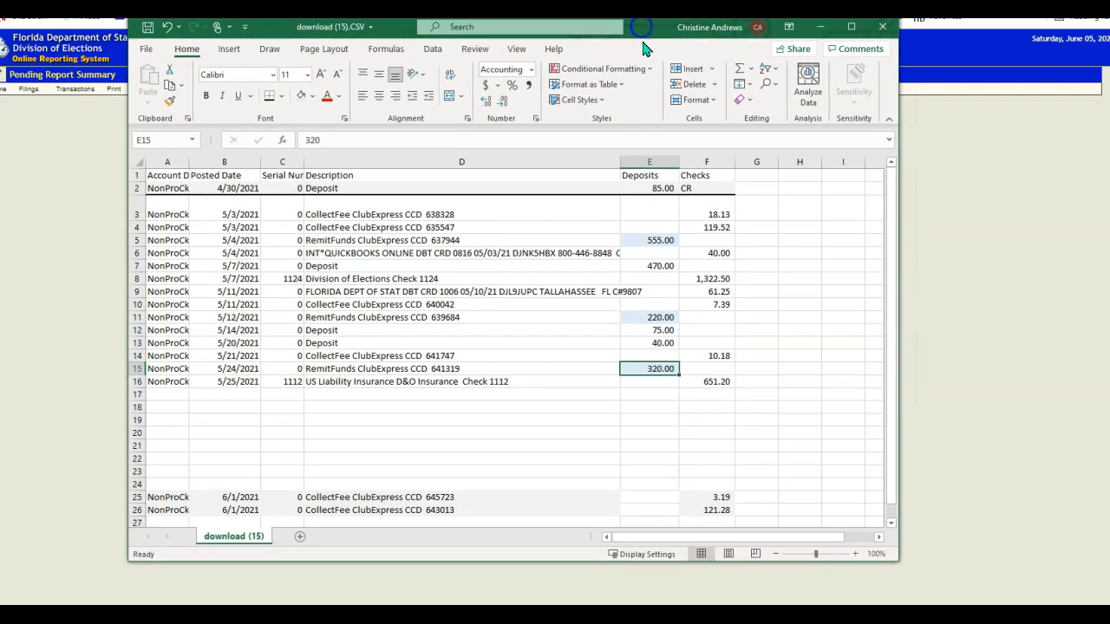
Enter a right-aligned 'Checks Deposited' label in D19.
click(580, 419)
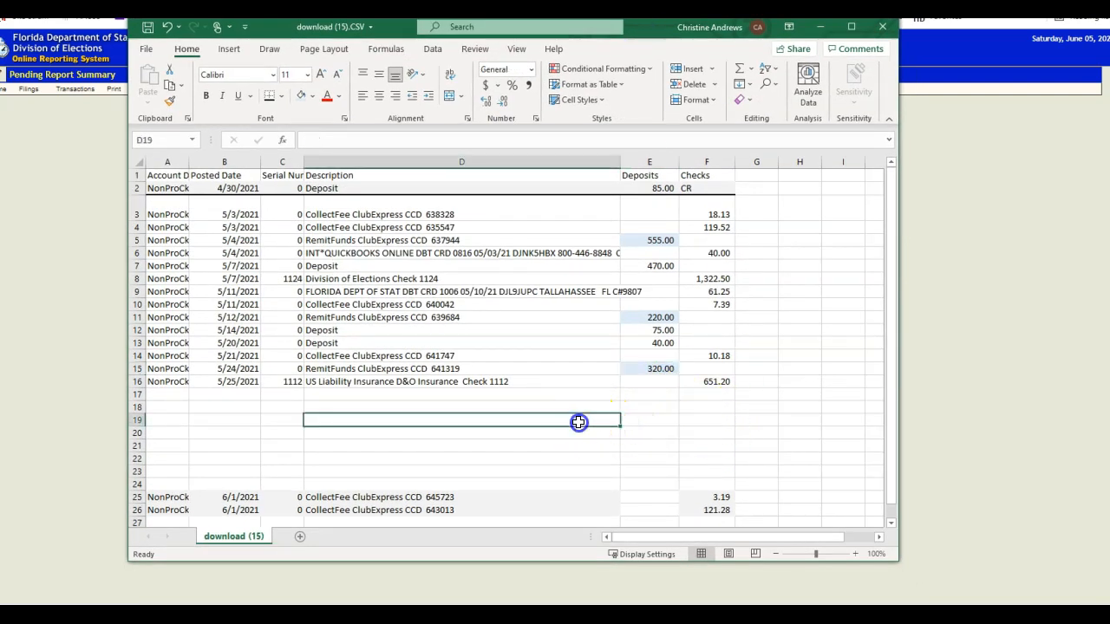
text(Checks Deposit)
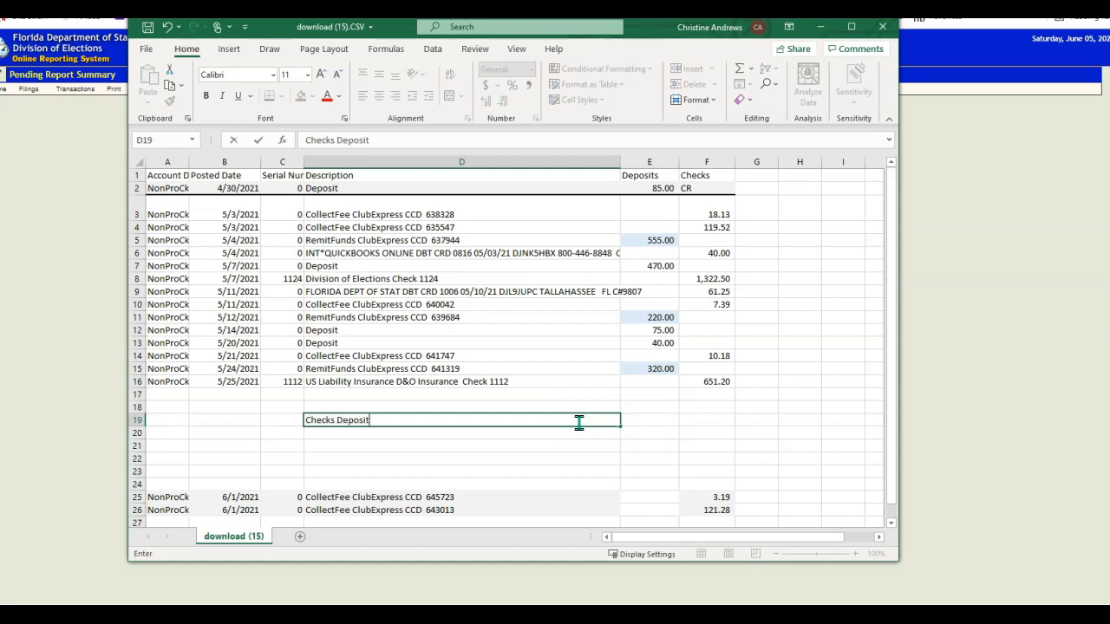
drag(579, 422, 579, 451)
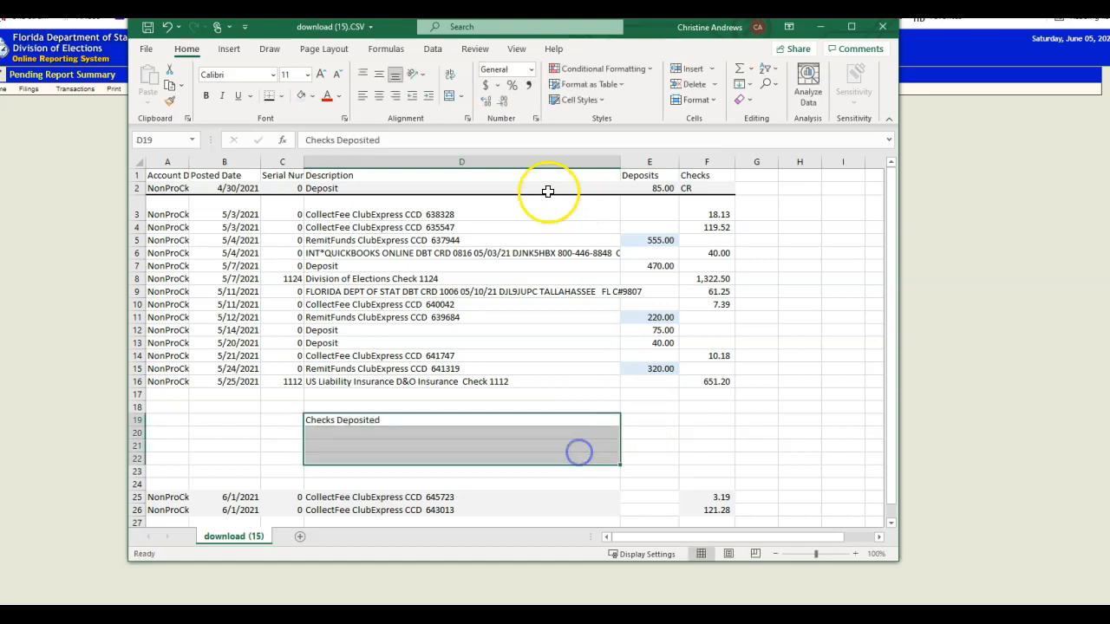
click(395, 95)
Enter =E7+E12+E13 in E19, giving a 585.00 total.
click(653, 420)
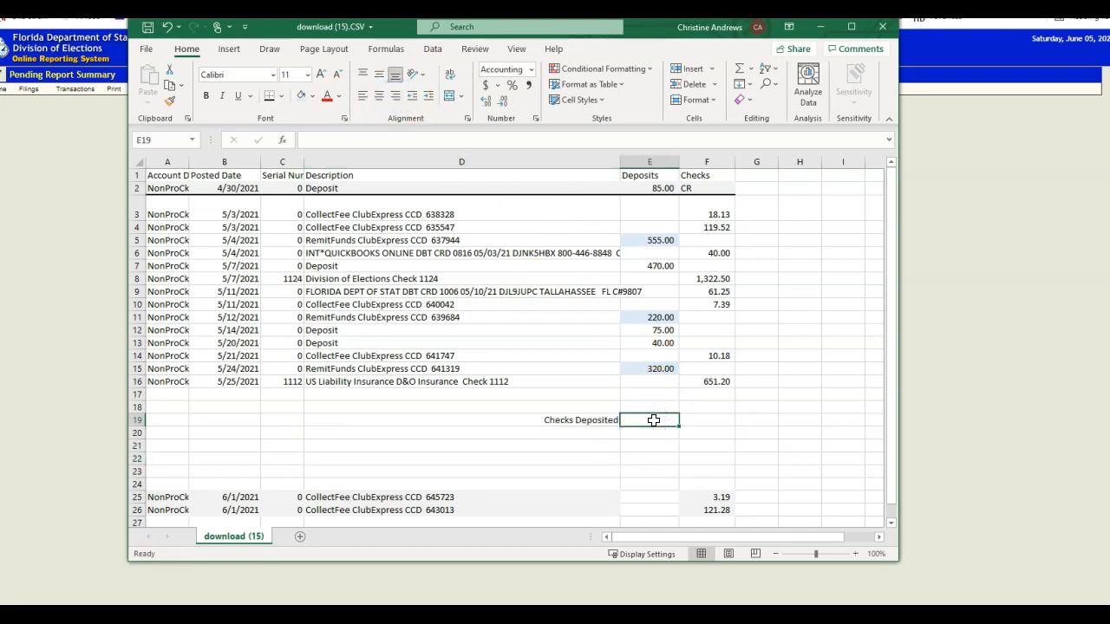
text(=)
click(651, 265)
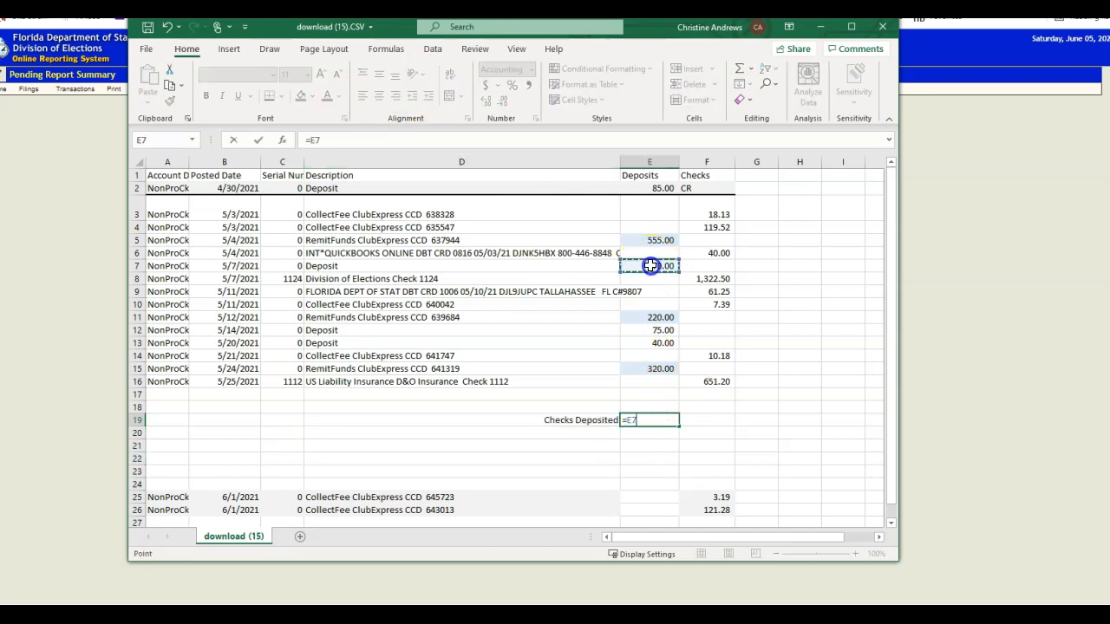
text(+)
click(652, 329)
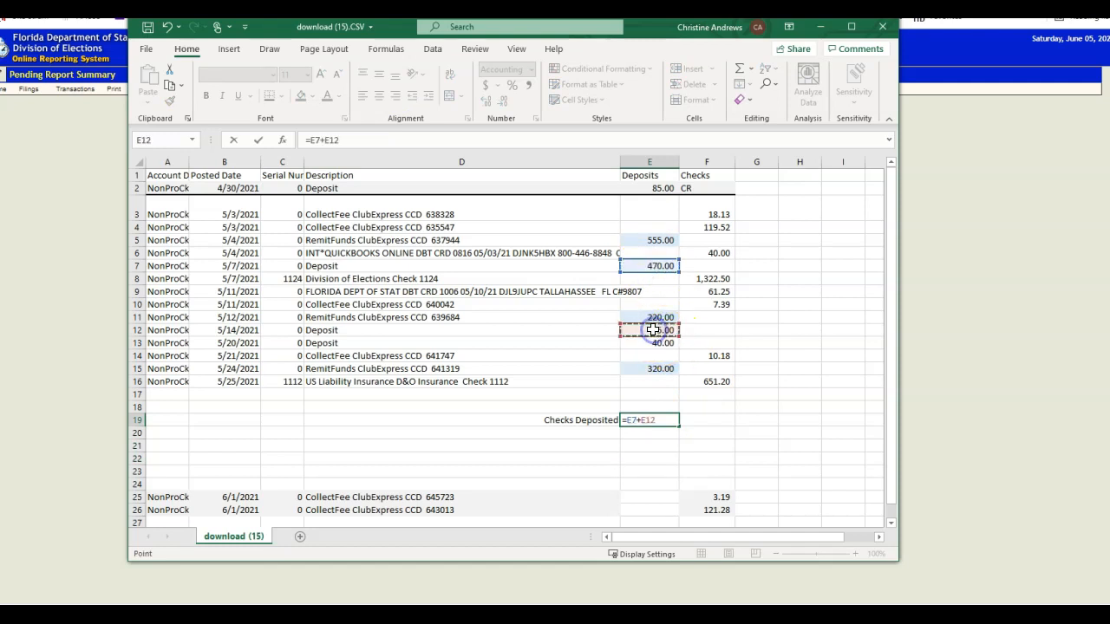
text(+)
click(652, 342)
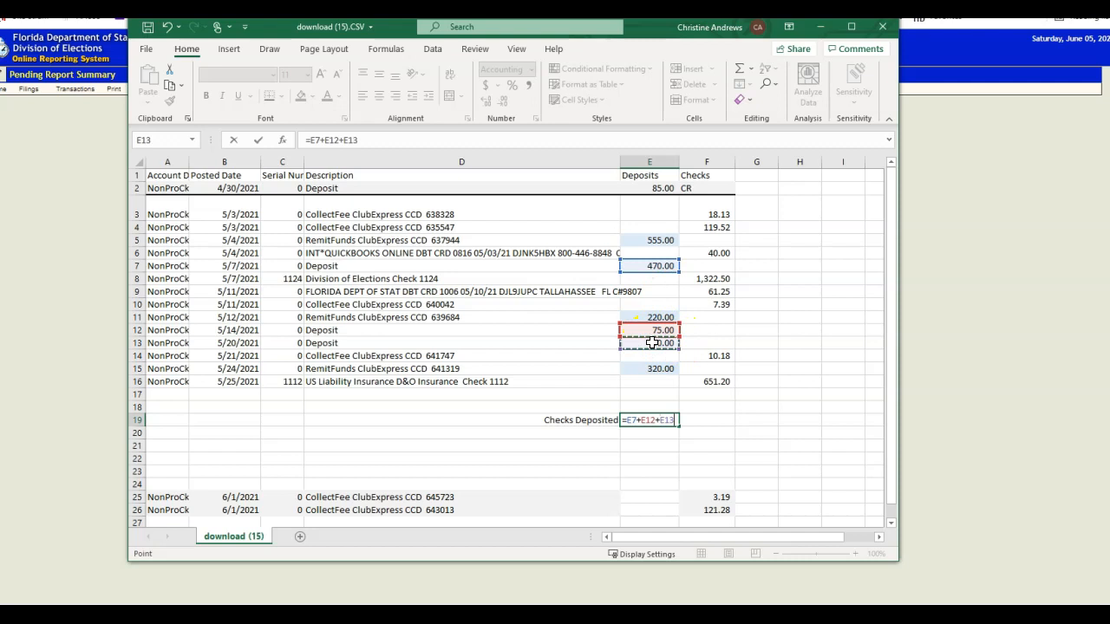
key(Return)
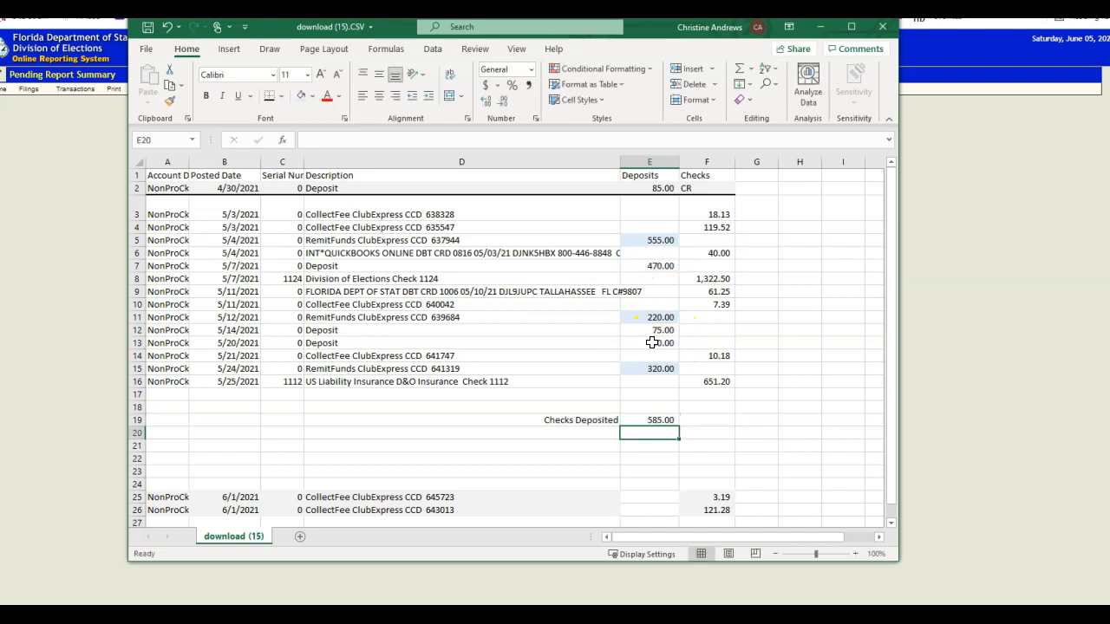
click(651, 421)
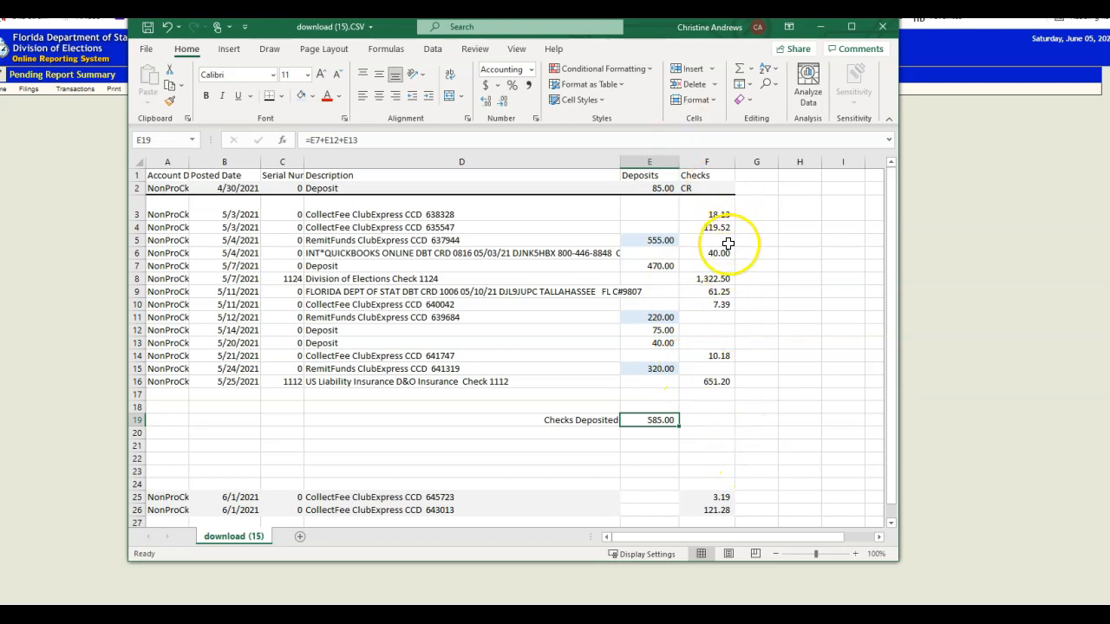
Review ClubExpress's Bank Account Activity remittances, then return to the Pending Report Summary.
drag(651, 40, 0, 165)
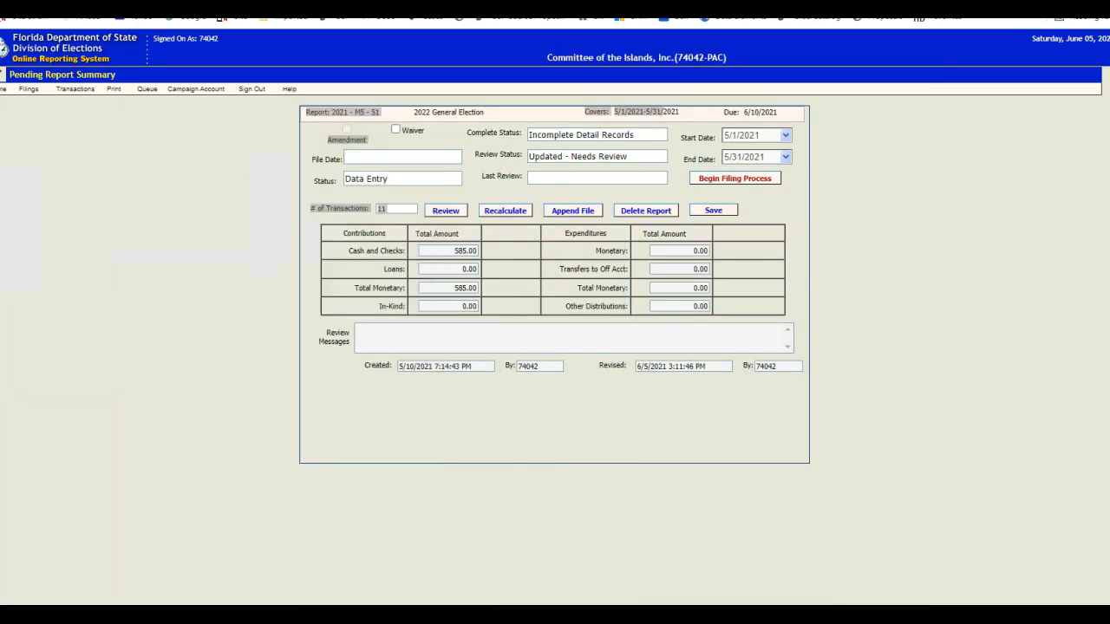
click(944, 286)
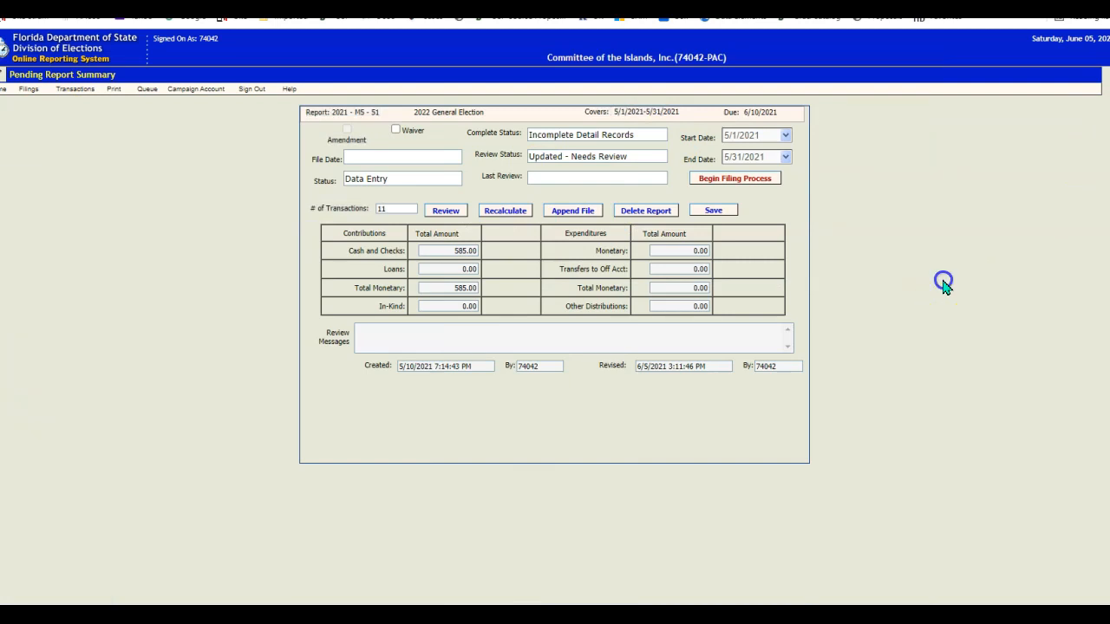
click(799, 101)
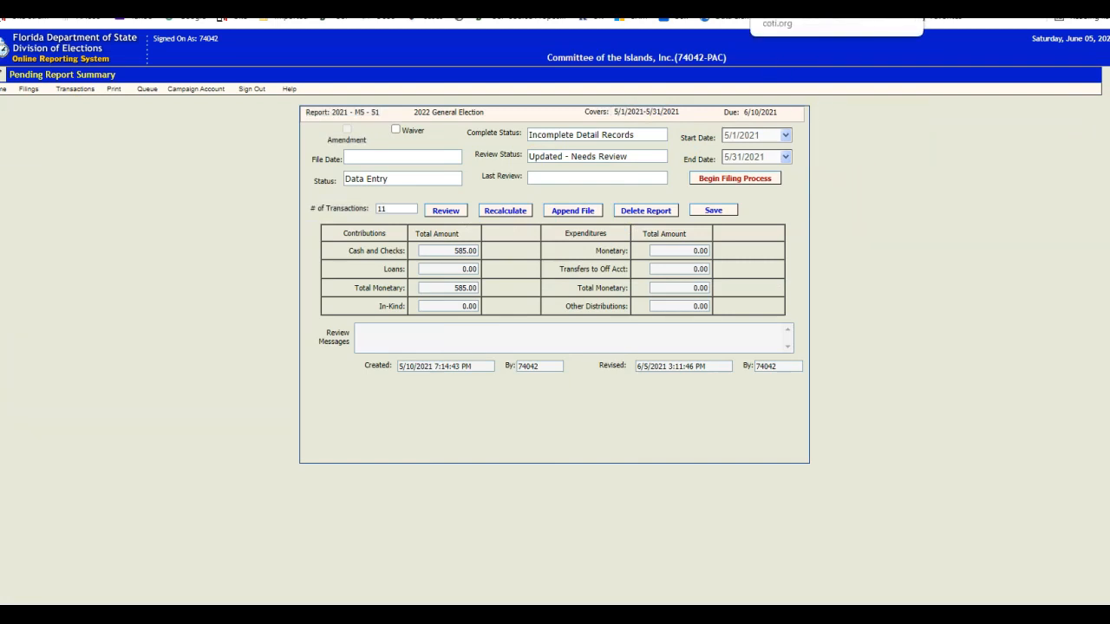
click(802, 7)
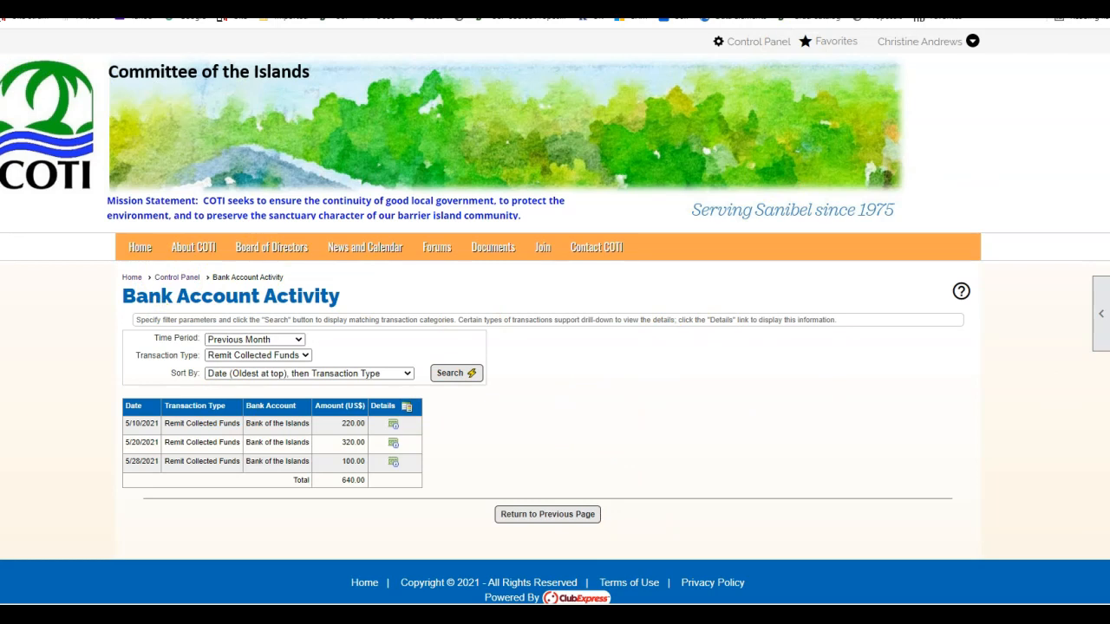
click(607, 6)
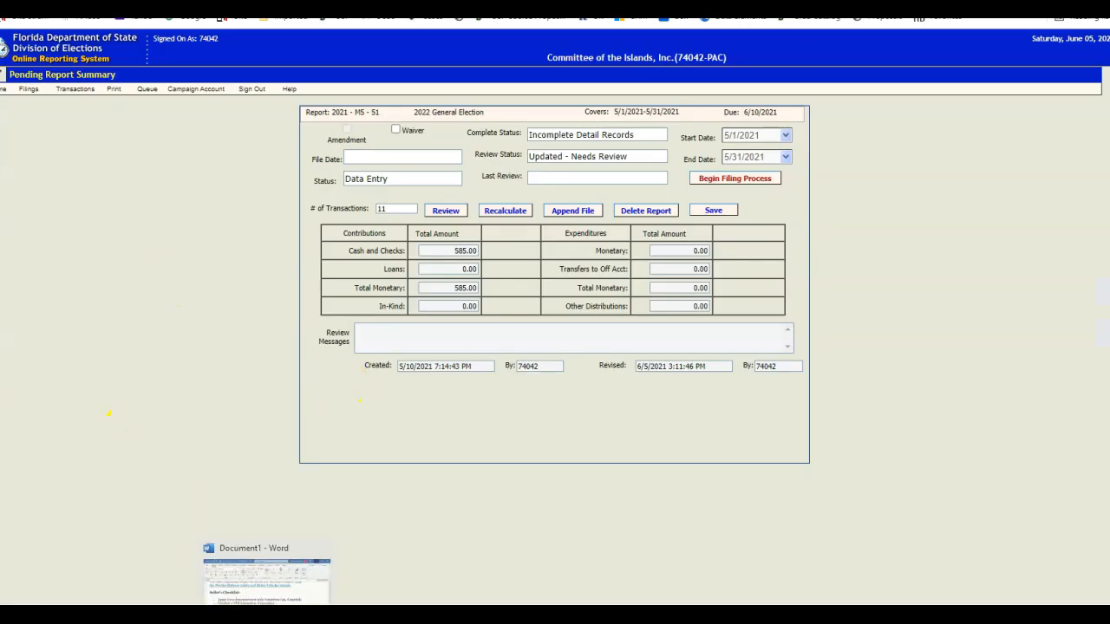
Place the elections report page at upper left and the ClubExpressDetail.xls sheet at lower right, report in front.
mouse_move(301, 617)
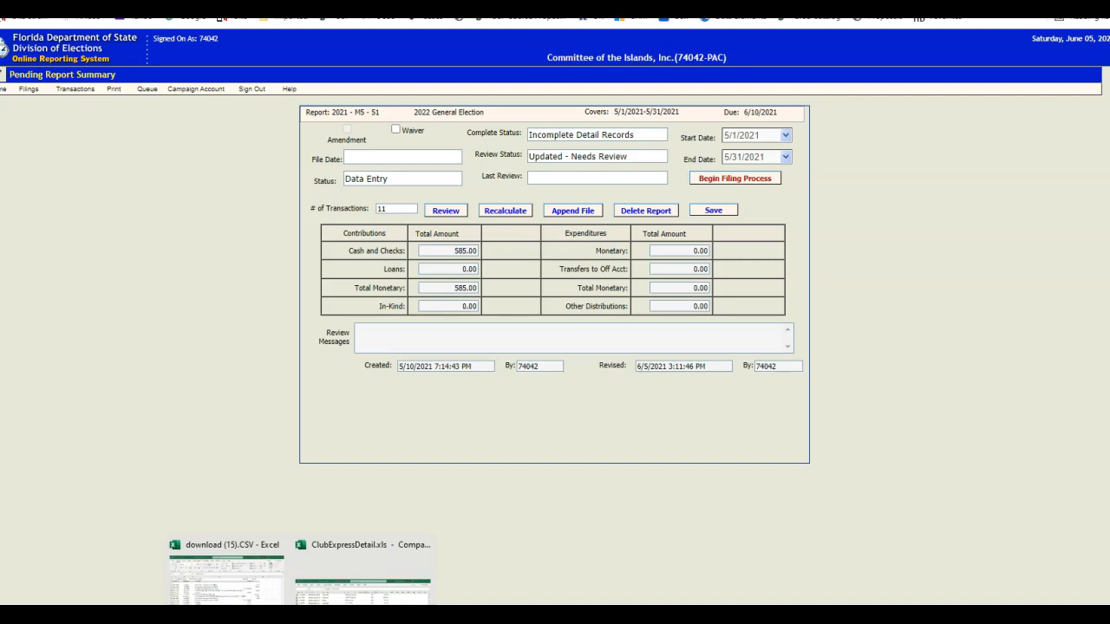
click(362, 568)
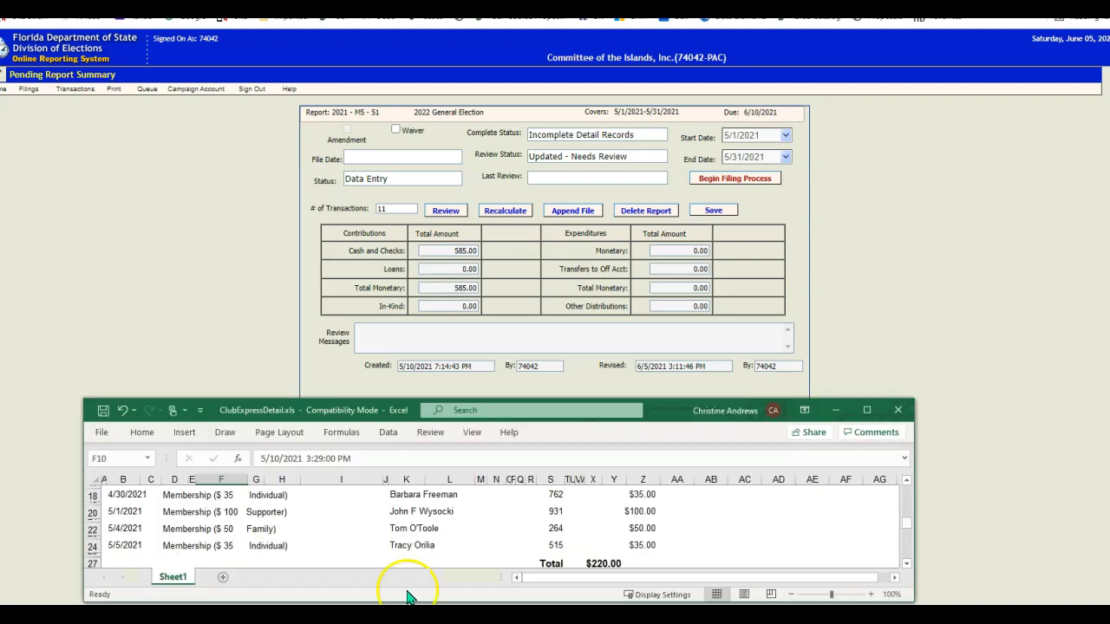
drag(663, 410, 716, 413)
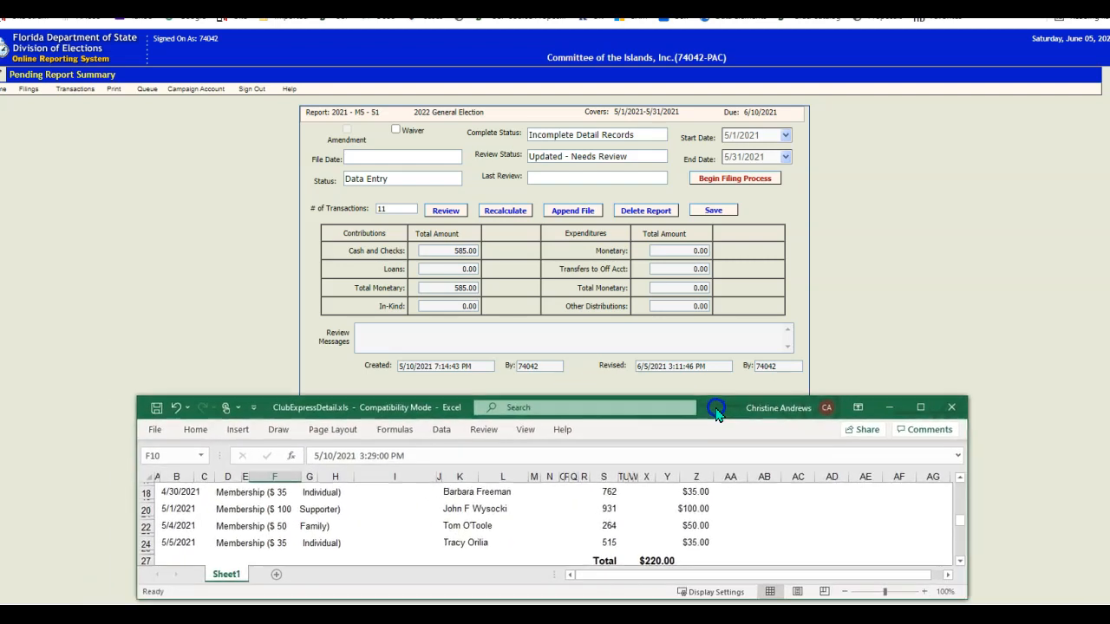
click(988, 208)
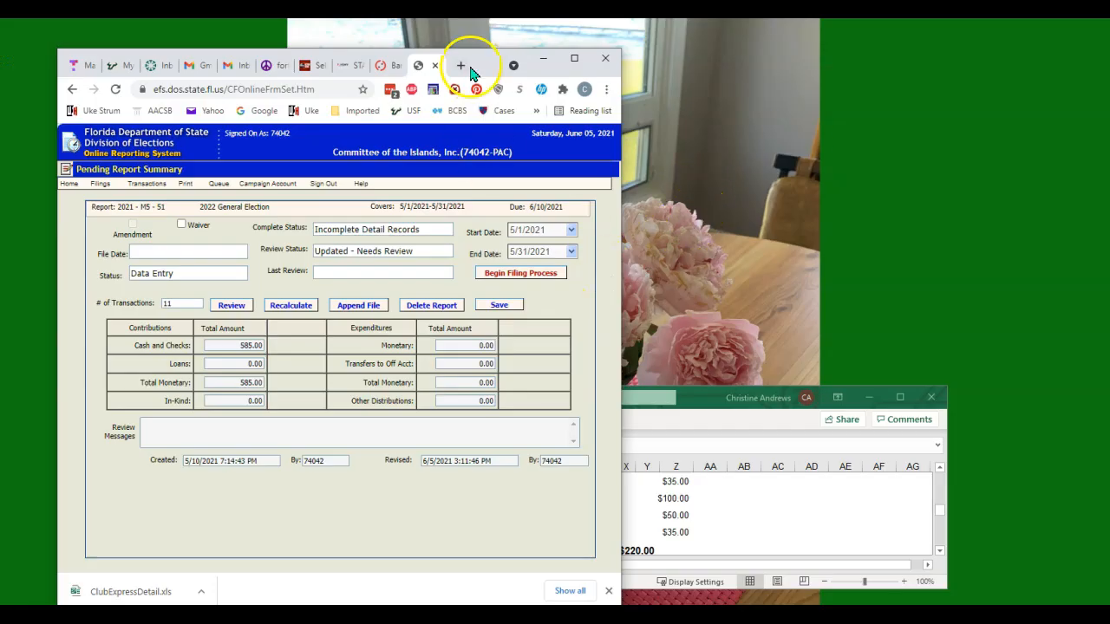
drag(495, 55, 490, 0)
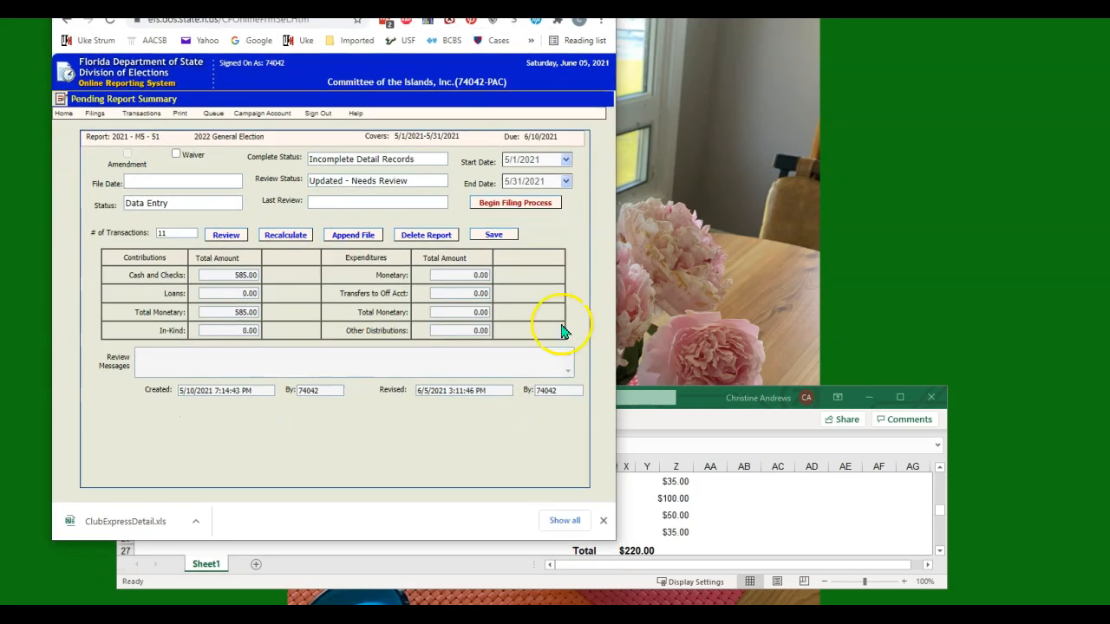
drag(699, 400, 956, 423)
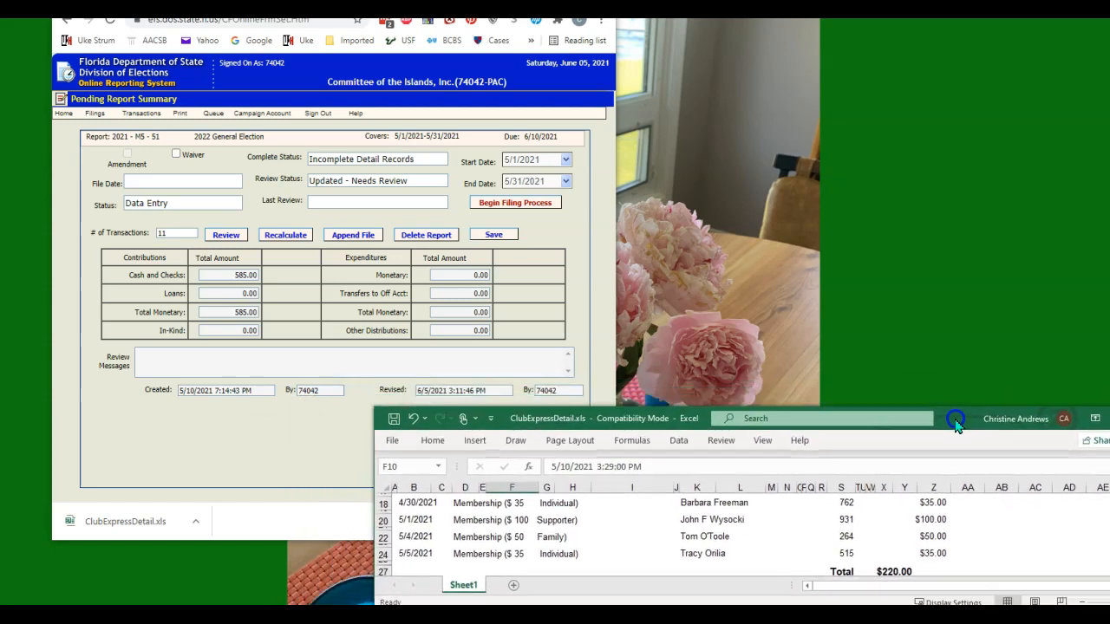
click(280, 452)
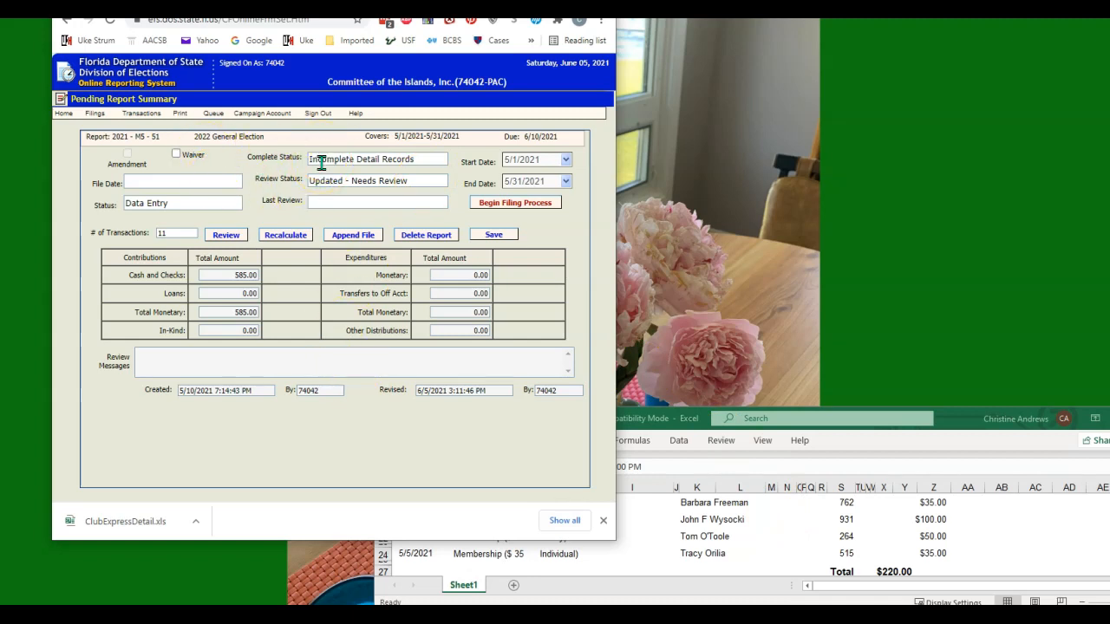
Start a new contribution record from the pending contributions list and pick its date.
click(145, 114)
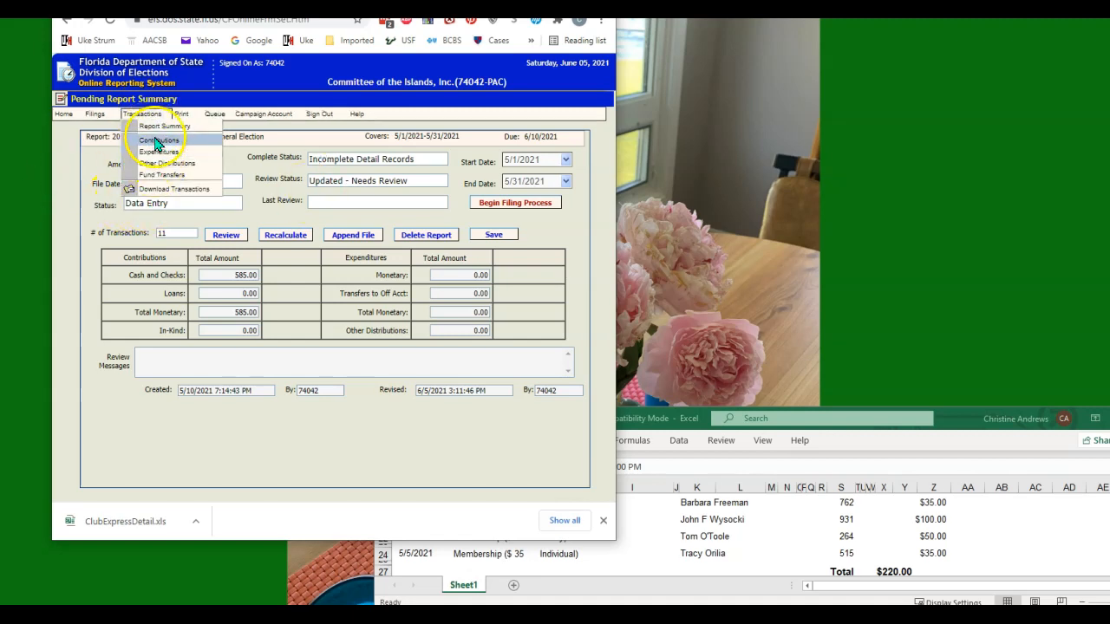
click(158, 140)
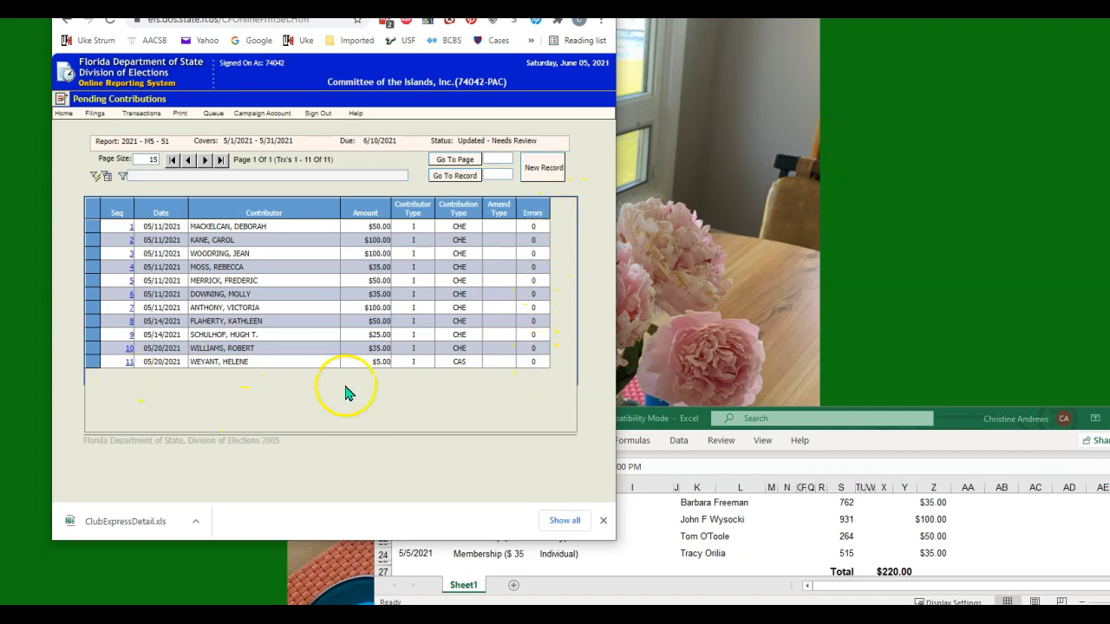
click(544, 166)
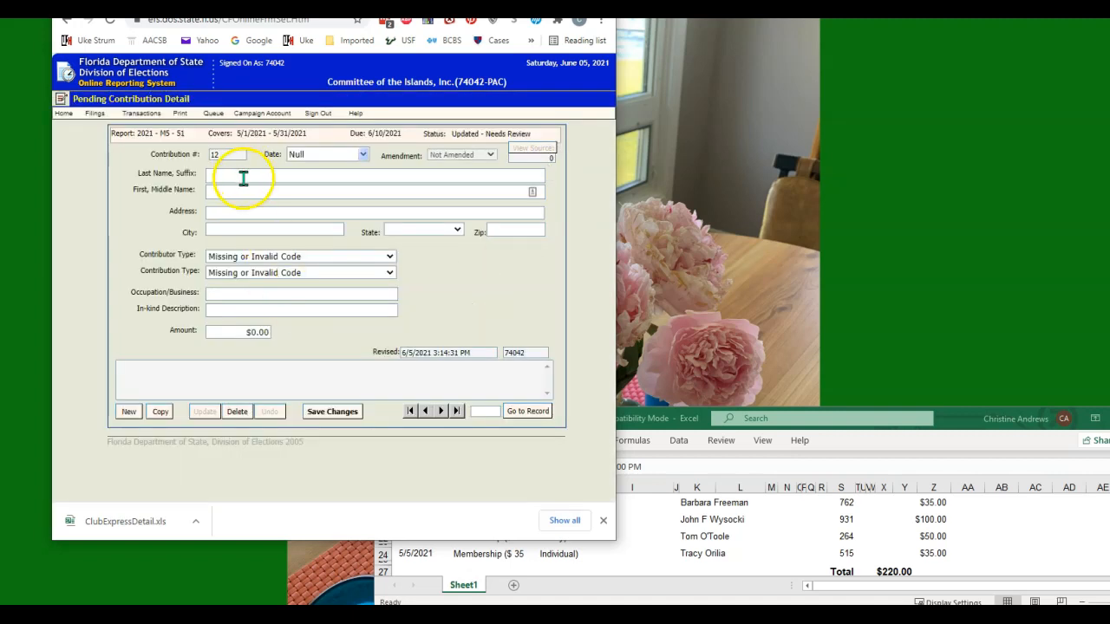
click(319, 160)
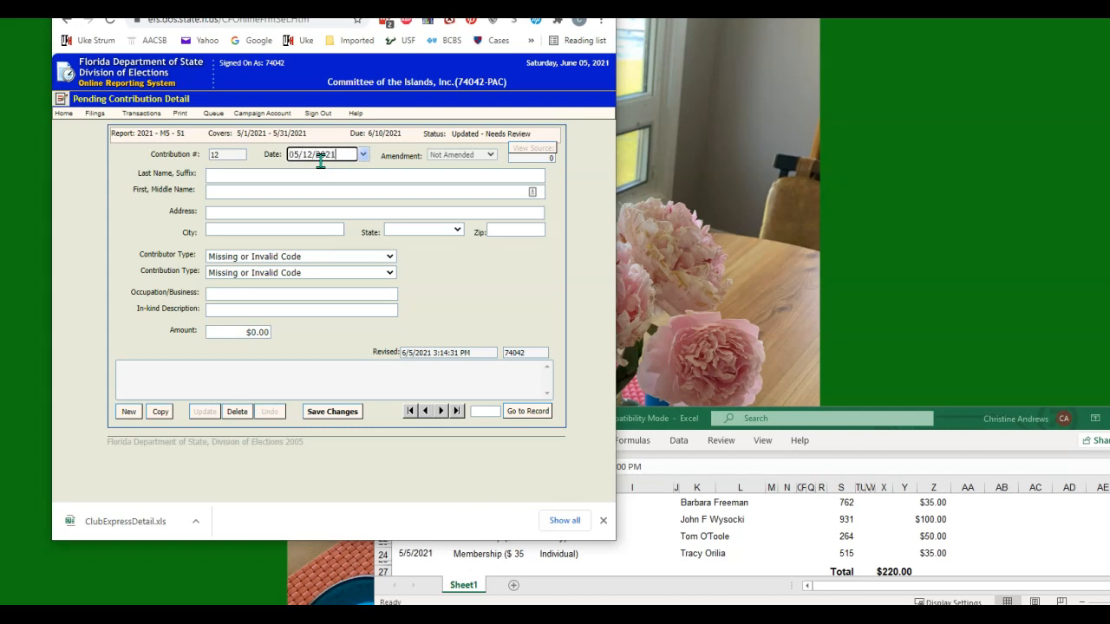
Enter the contributor's last and first names, then switch to the club website.
click(242, 173)
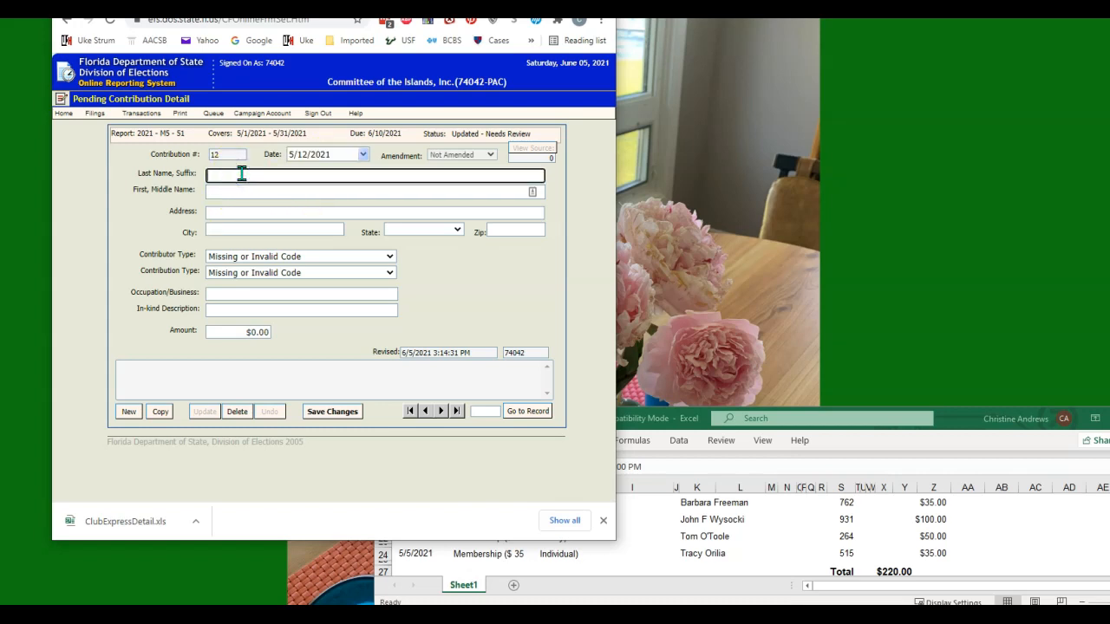
text(Freeman)
key(Tab)
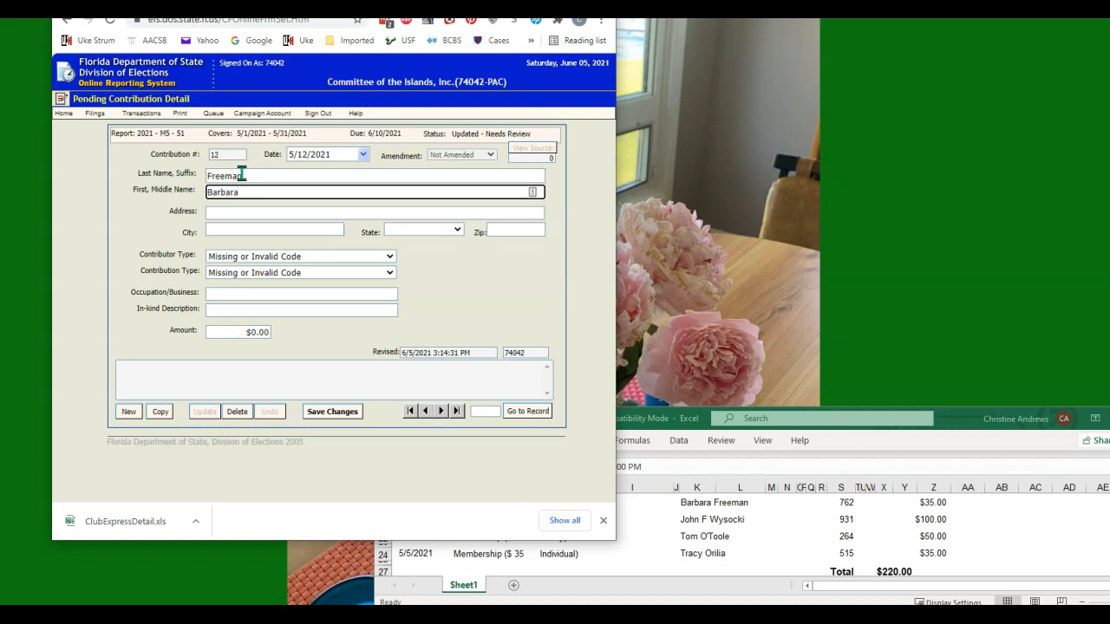
click(249, 211)
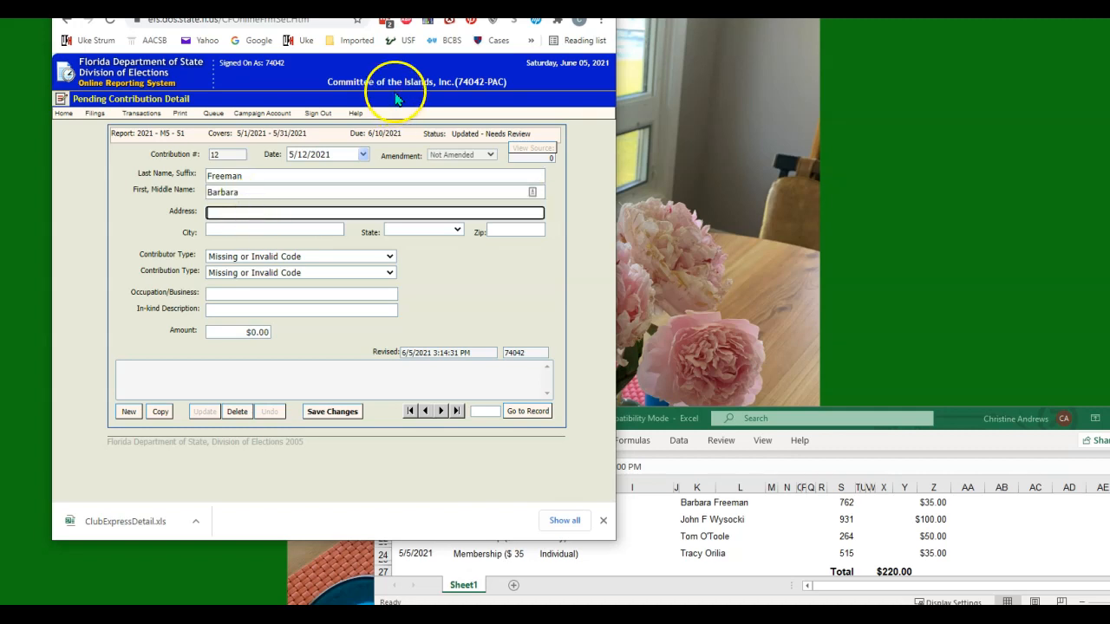
click(442, 3)
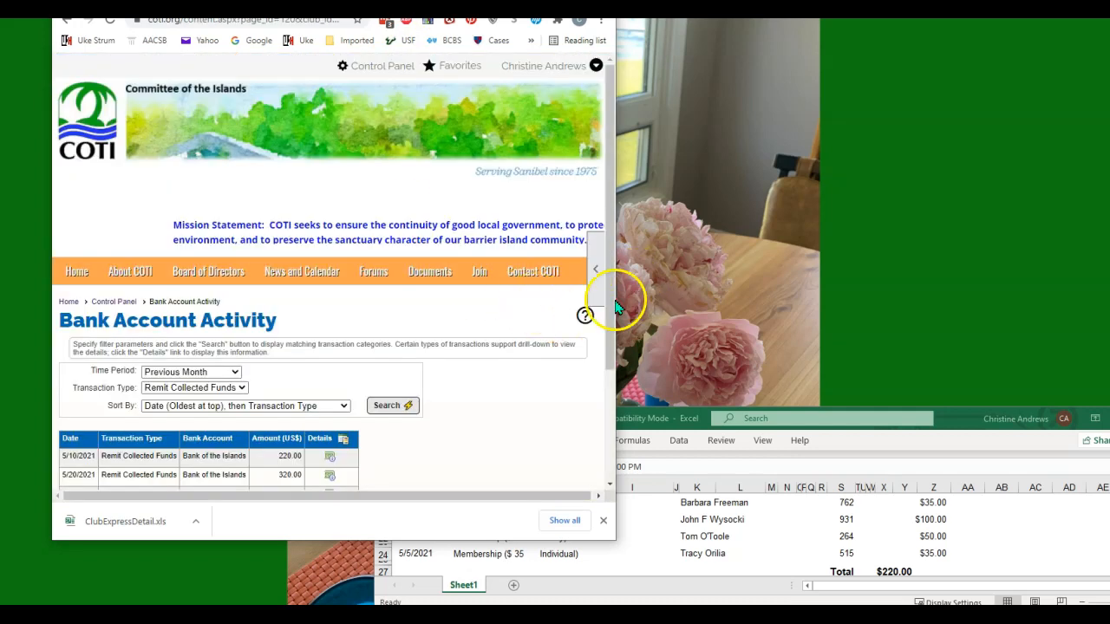
Search ClubExpress People Manager for the contributor's last name.
drag(615, 305, 896, 299)
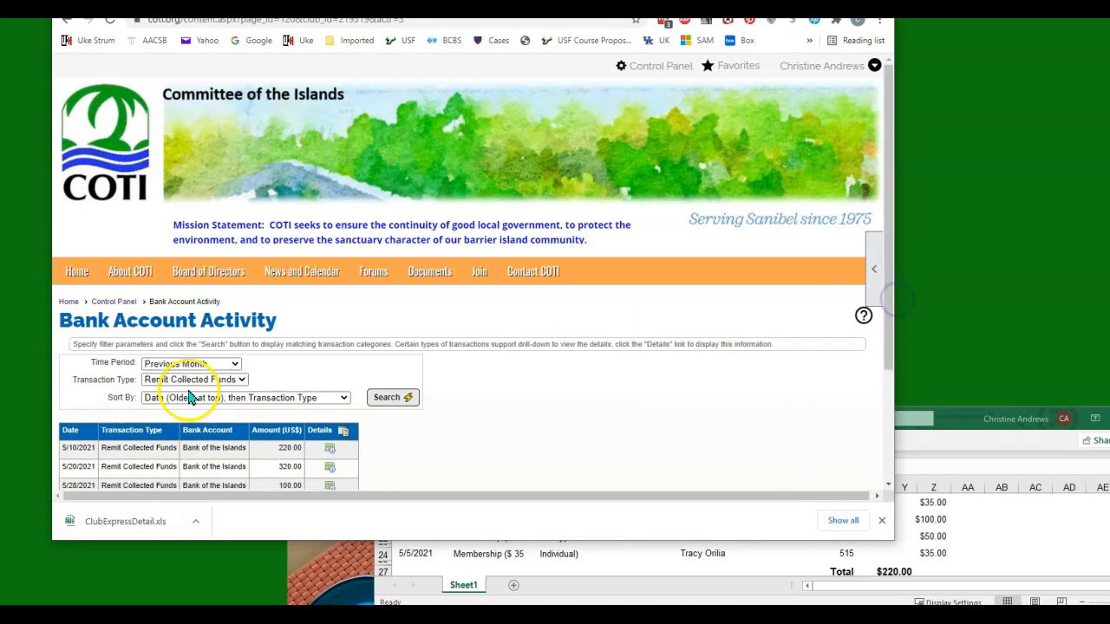
click(111, 303)
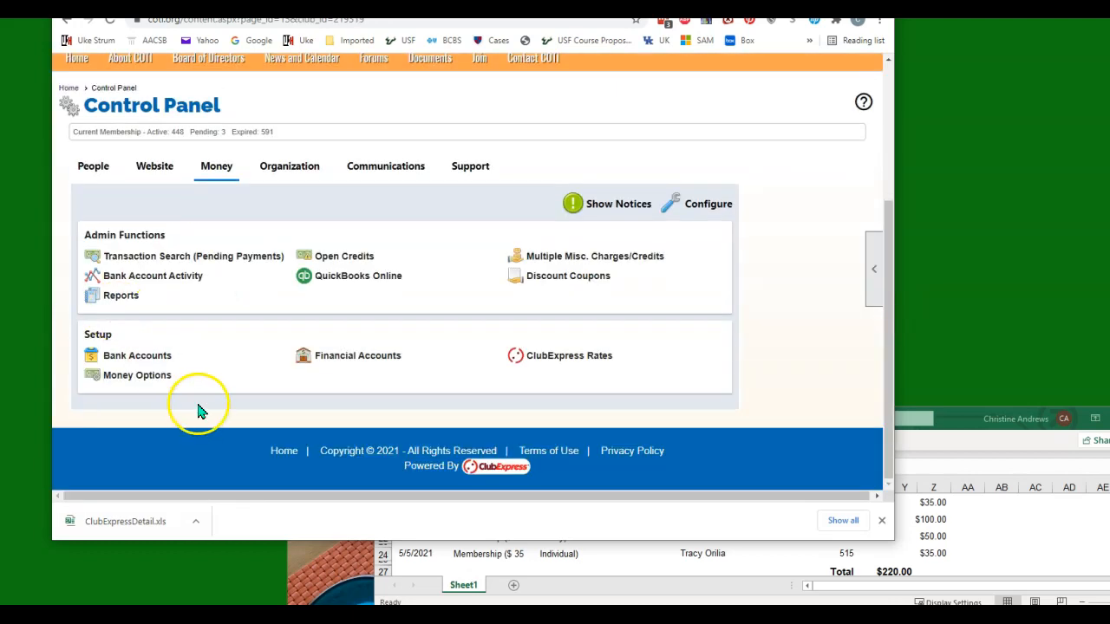
click(102, 167)
click(144, 257)
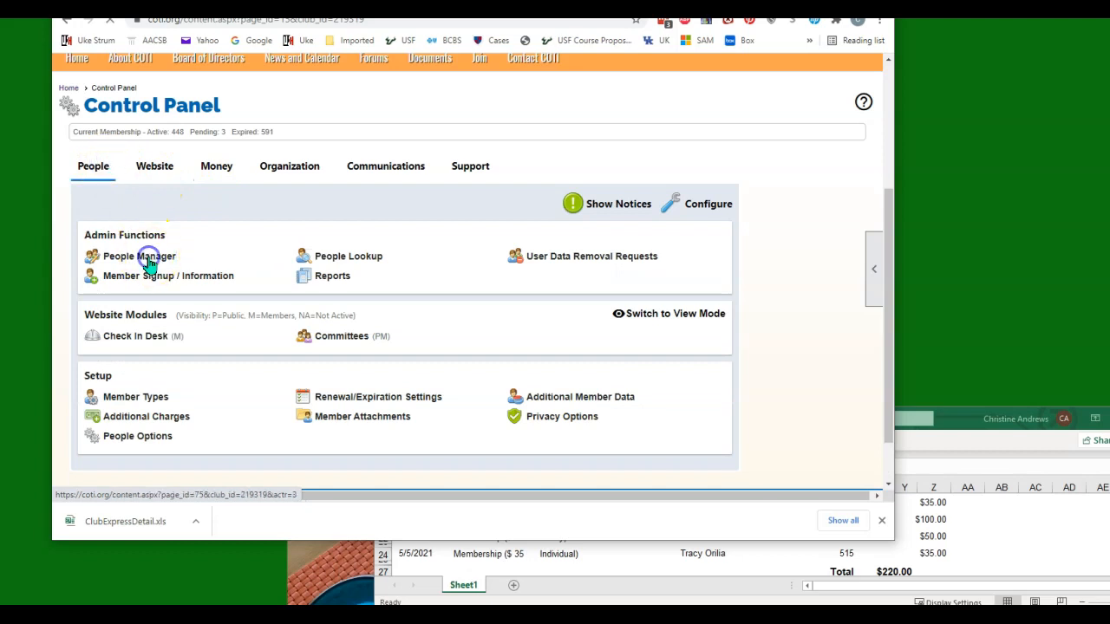
scroll(170, 435, down, 3)
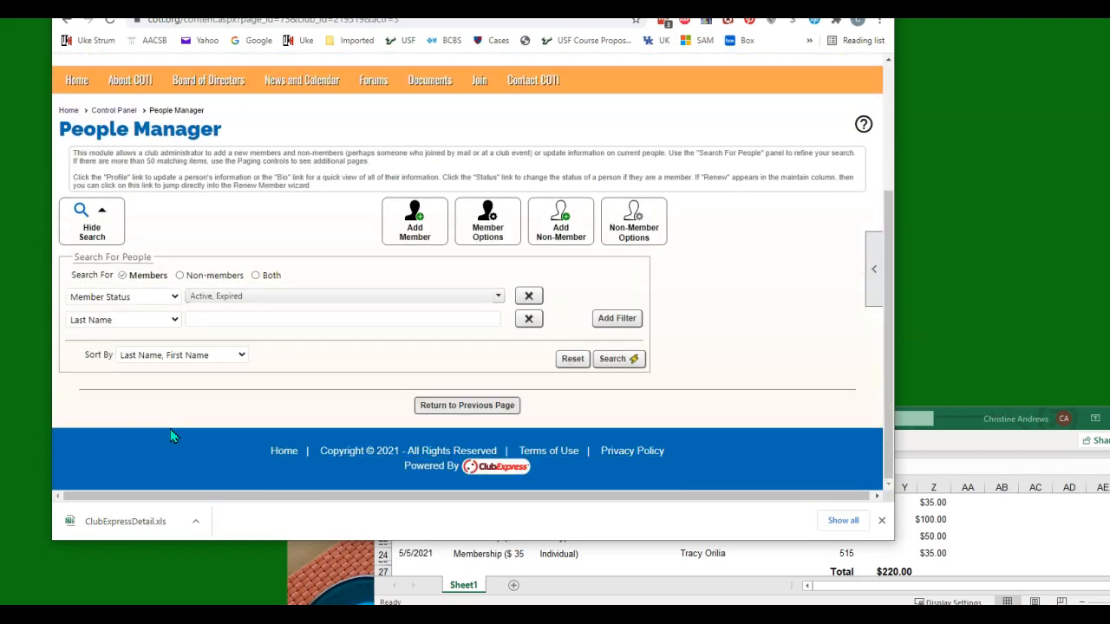
click(219, 319)
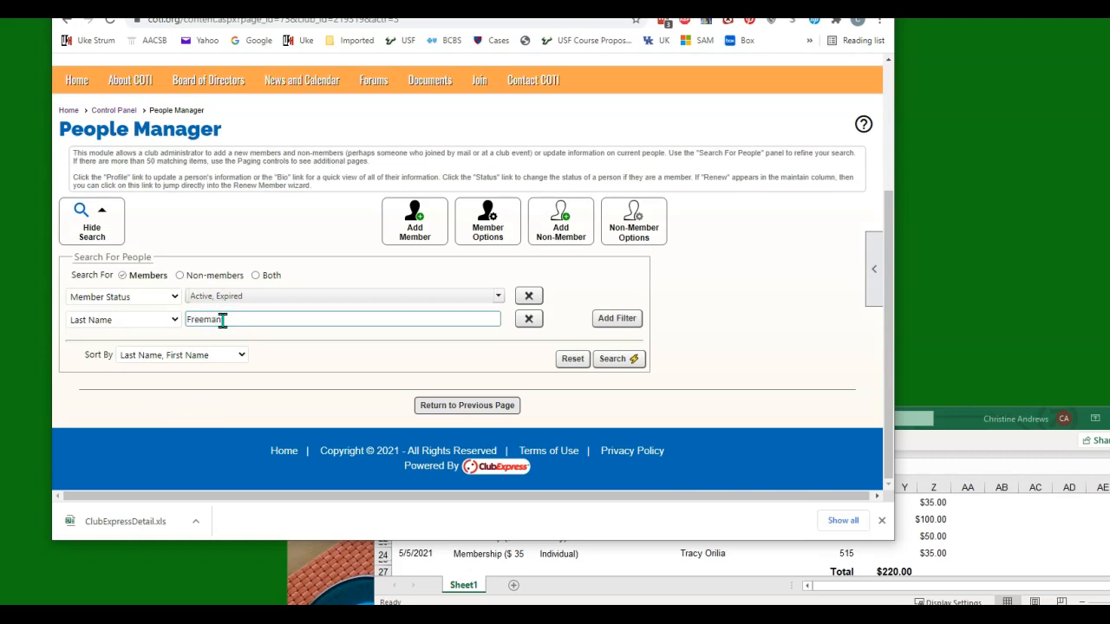
click(618, 362)
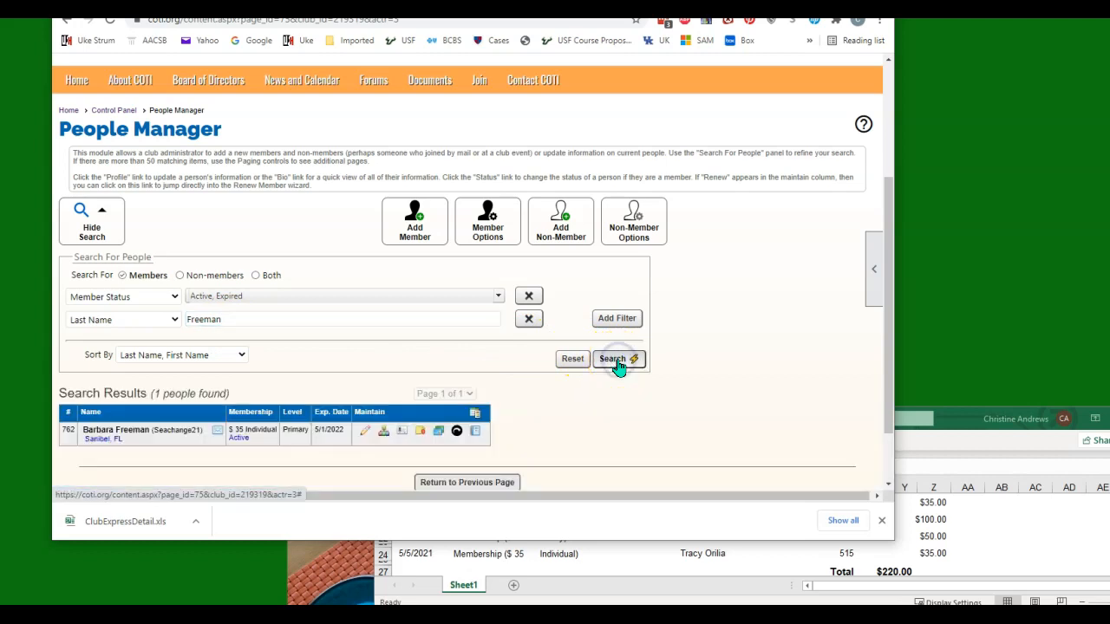
Copy the member's two mailing address lines from their contact info and return to the form.
scroll(550, 384, down, 2)
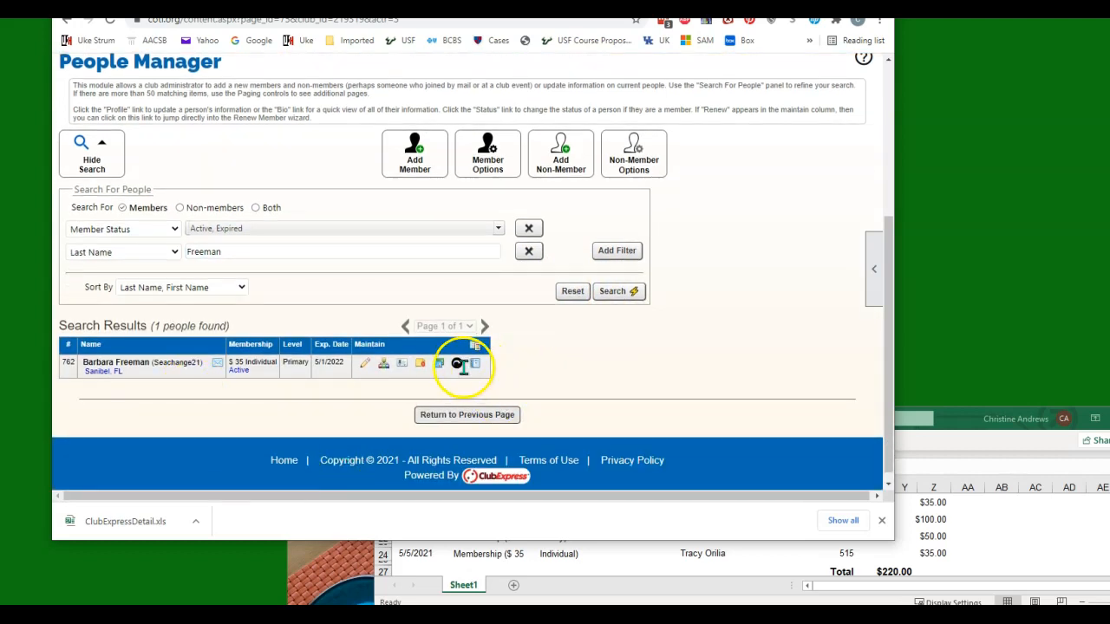
click(111, 372)
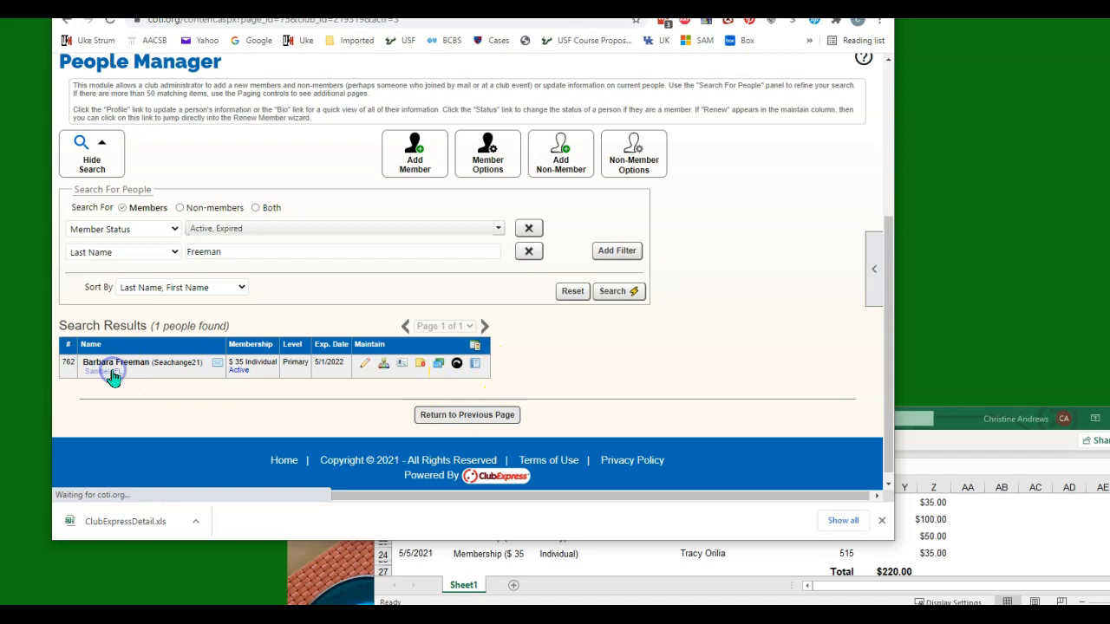
drag(356, 192, 431, 204)
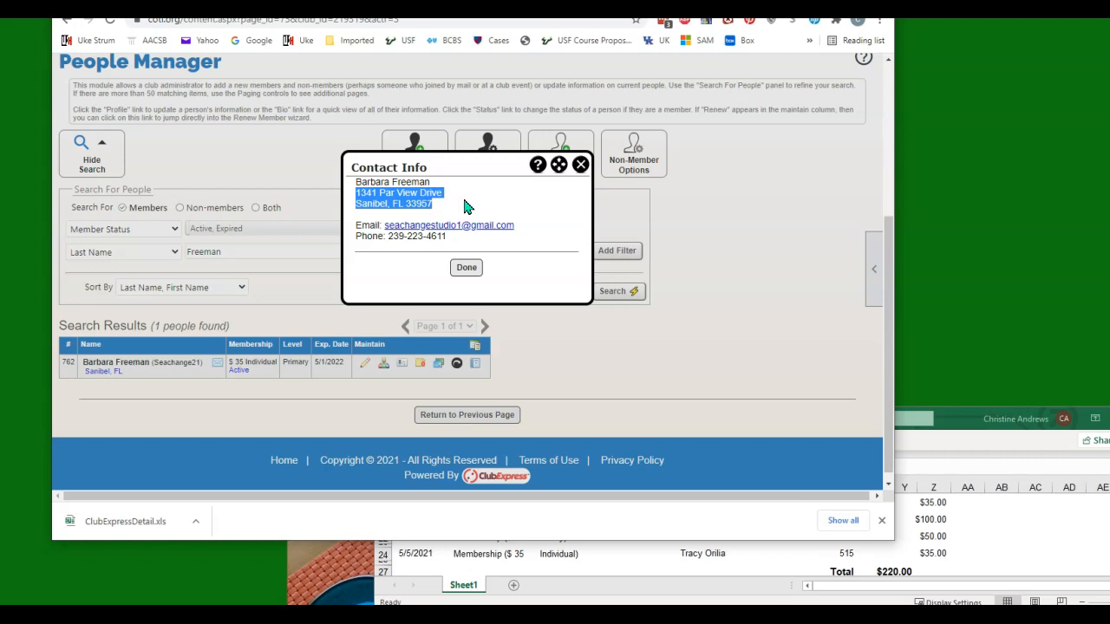
click(467, 267)
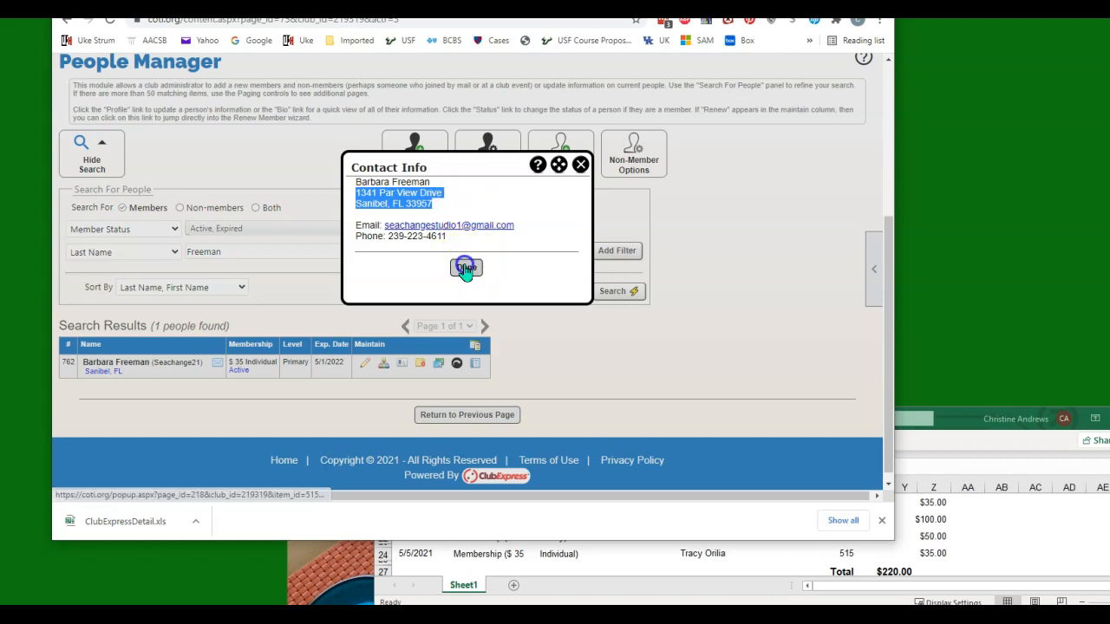
key(ctrl+Tab)
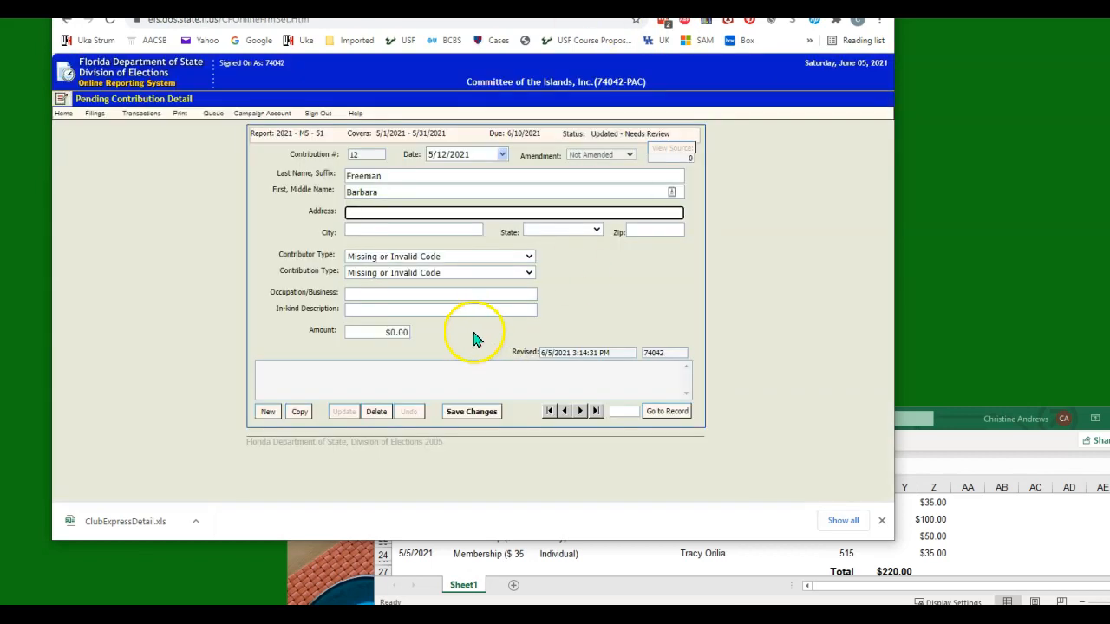
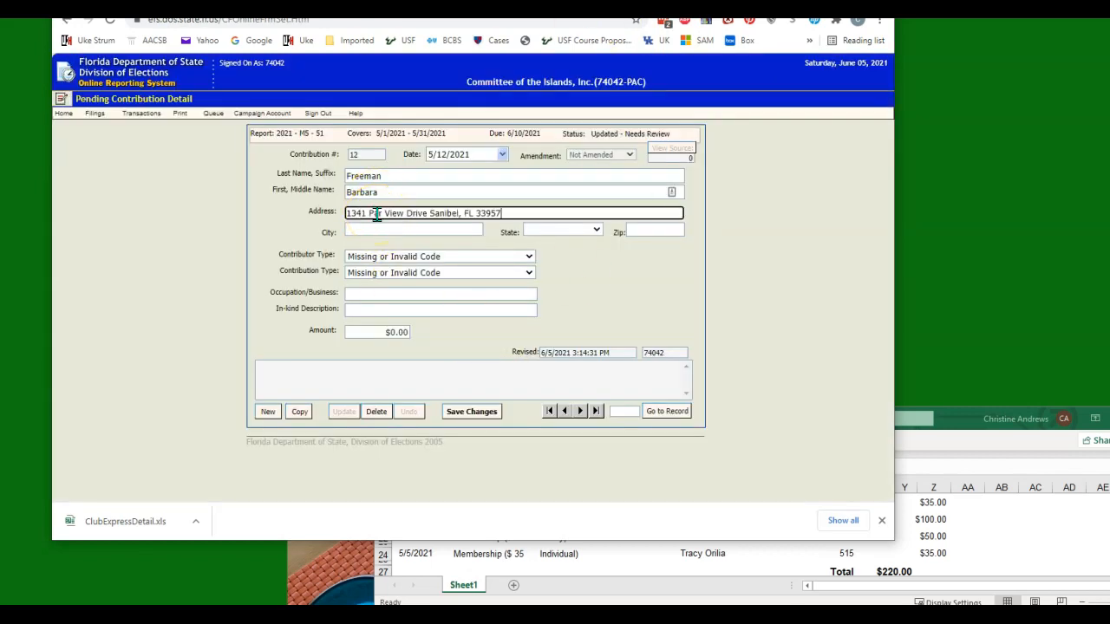
Paste the contributor's address, setting the state to Florida and moving the city into its field.
drag(473, 213, 642, 230)
click(547, 228)
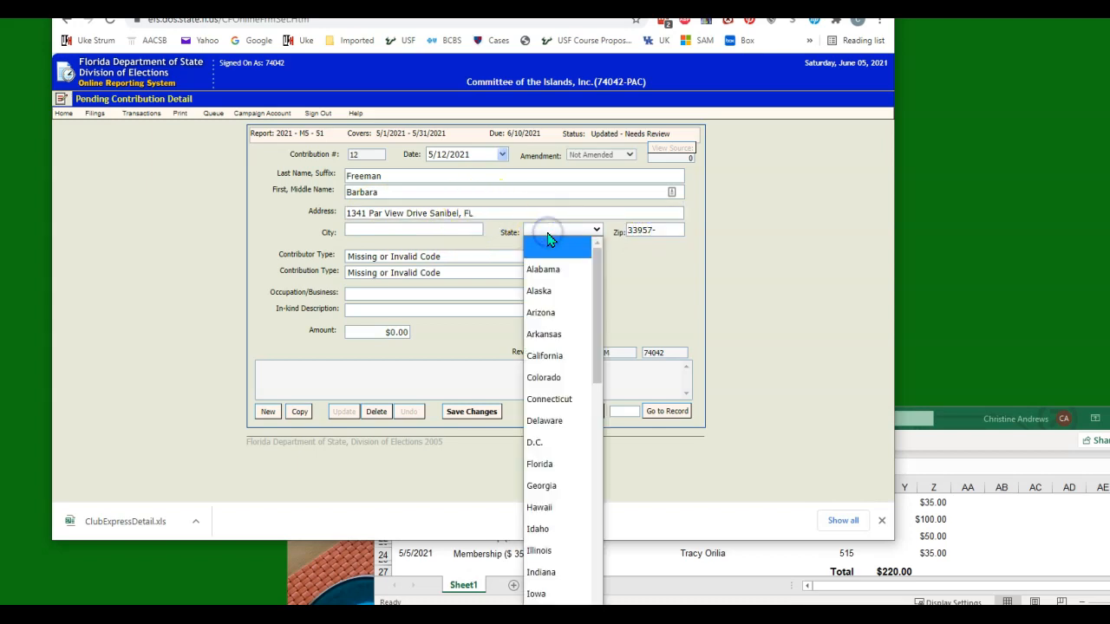
click(539, 464)
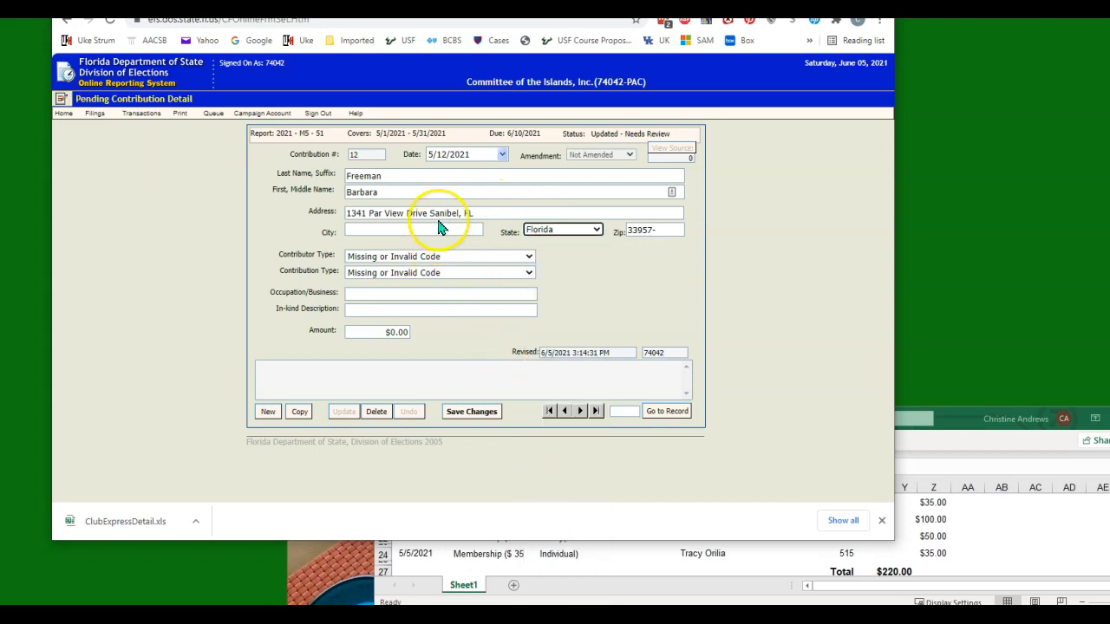
double_click(440, 212)
drag(440, 212, 449, 228)
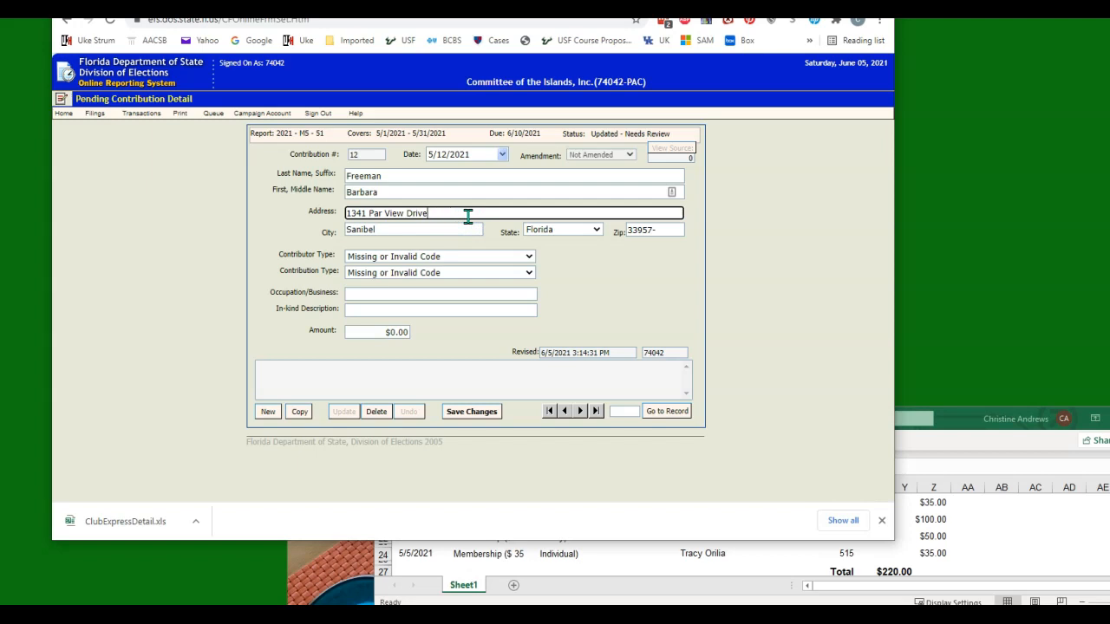
Set contributor type Individual, contribution type Check, occupation RETIRED, amount 100.00, and save.
click(463, 255)
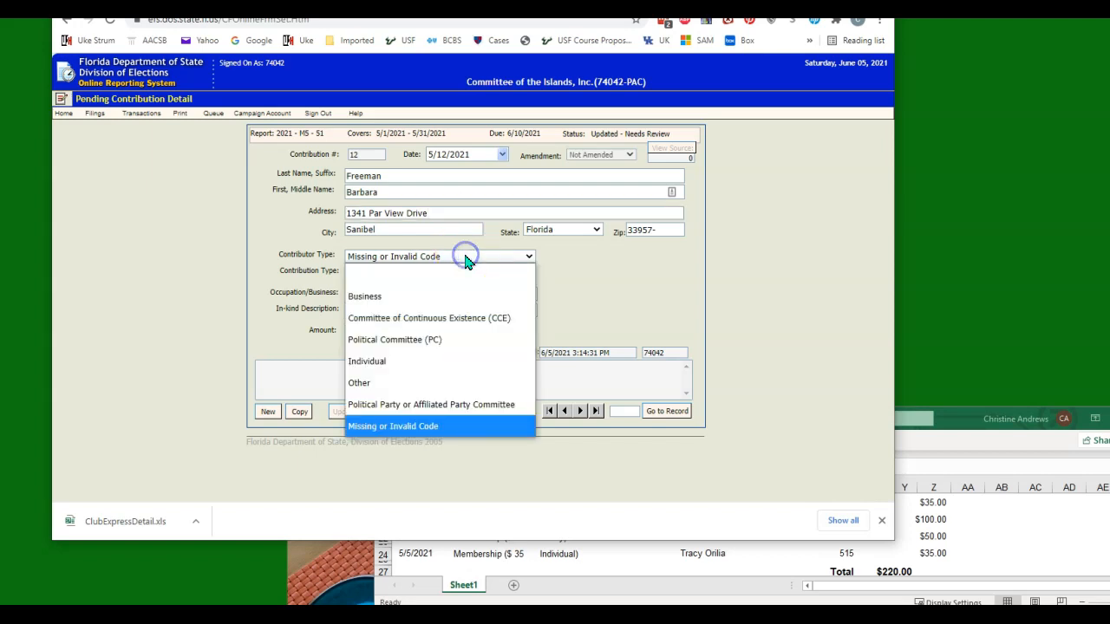
click(435, 372)
click(412, 273)
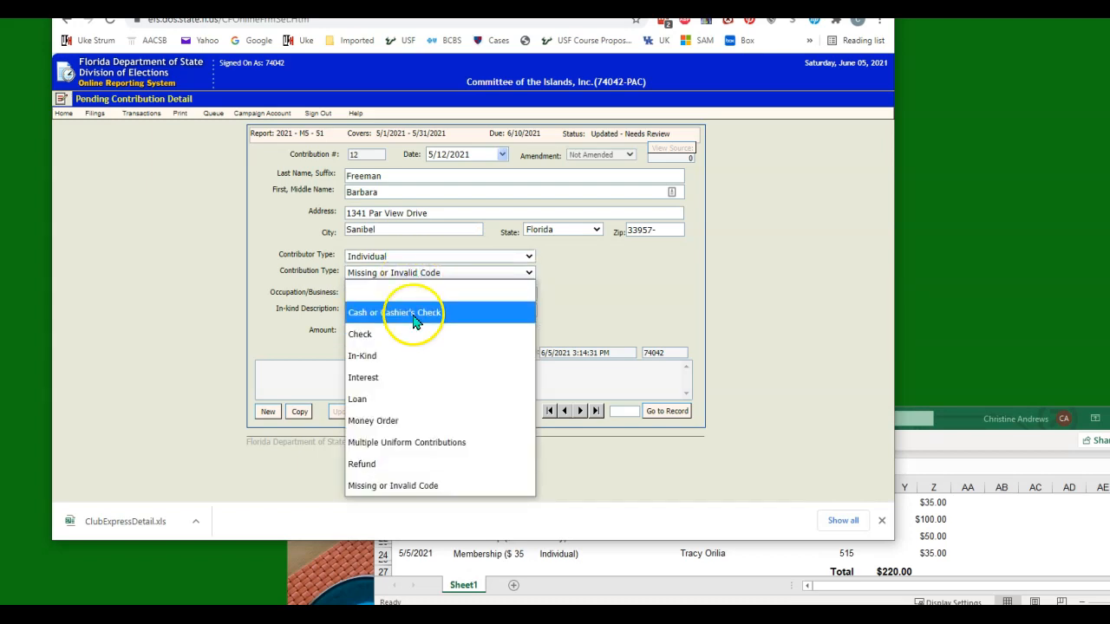
click(416, 332)
click(416, 300)
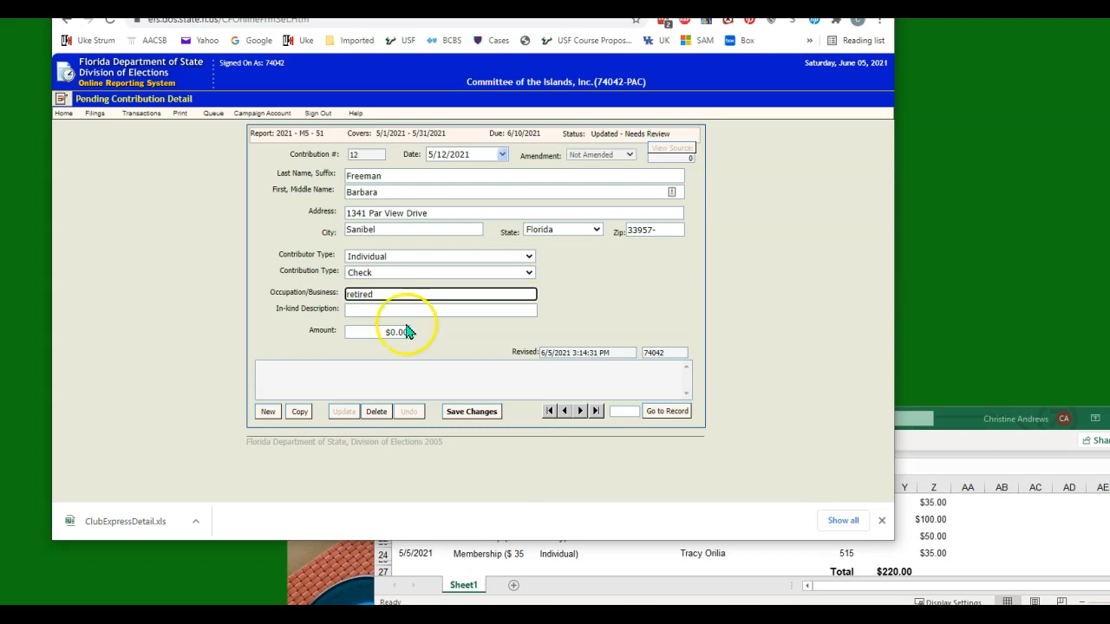
click(367, 330)
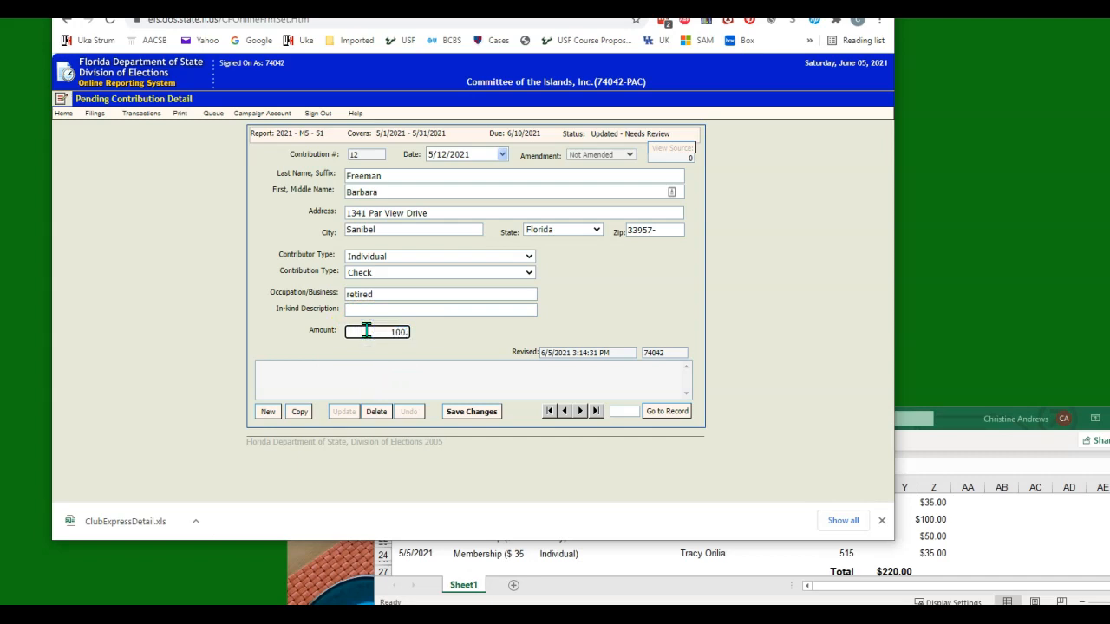
click(468, 409)
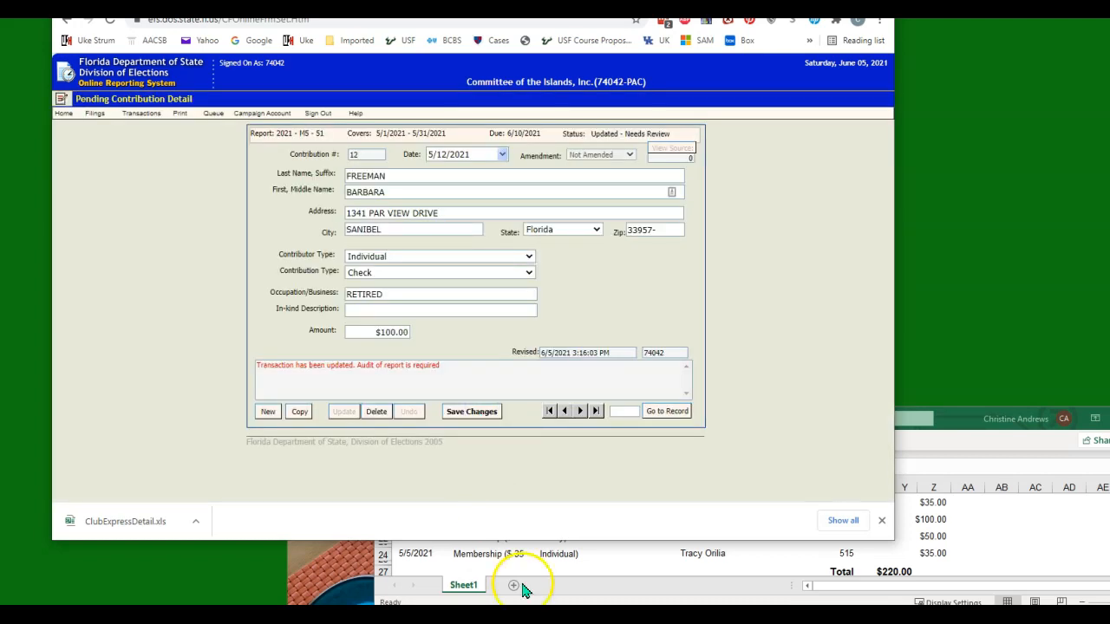
Bring the download (15).CSV bank sheet, showing 585.00 in E19, over the browser.
click(634, 570)
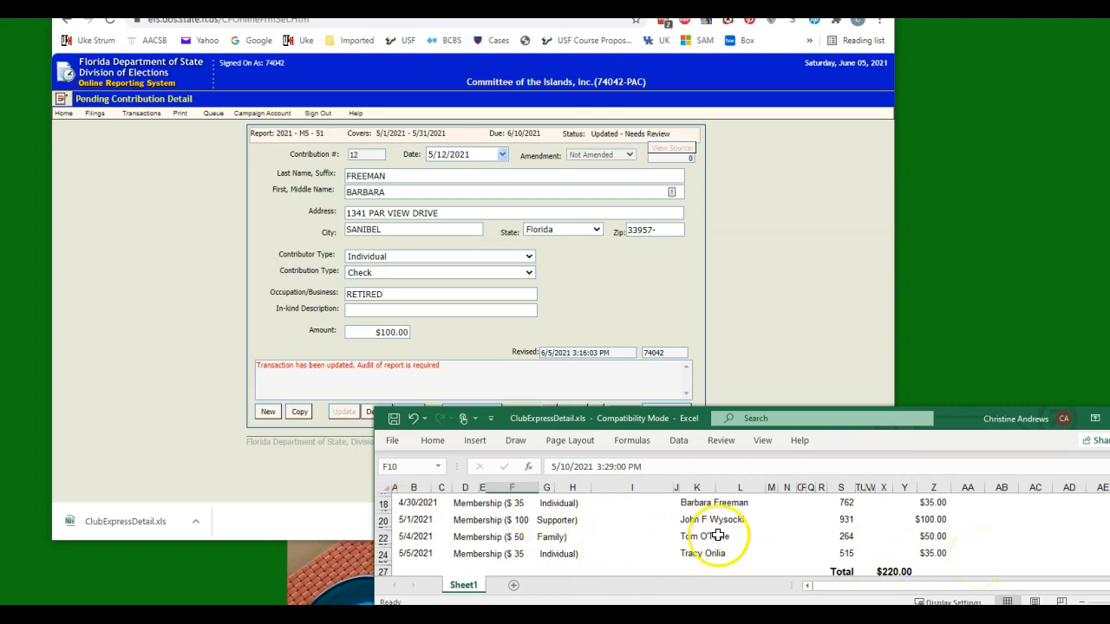
drag(0, 130, 370, 45)
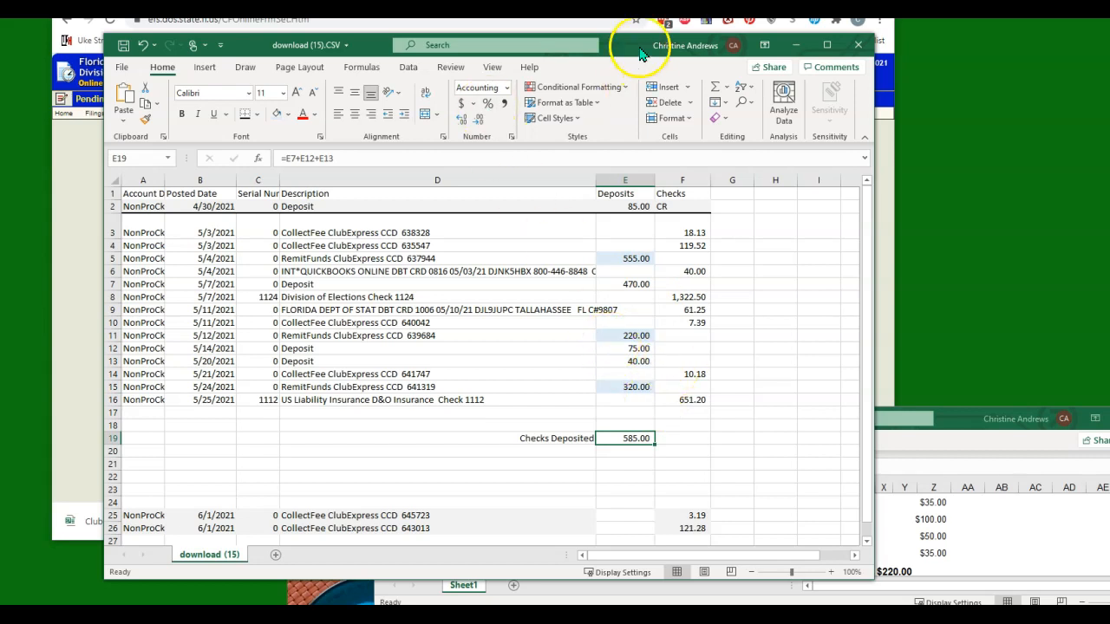
drag(633, 50, 631, 51)
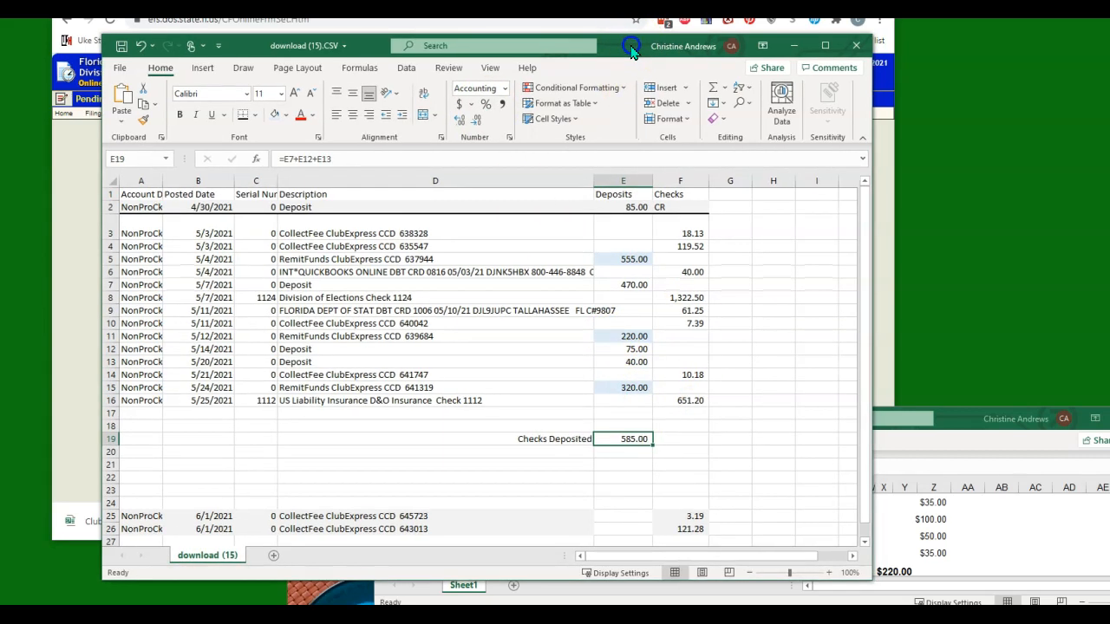